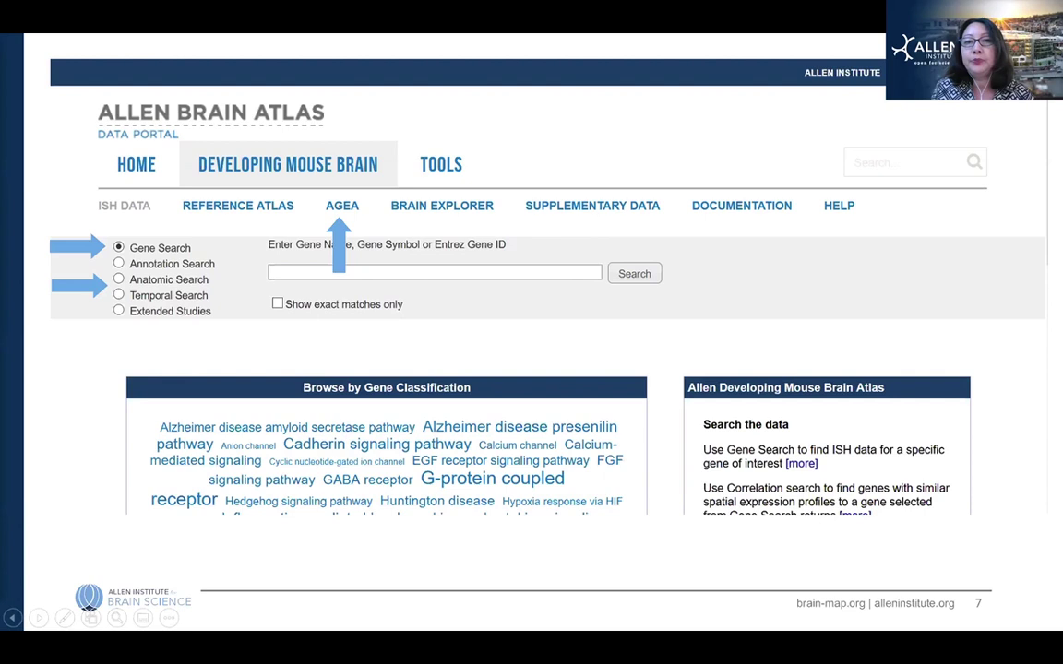
click(792, 261)
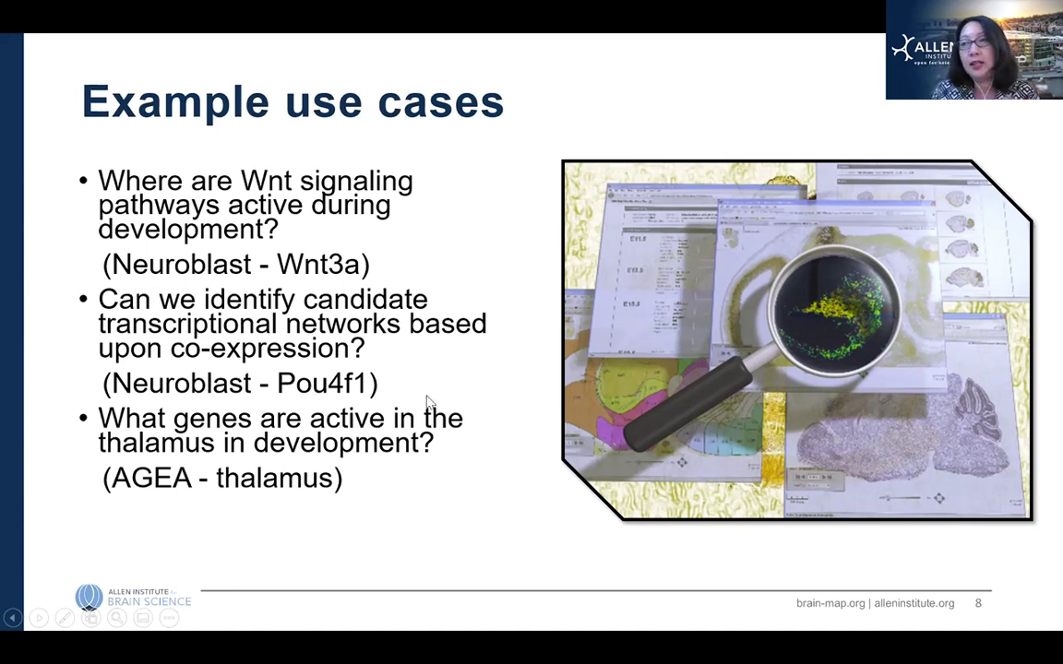
key(Right)
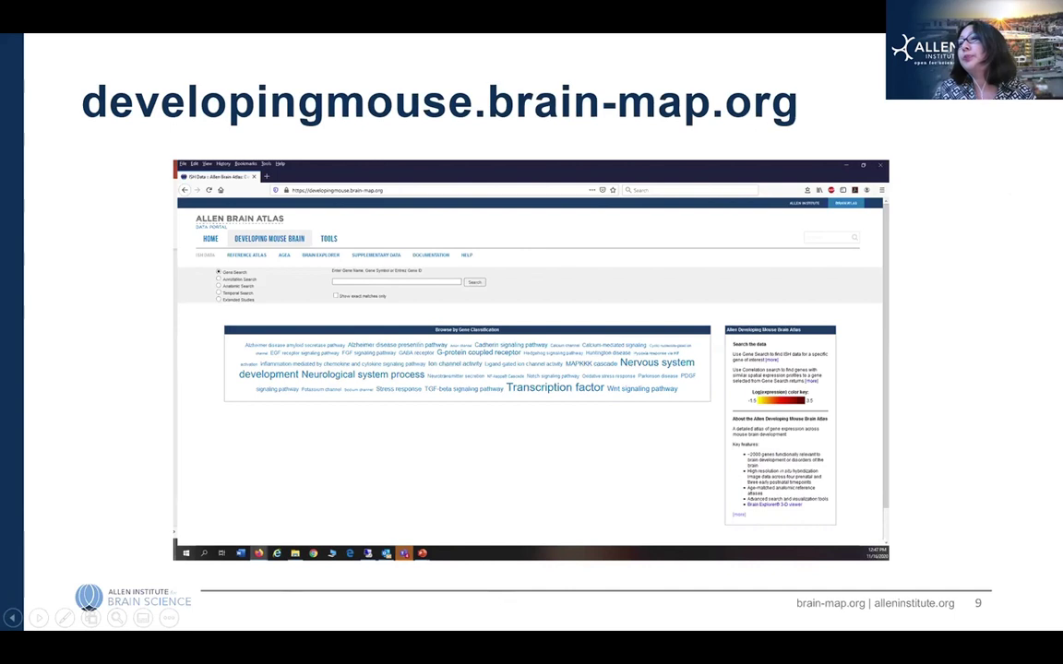
Switch to Firefox and open the Developing Mouse Brain Atlas from the Allen Brain Map portal.
key(alt+Tab)
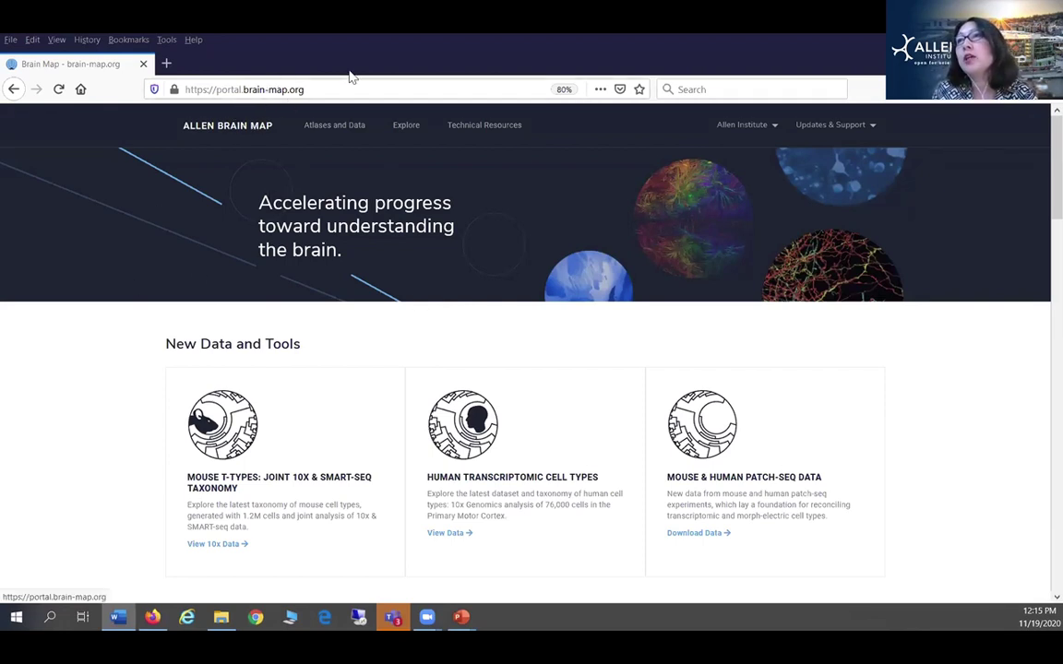
scroll(656, 420, down, 5)
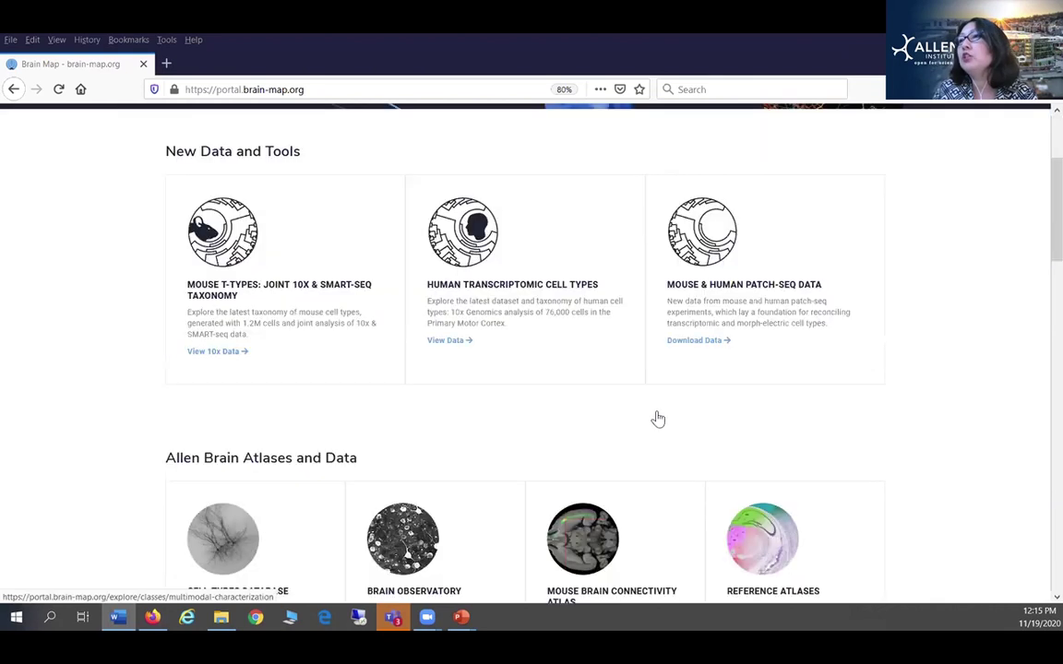
scroll(366, 366, down, 1)
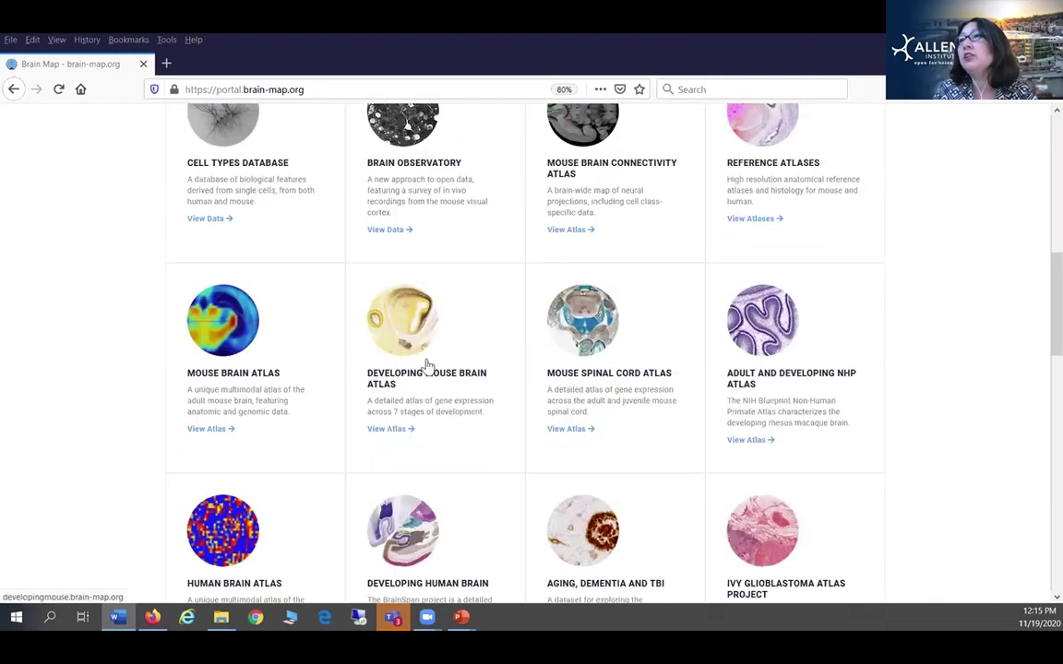
scroll(361, 277, up, 6)
mouse_move(319, 128)
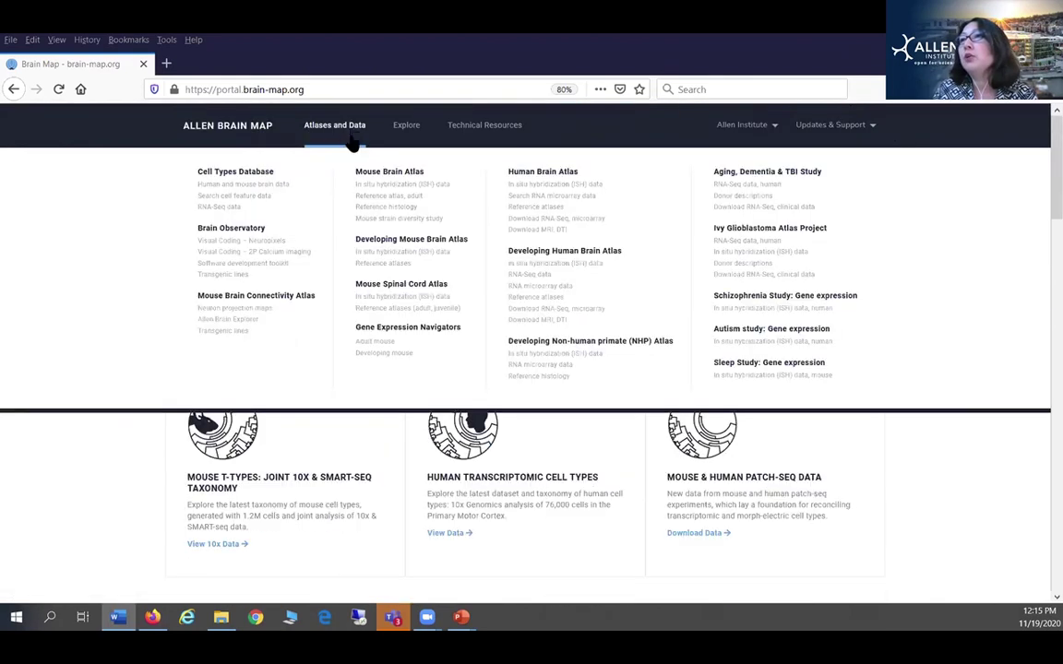
click(401, 241)
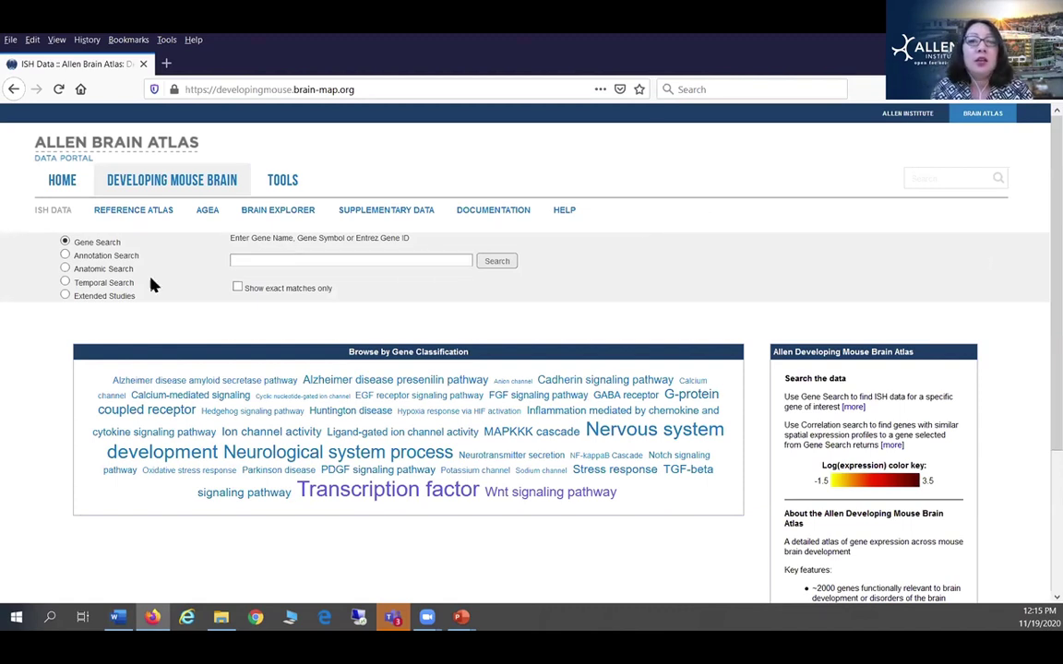
Search the developing mouse ISH data for the gene Pou4f1.
click(255, 261)
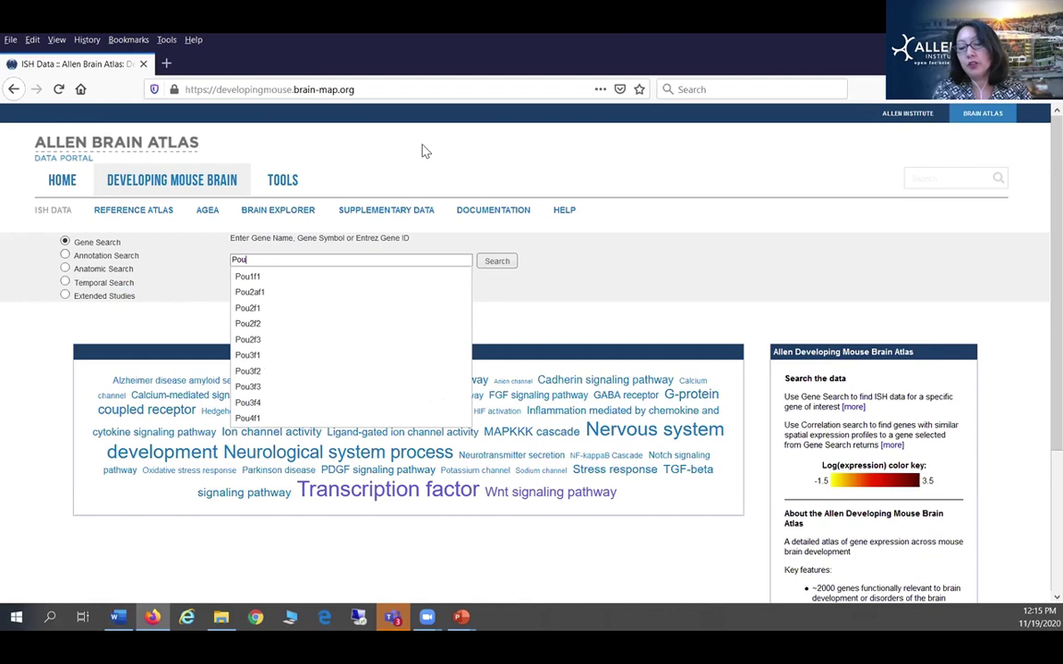
text(4f1)
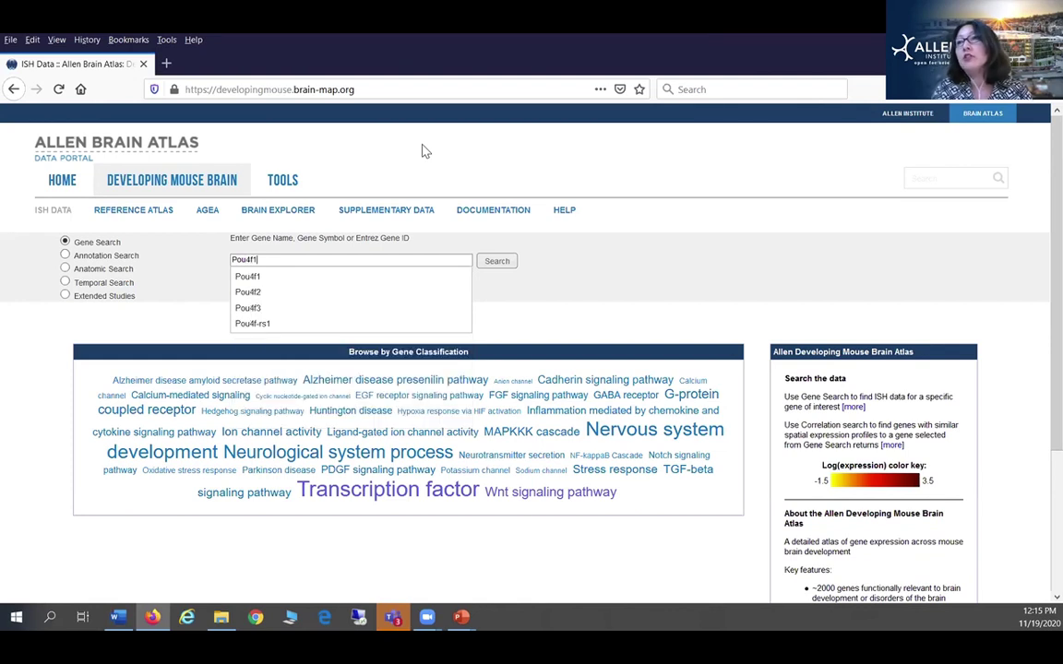
key(Return)
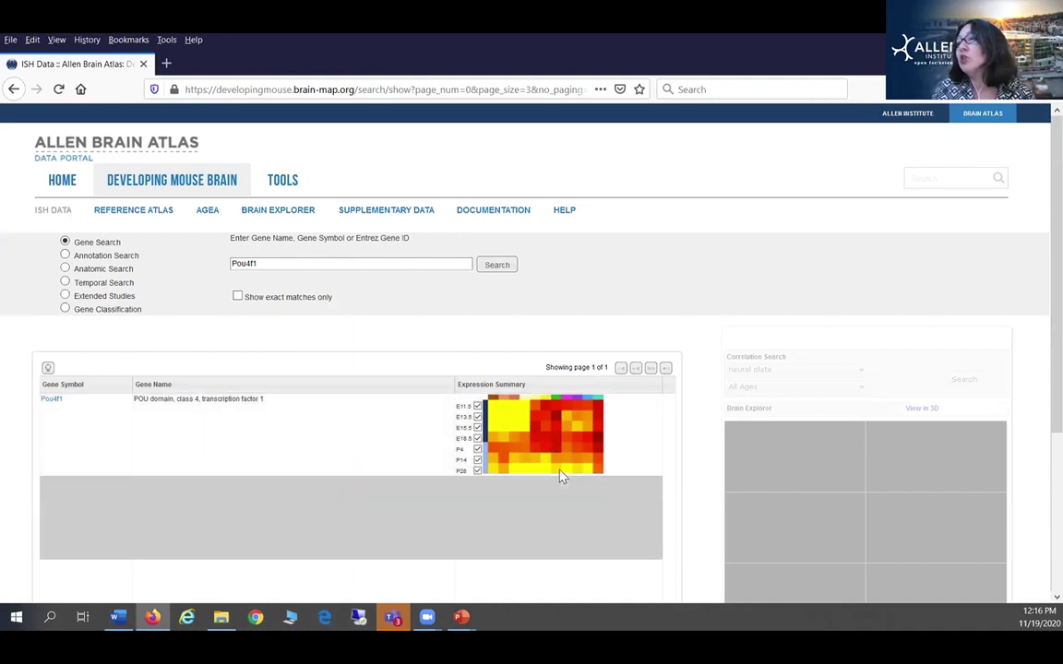
Open the Pou4f1 gene detail page in a new tab and switch to it.
right_click(48, 408)
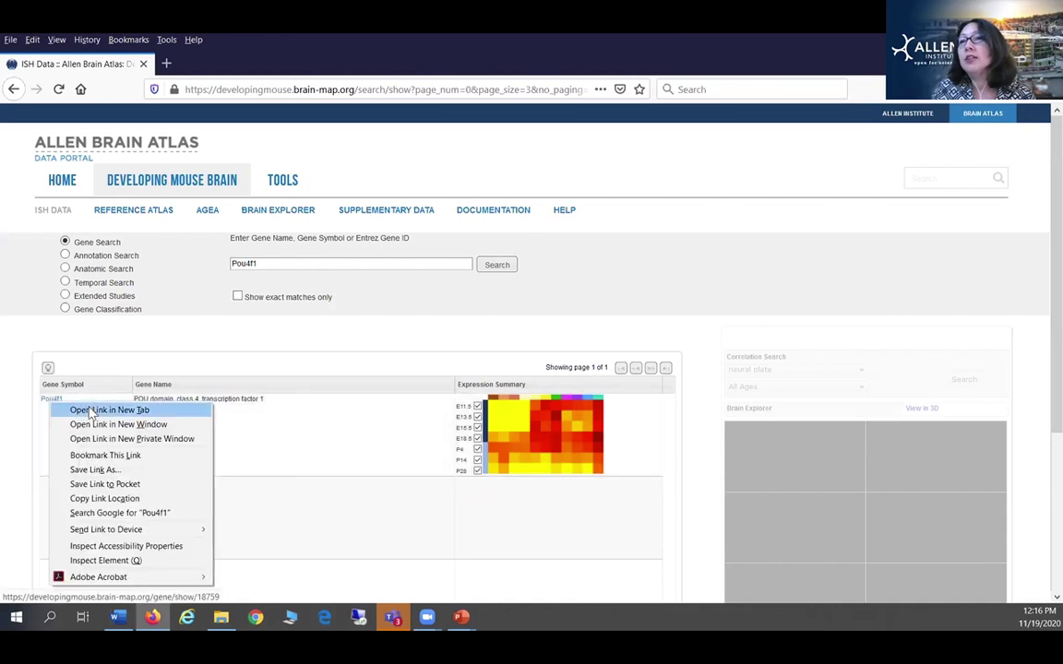
click(101, 411)
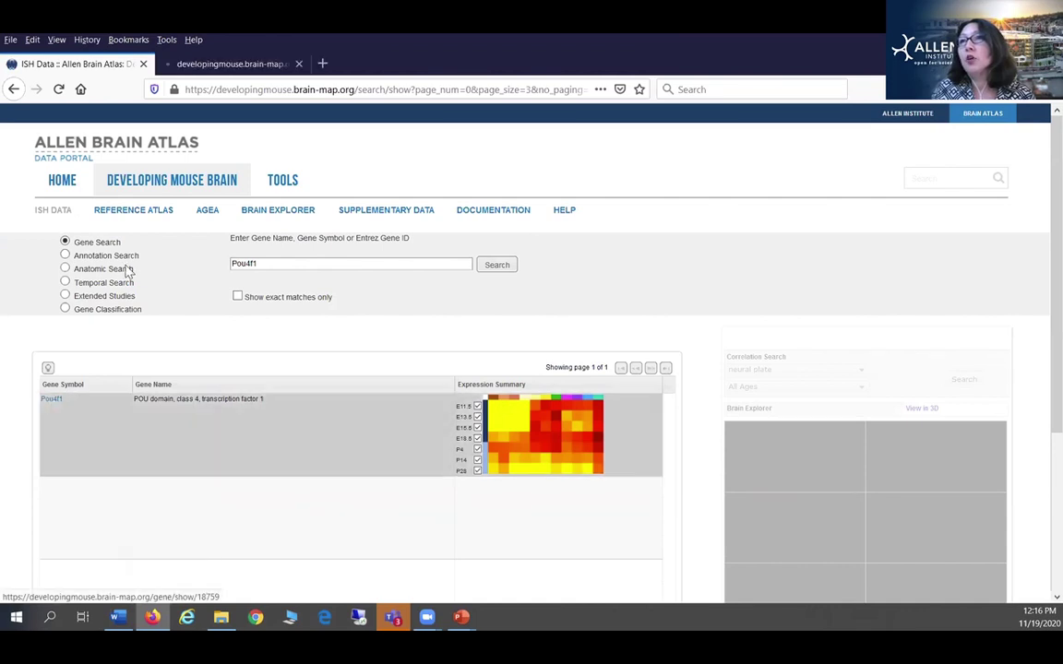
click(224, 62)
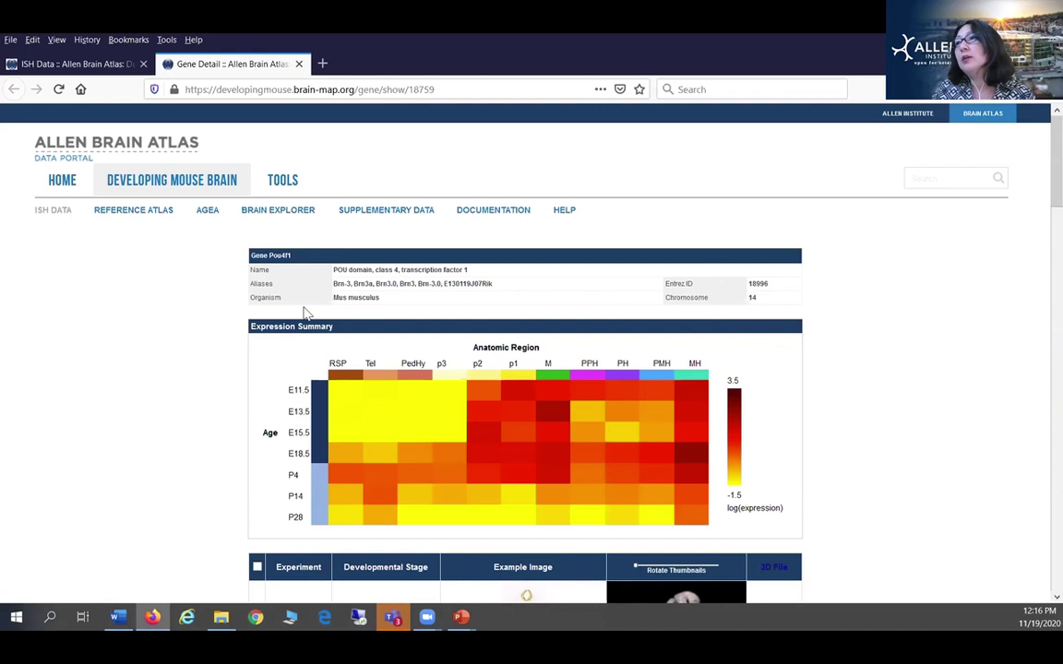
Examine the Pou4f1 expression summary and the experiment list with its 3D thumbnails, and close the gene detail page.
scroll(390, 320, down, 3)
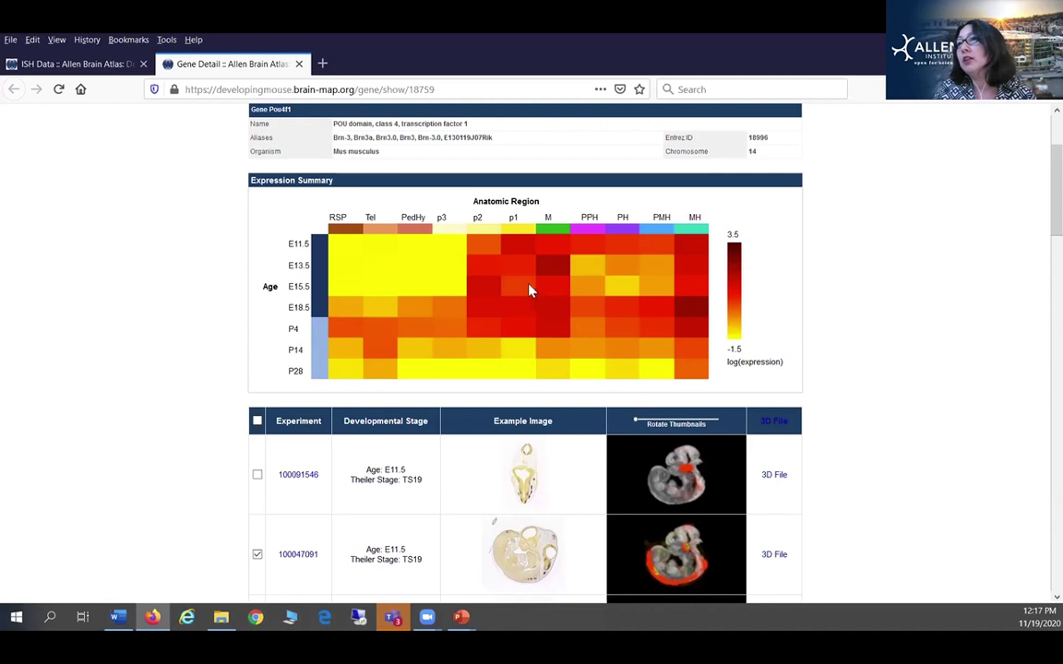
scroll(544, 297, down, 4)
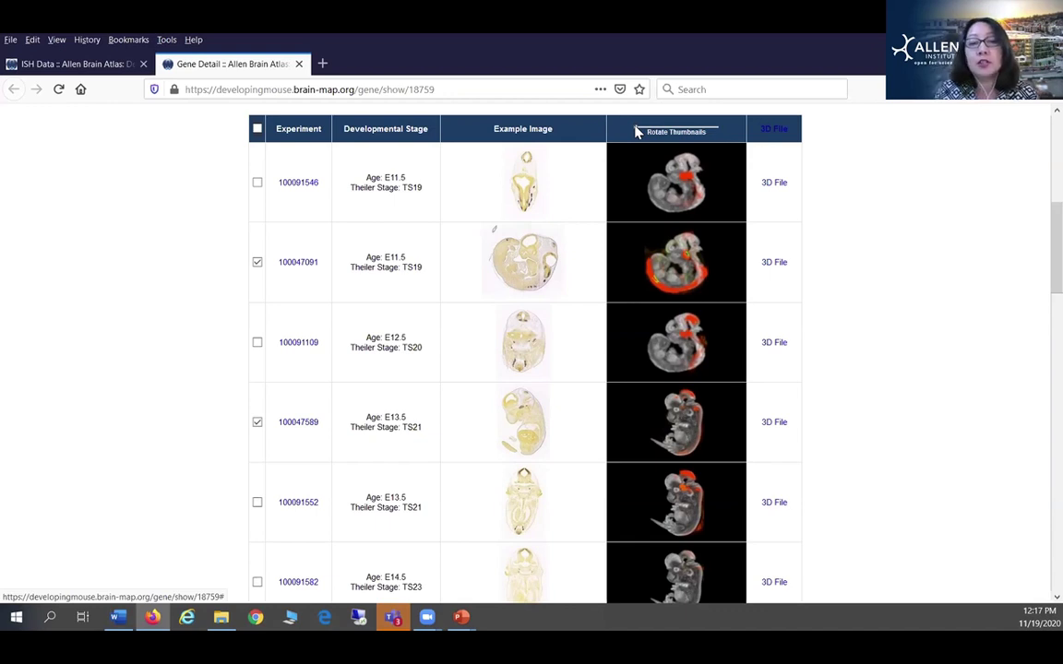
drag(635, 132, 612, 138)
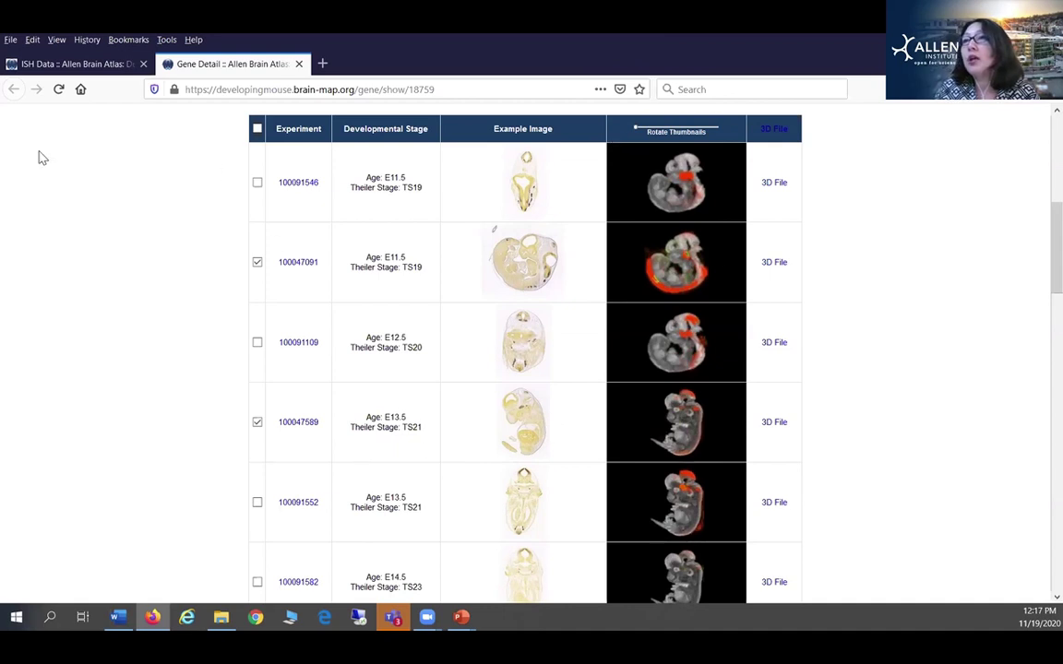
scroll(431, 339, down, 10)
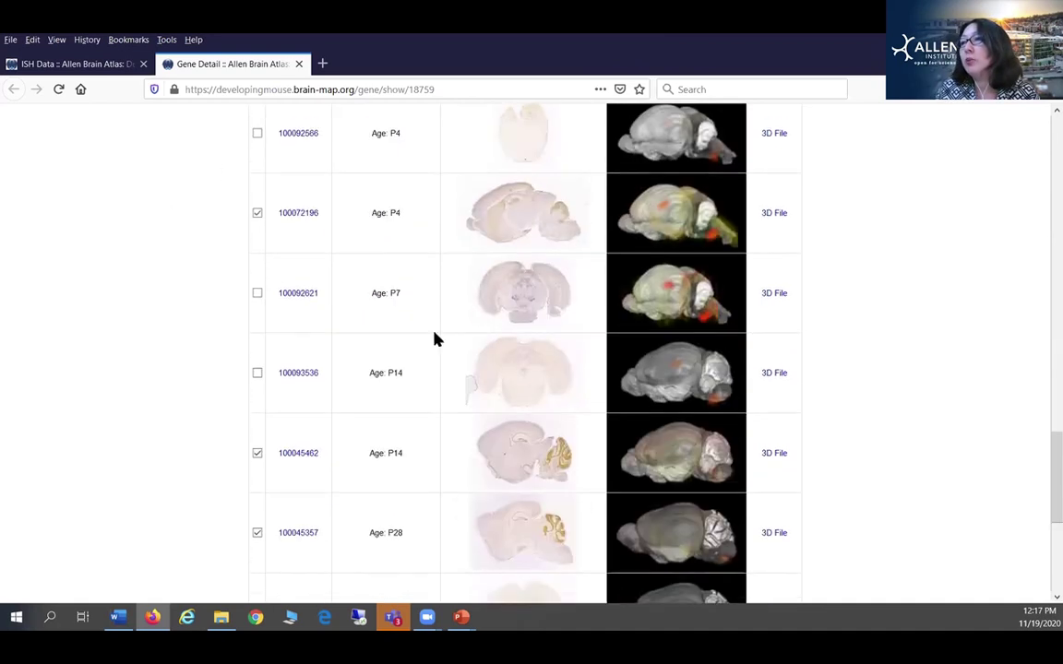
scroll(439, 249, up, 7)
scroll(362, 163, up, 10)
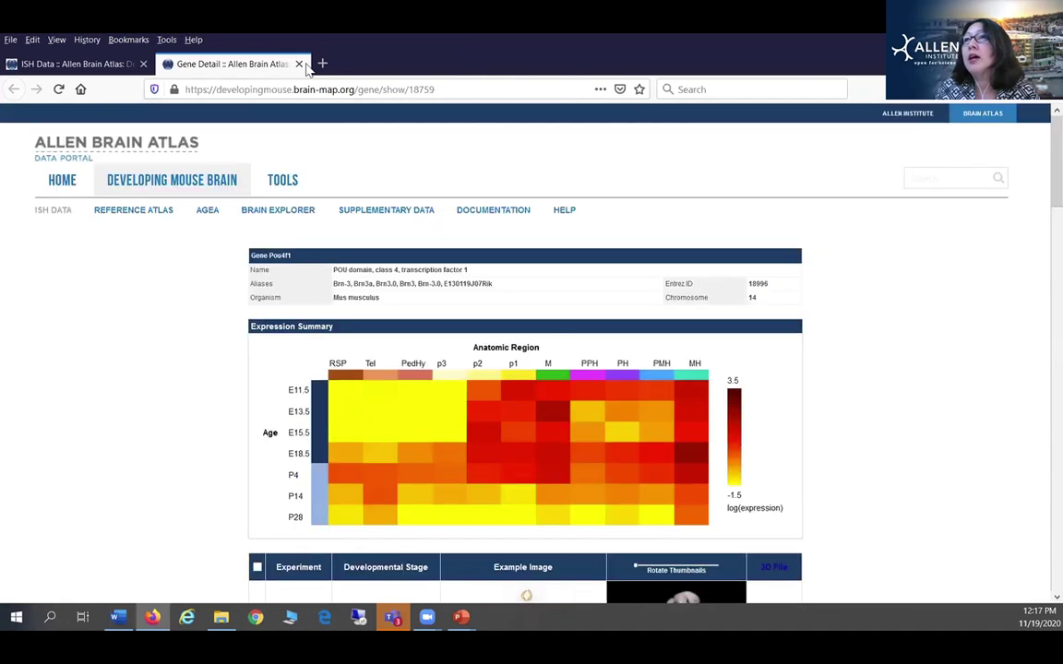
click(298, 64)
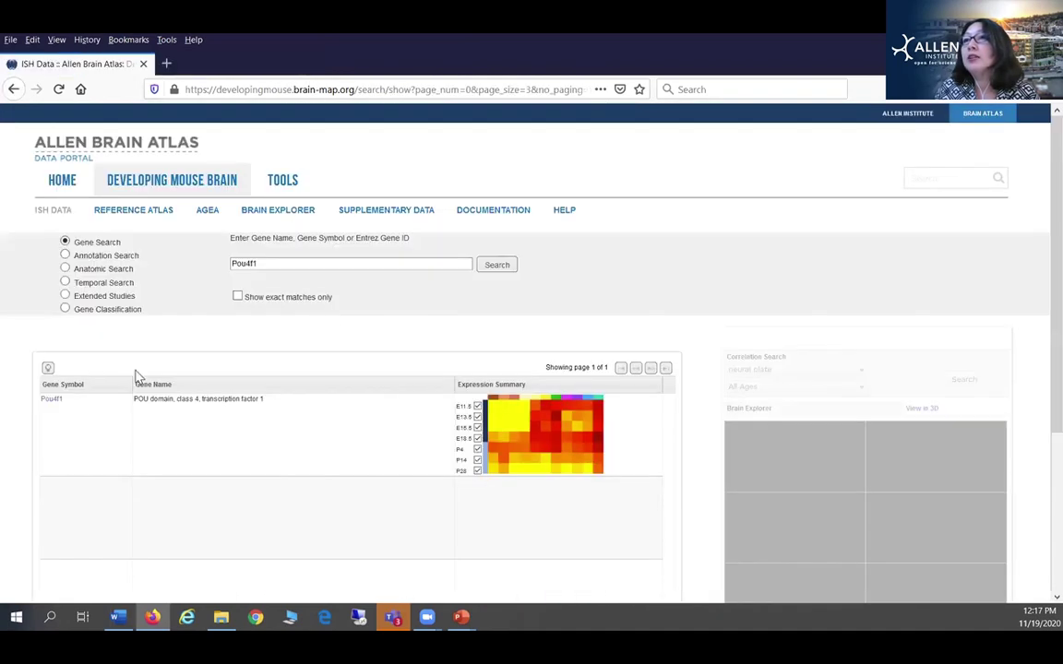
Select the Pou4f1 search result and inspect its Brain Explorer thumbnails, trying their rotation.
click(228, 434)
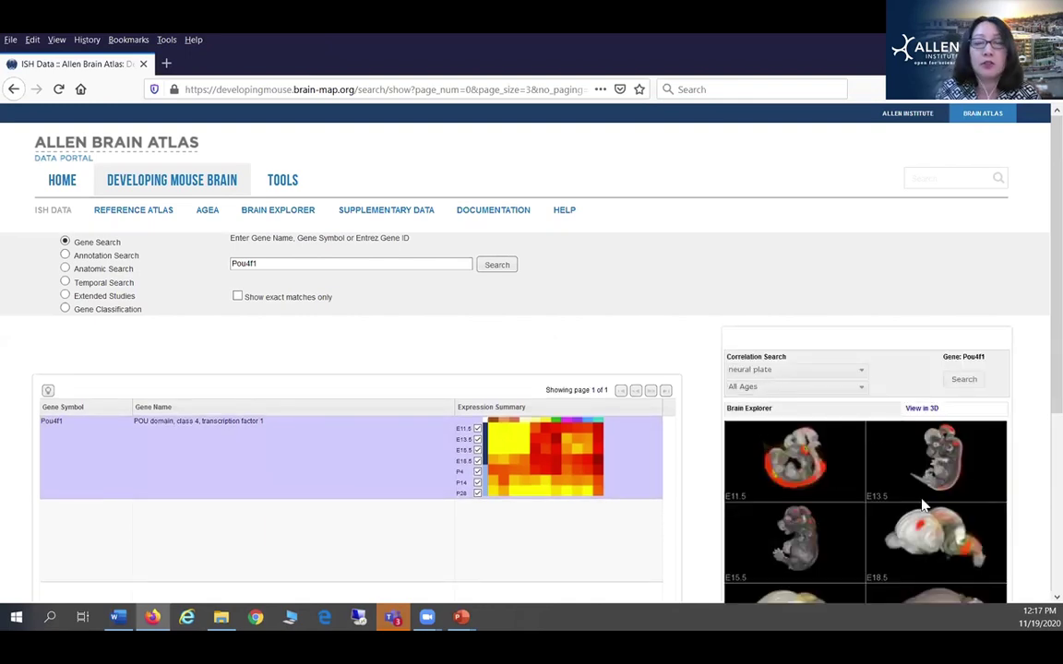
scroll(922, 506, down, 3)
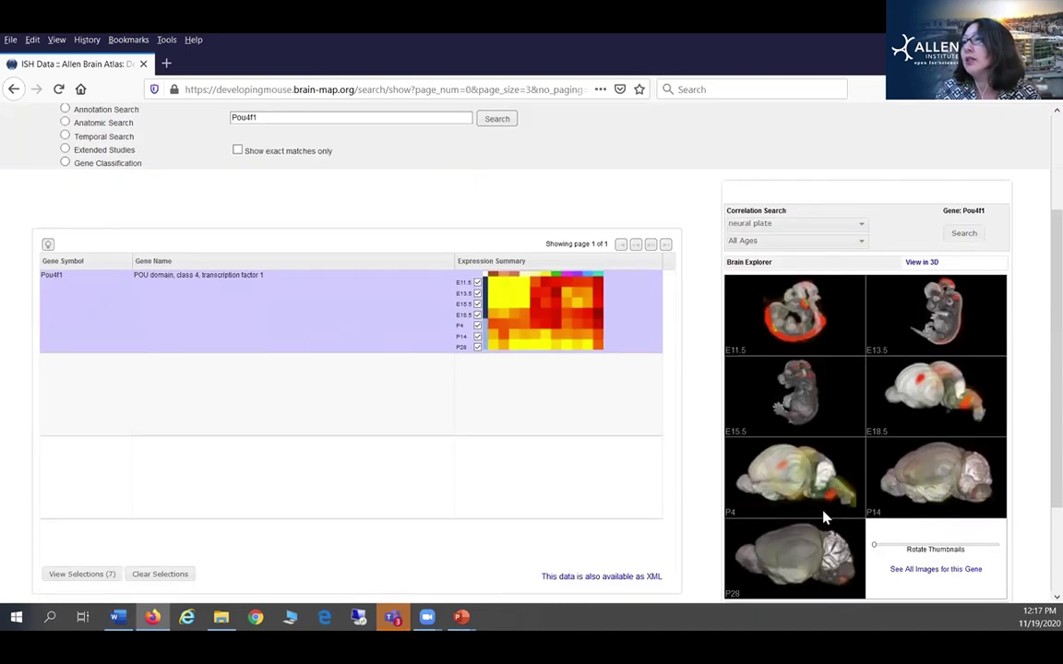
scroll(836, 498, down, 2)
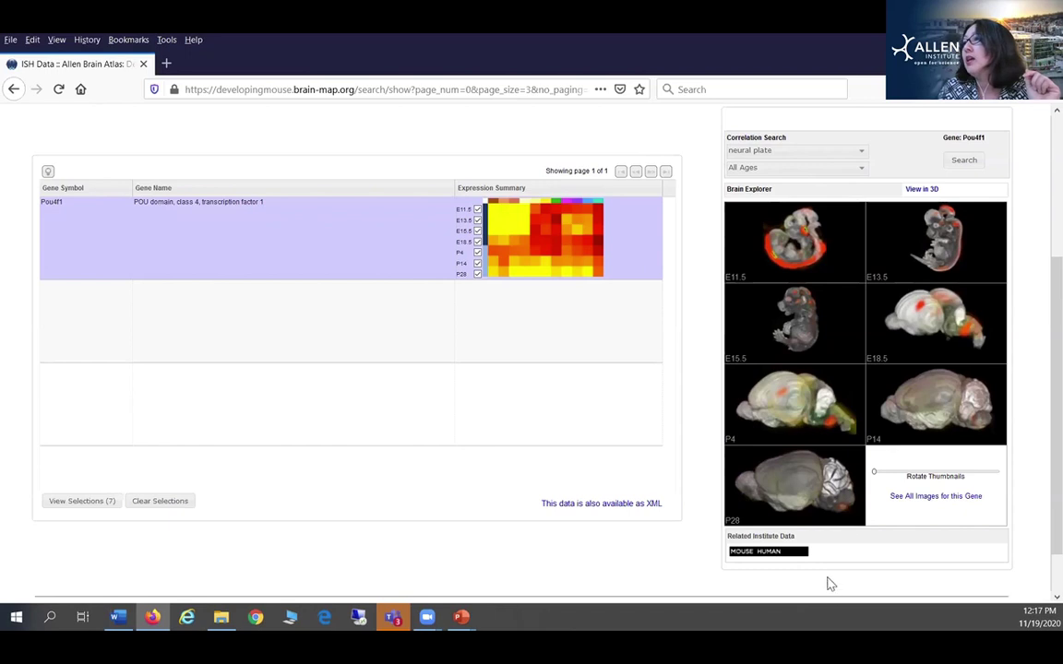
mouse_move(873, 473)
mouse_down()
mouse_move(958, 472)
mouse_move(871, 474)
mouse_move(919, 474)
mouse_move(879, 476)
mouse_up()
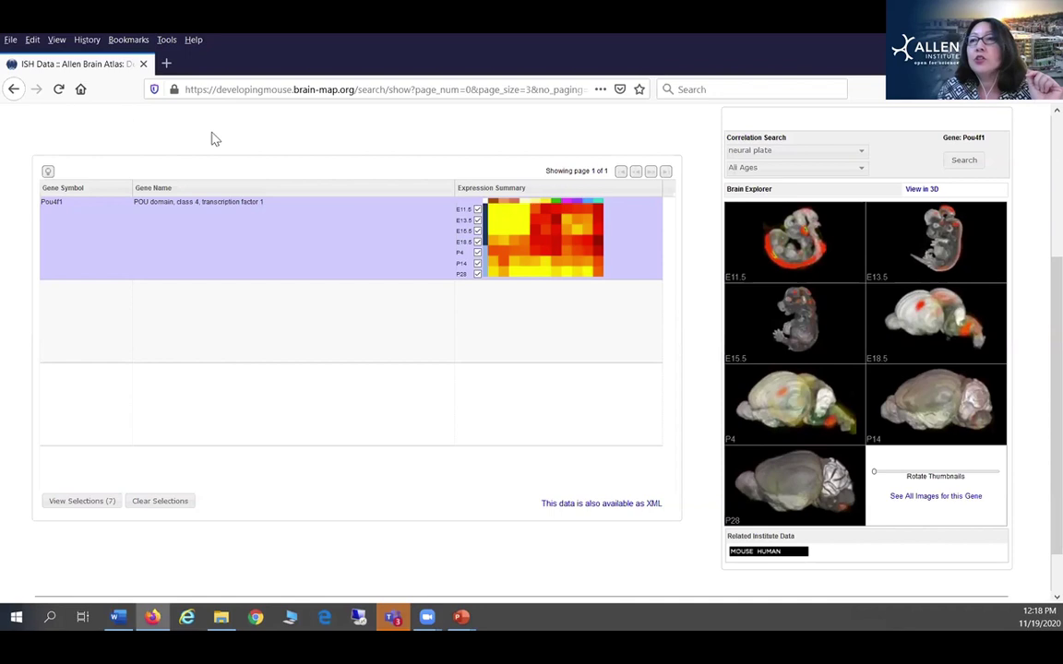
Clear all the age selections for Pou4f1 and reselect every age from E11.5 to P28.
click(161, 501)
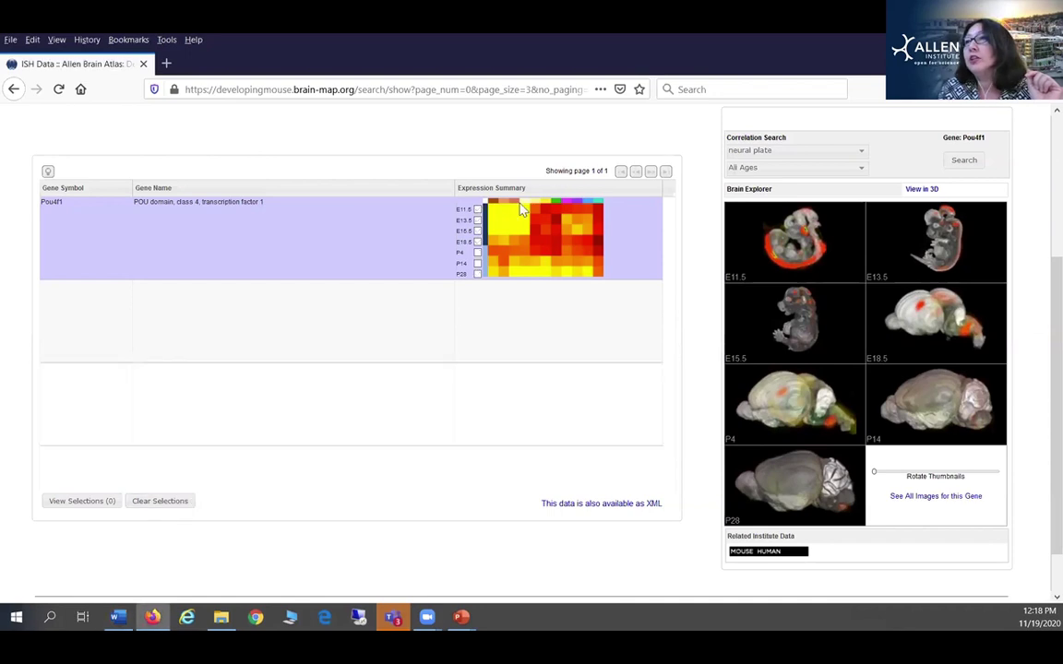
scroll(514, 243, up, 5)
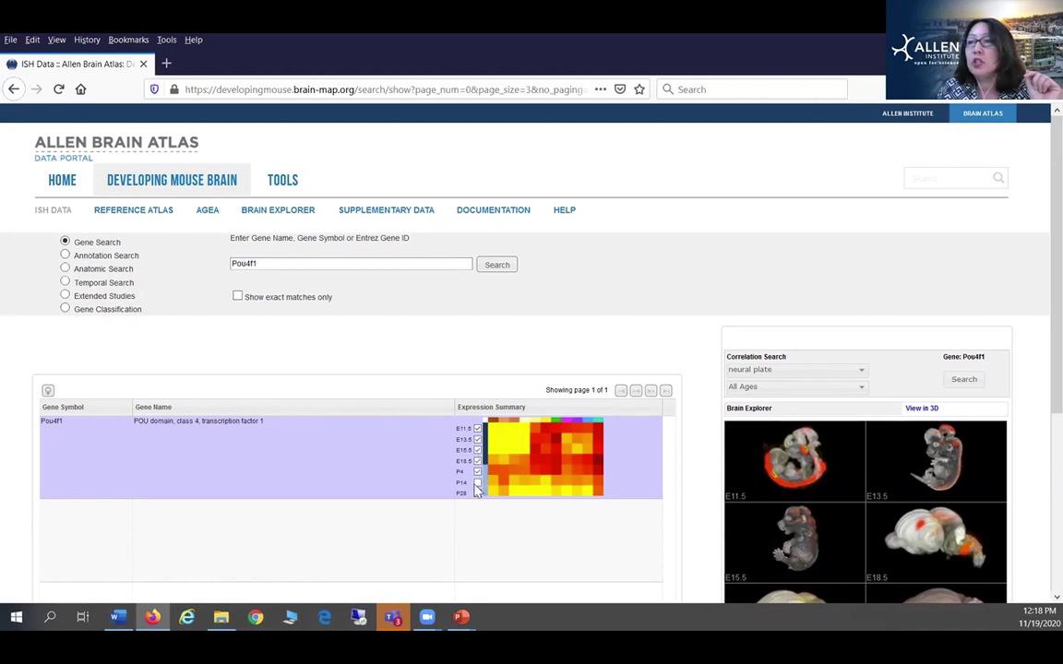
click(478, 495)
click(476, 482)
scroll(465, 432, down, 4)
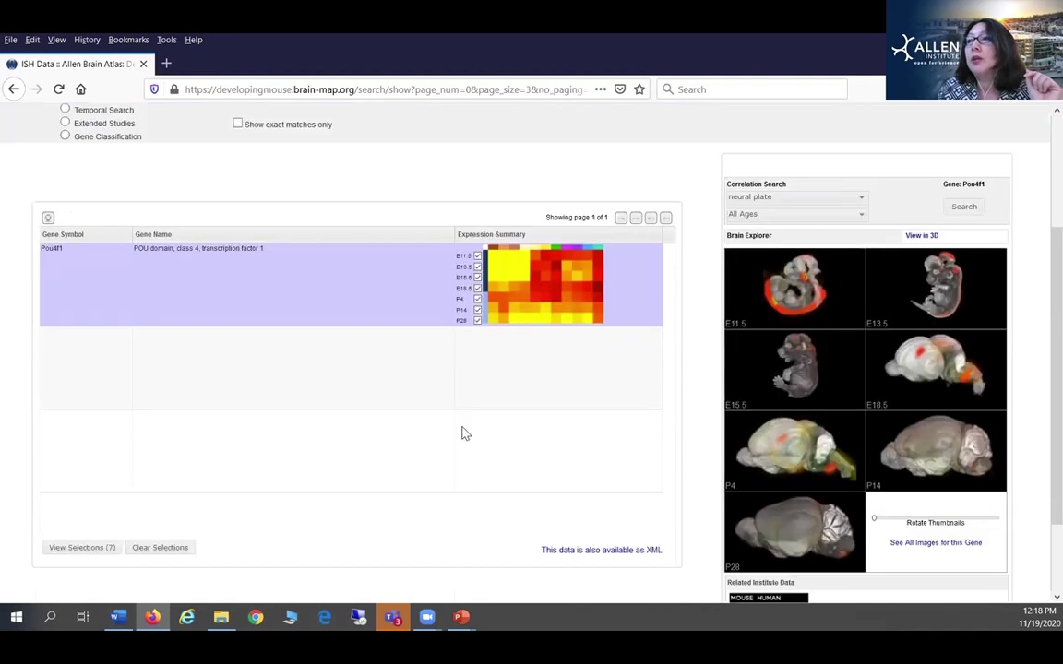
Deselect E18.5, P4, P14 and P28 for Pou4f1 and view the E11.5, E13.5 and E15.5 experiments in a new window.
scroll(470, 348, up, 2)
click(478, 342)
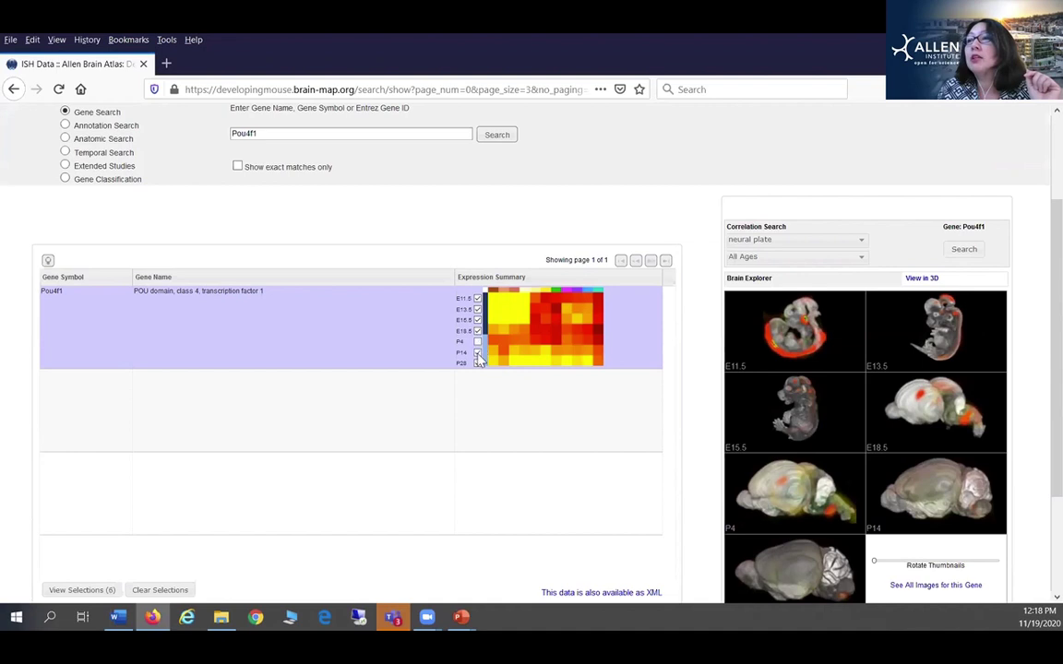
click(478, 363)
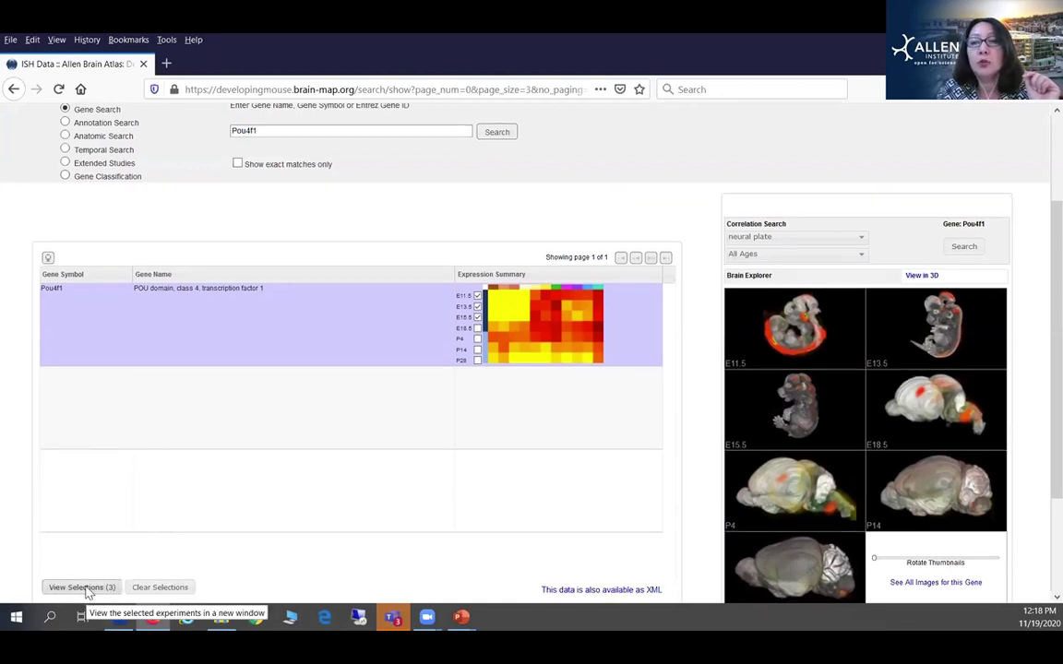
scroll(118, 493, down, 2)
click(92, 519)
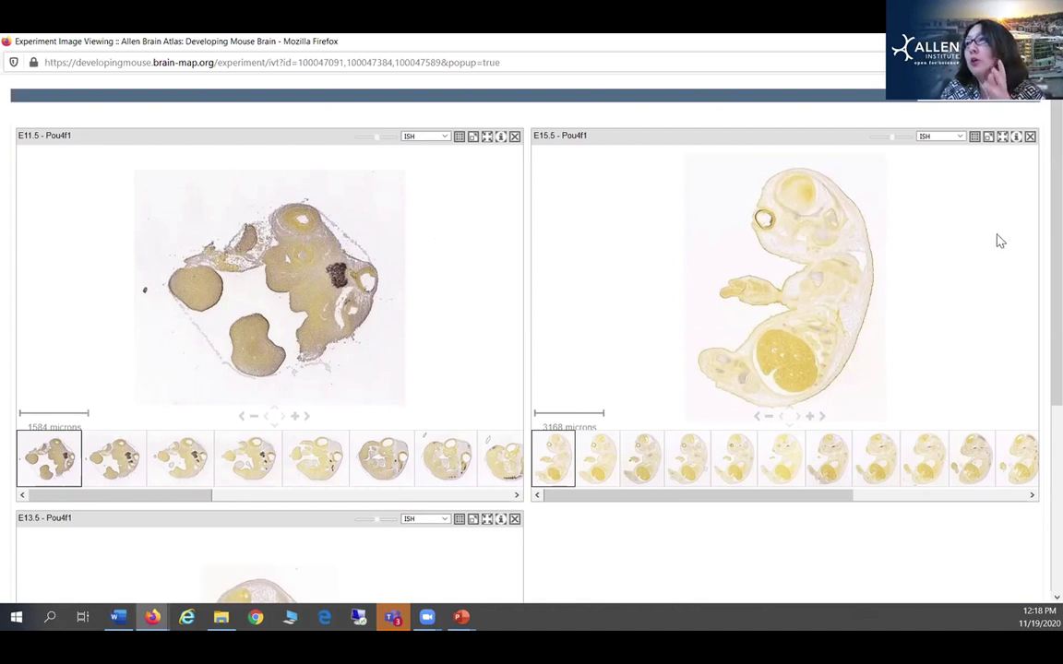
Configure the experiment image viewing page to show the viewers in 3 columns.
click(1037, 106)
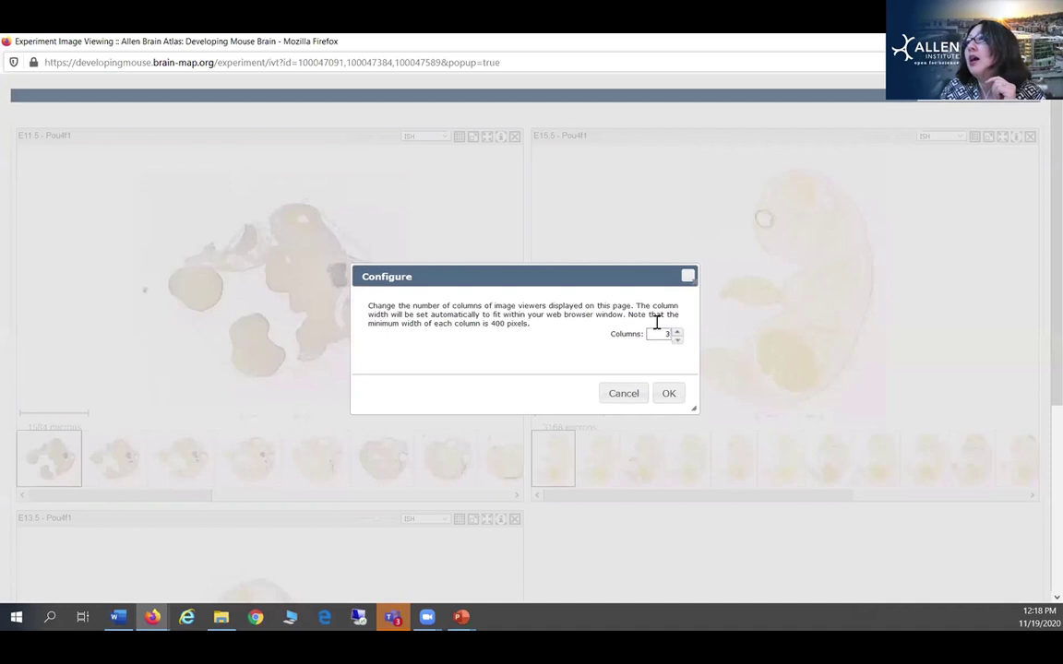
click(667, 393)
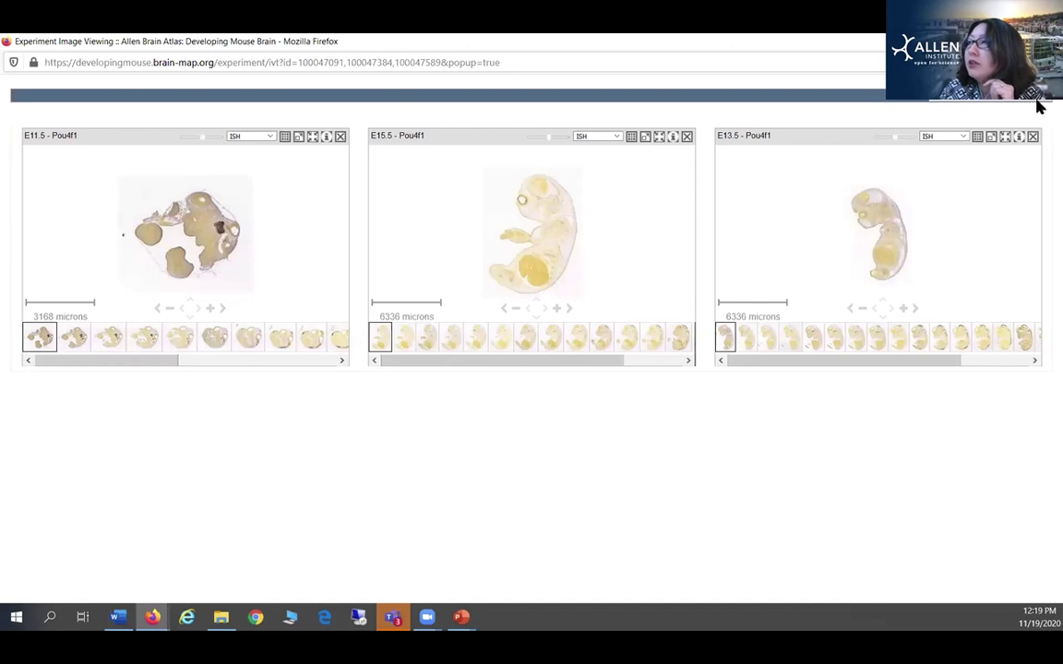
click(1037, 101)
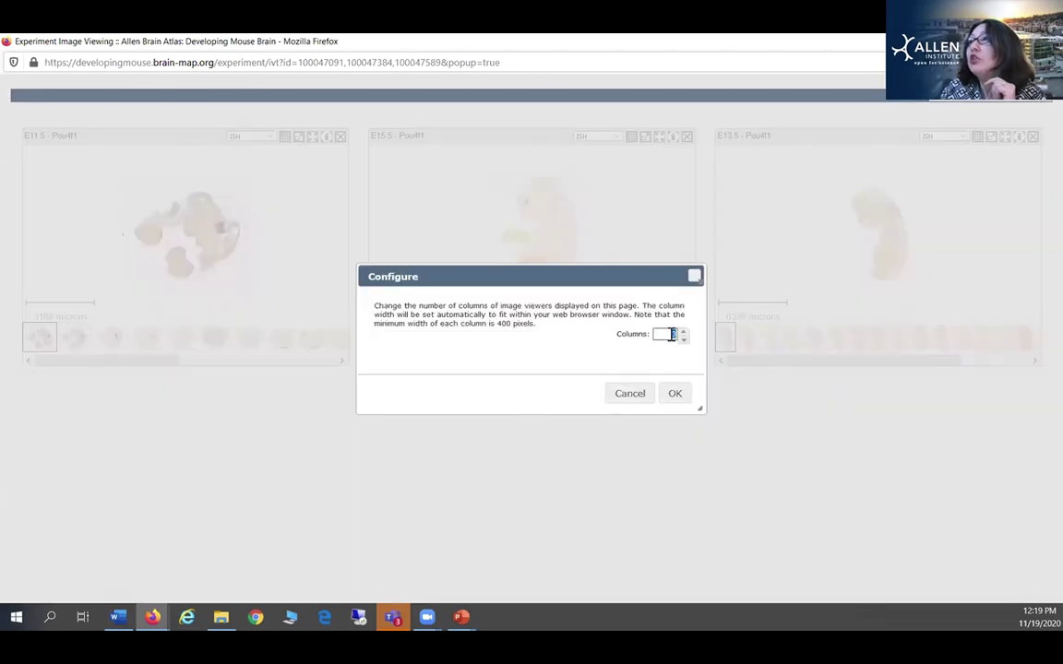
click(672, 394)
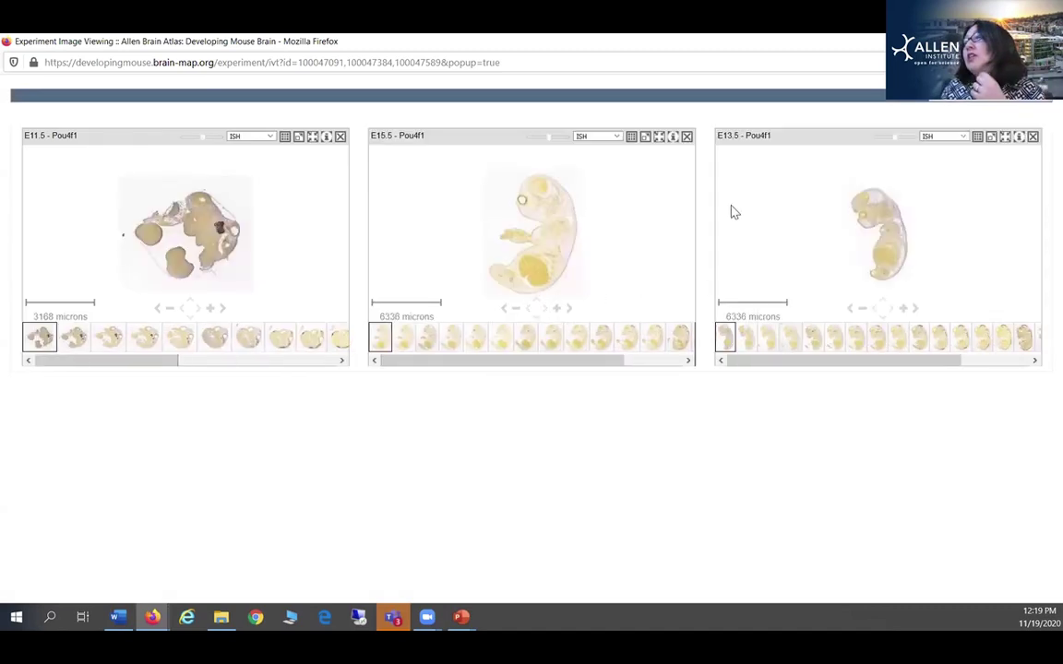
Add the Developing Mouse E11.5, E13.5 and E15.5 reference atlases to the experiment image viewing page.
click(1024, 102)
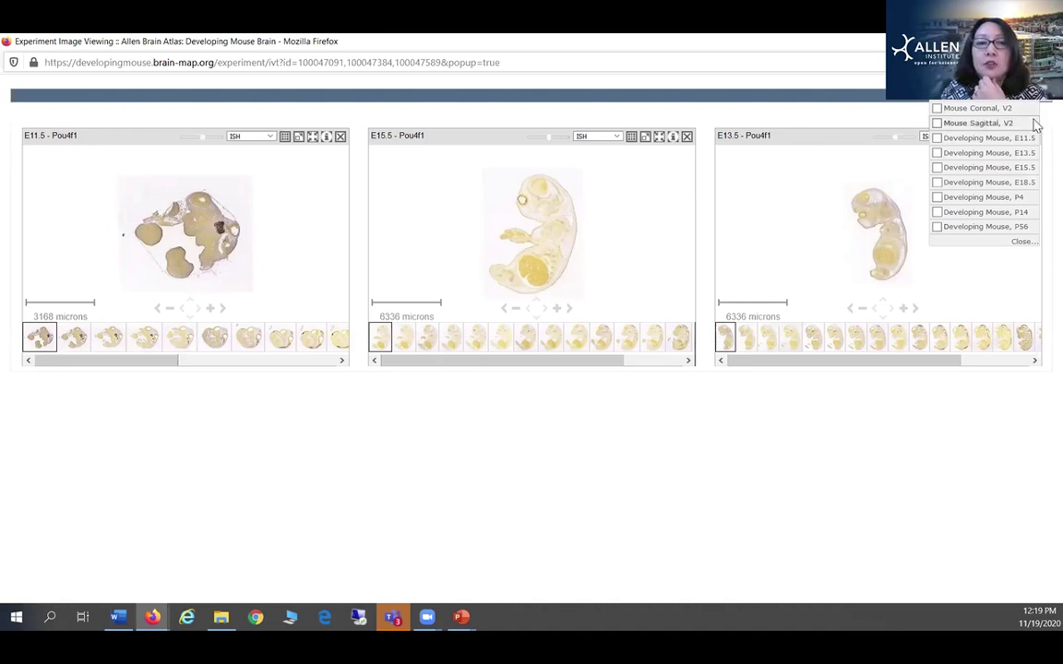
click(937, 139)
click(938, 153)
click(938, 168)
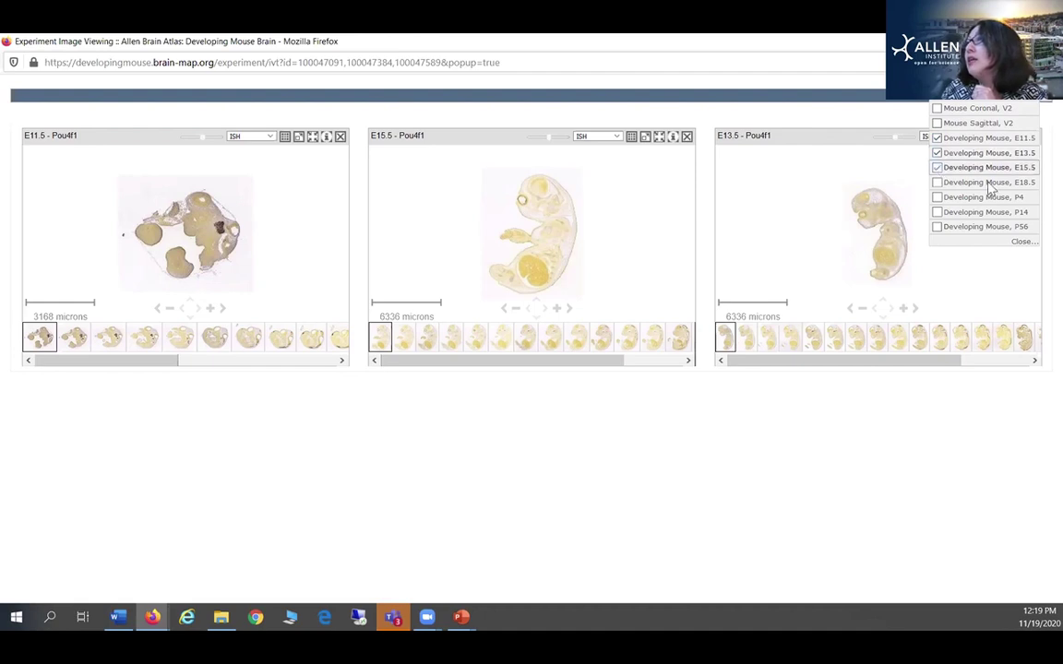
click(1020, 243)
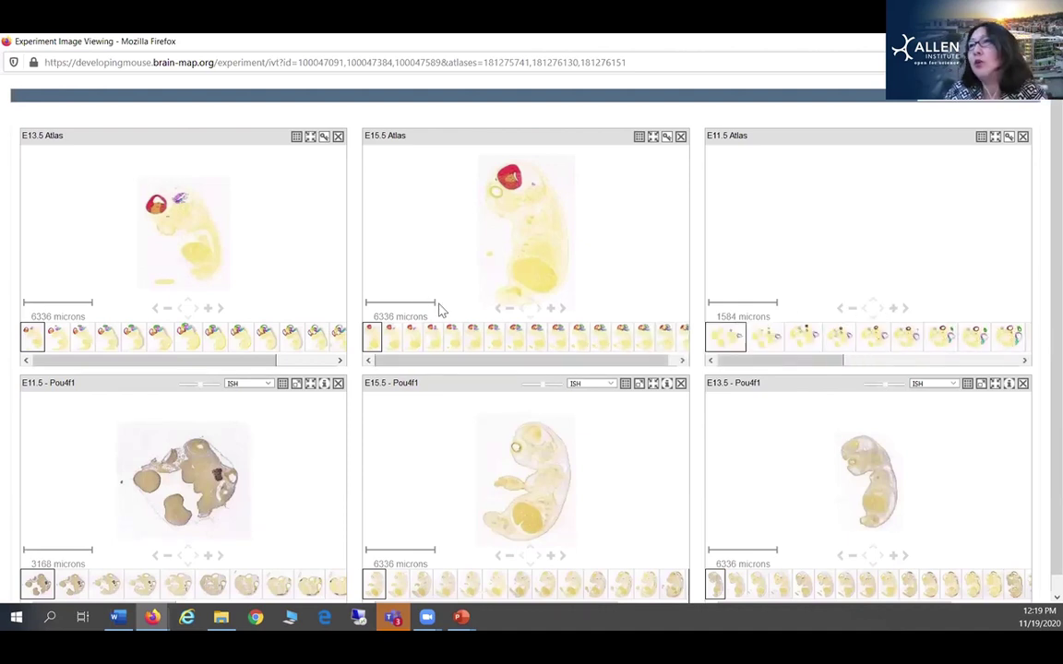
Rearrange the viewers so the Pou4f1 images run E11.5, E13.5, E15.5 with each matching-age atlas directly below.
drag(185, 374, 105, 175)
drag(738, 129, 43, 369)
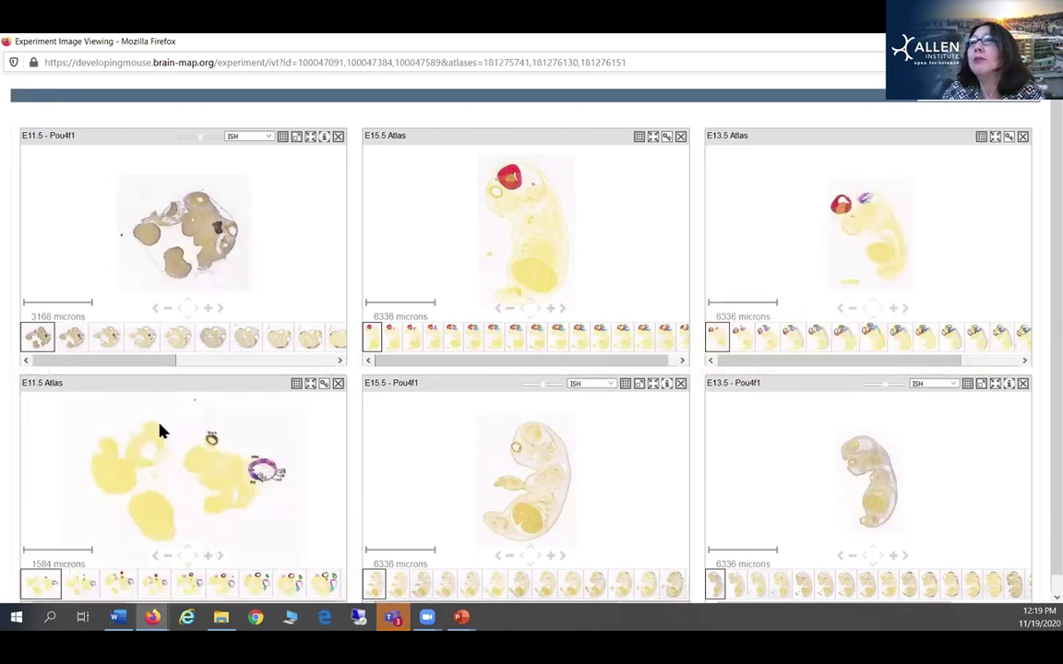
drag(796, 383, 486, 140)
drag(797, 136, 453, 401)
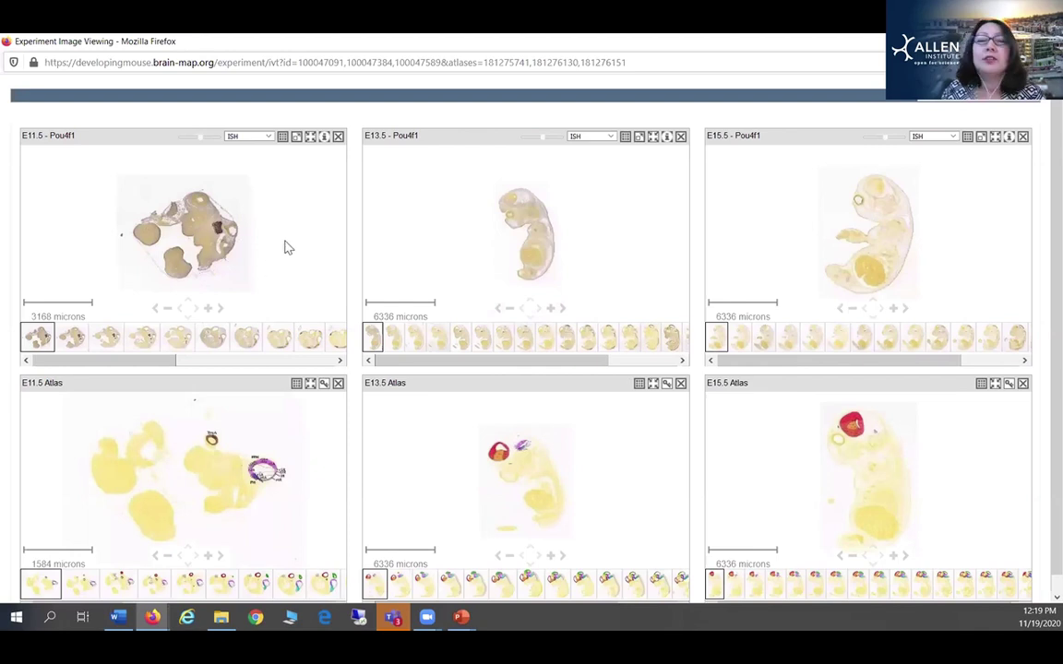
Examine the head region of the first E11.5 Pou4f1 section at higher magnification.
scroll(217, 231, up, 1)
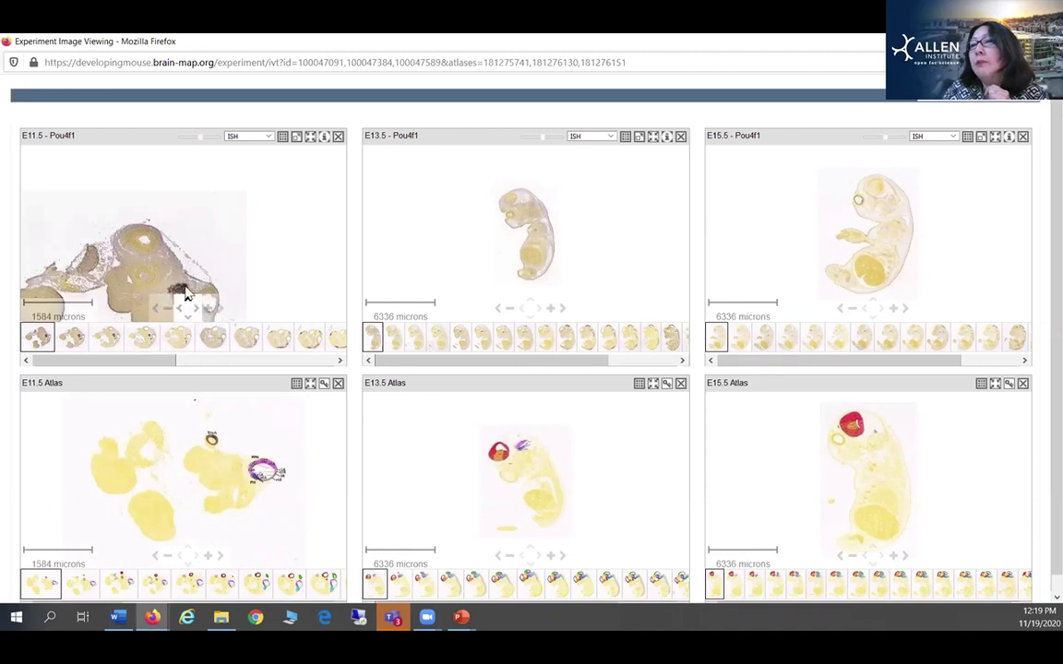
click(149, 248)
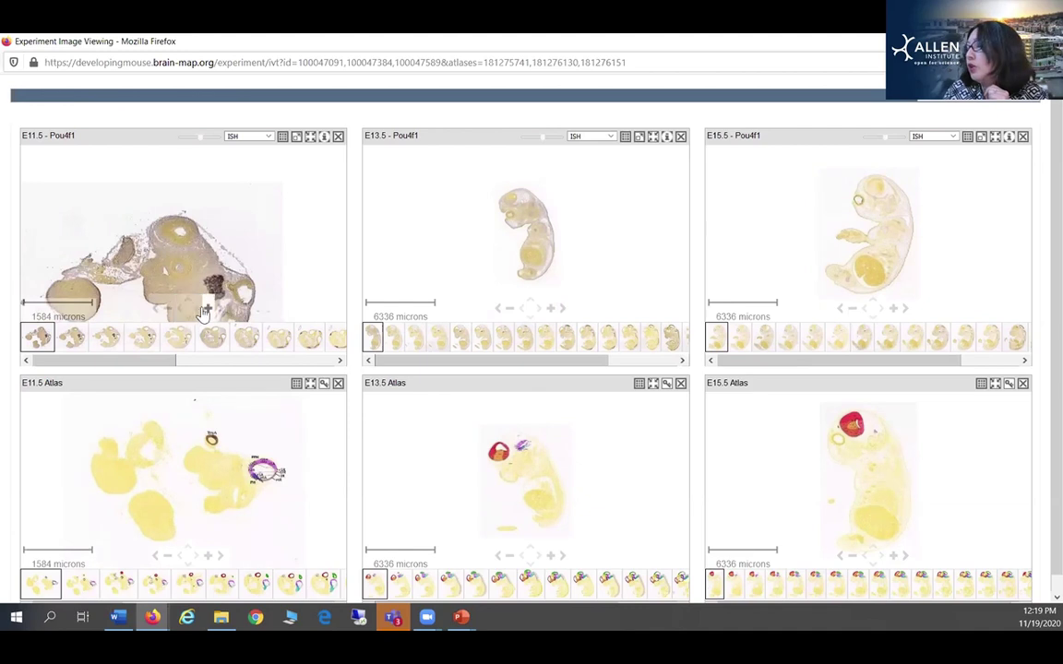
scroll(169, 261, up, 2)
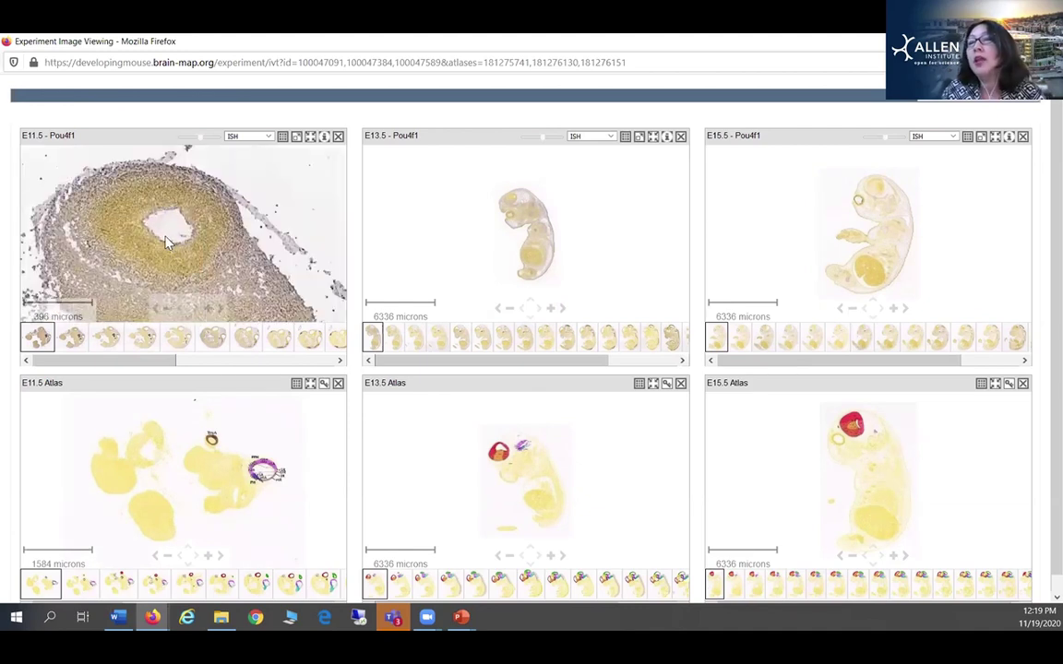
scroll(170, 212, down, 1)
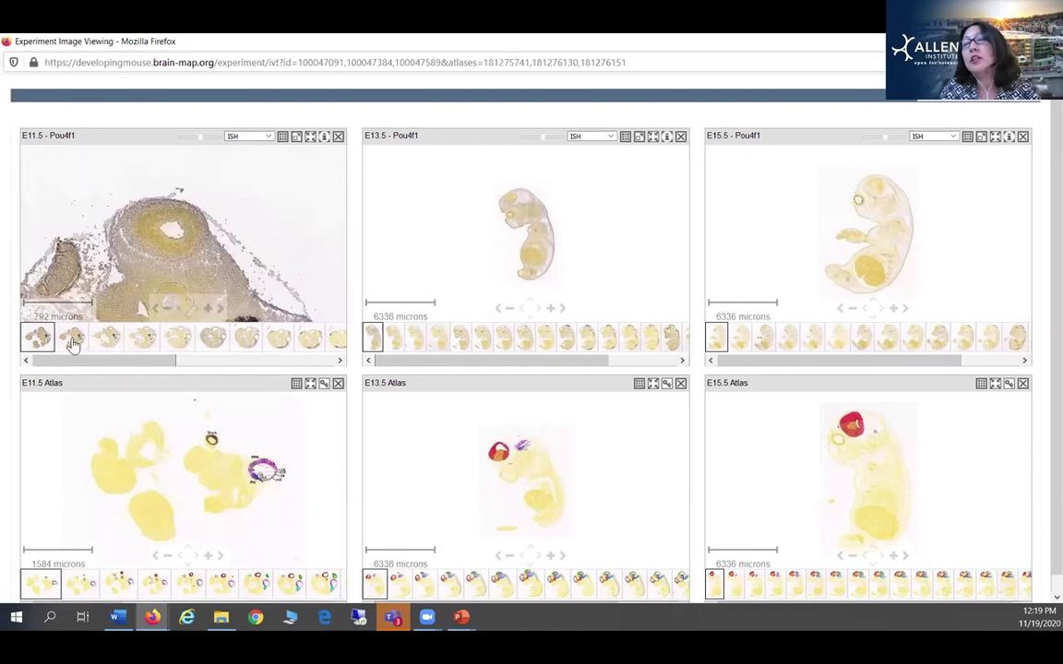
Open the fourth E11.5 Pou4f1 section, enlarge its head region and step through the following sections.
click(140, 340)
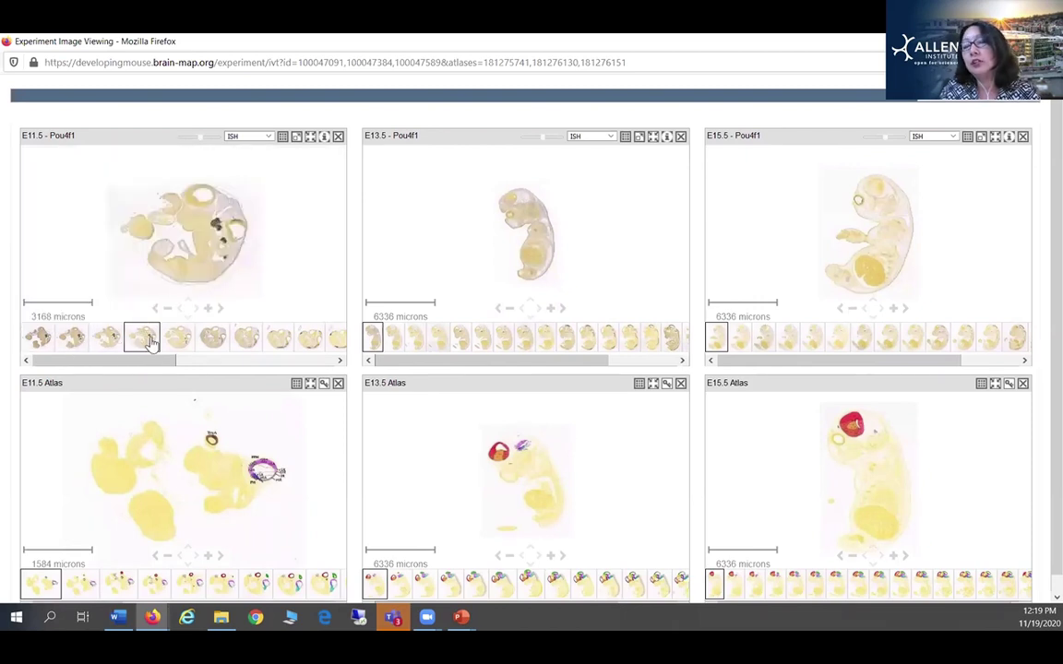
scroll(178, 247, up, 2)
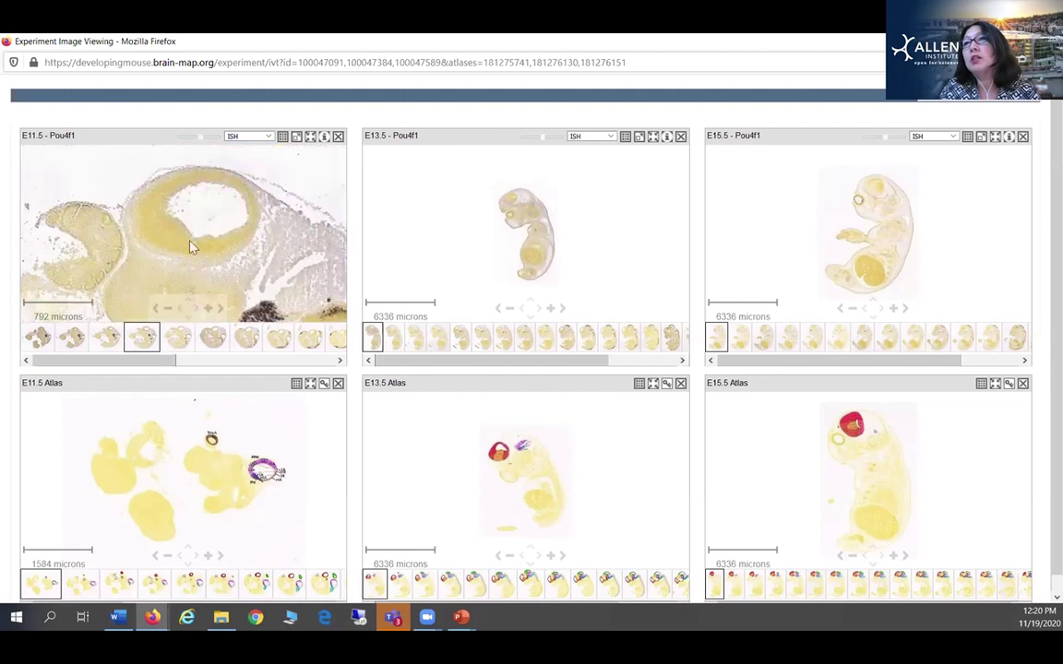
key(Right)
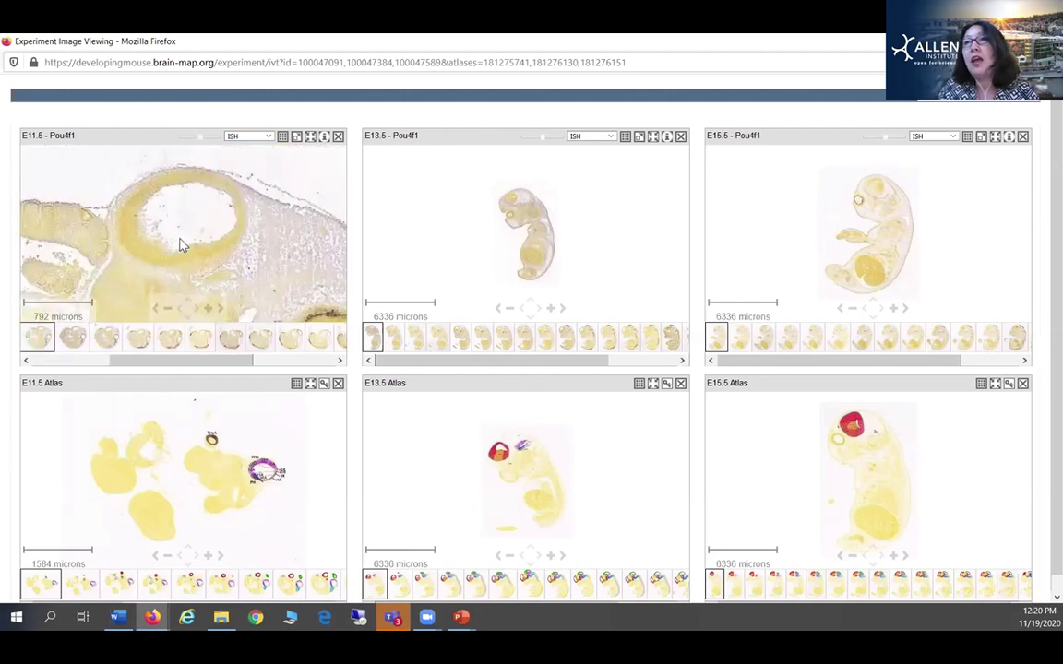
key(Right)
key(Right)
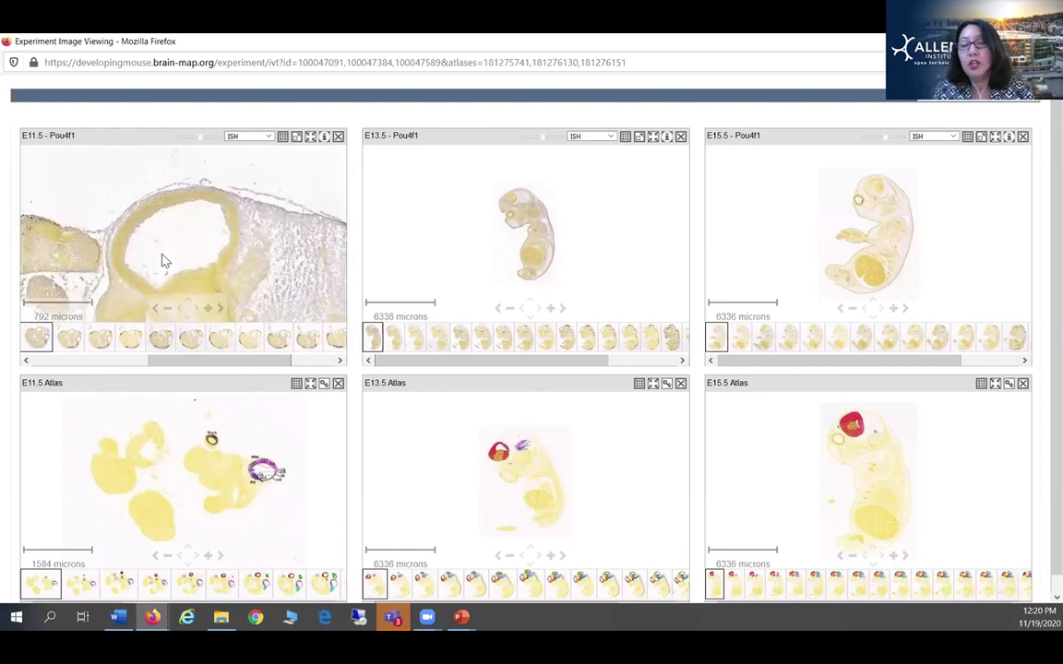
key(Left)
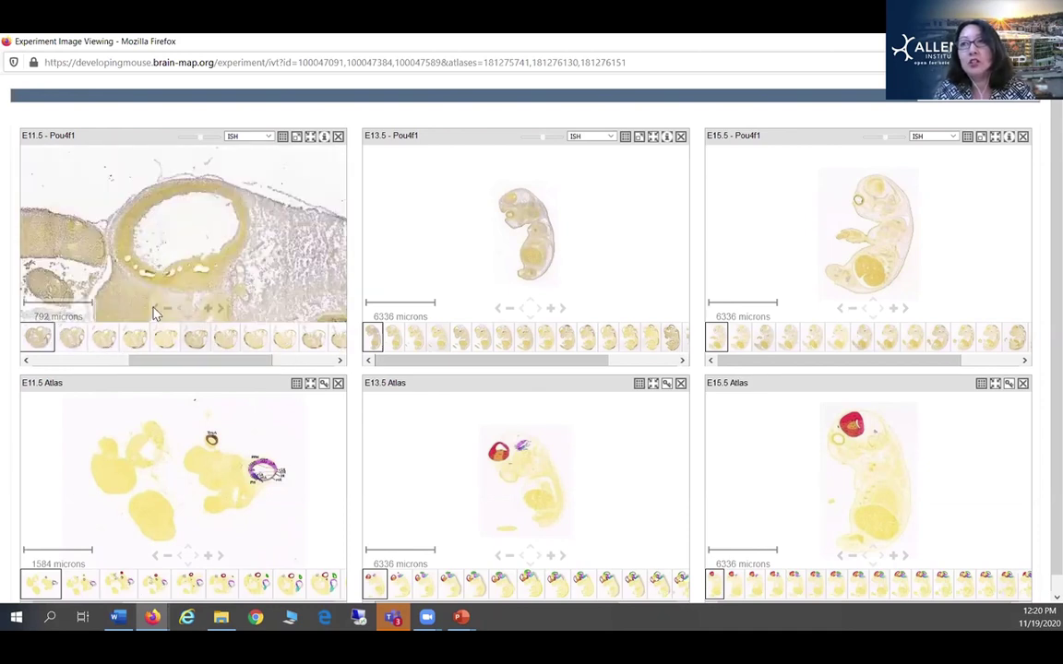
key(Right)
key(Right)
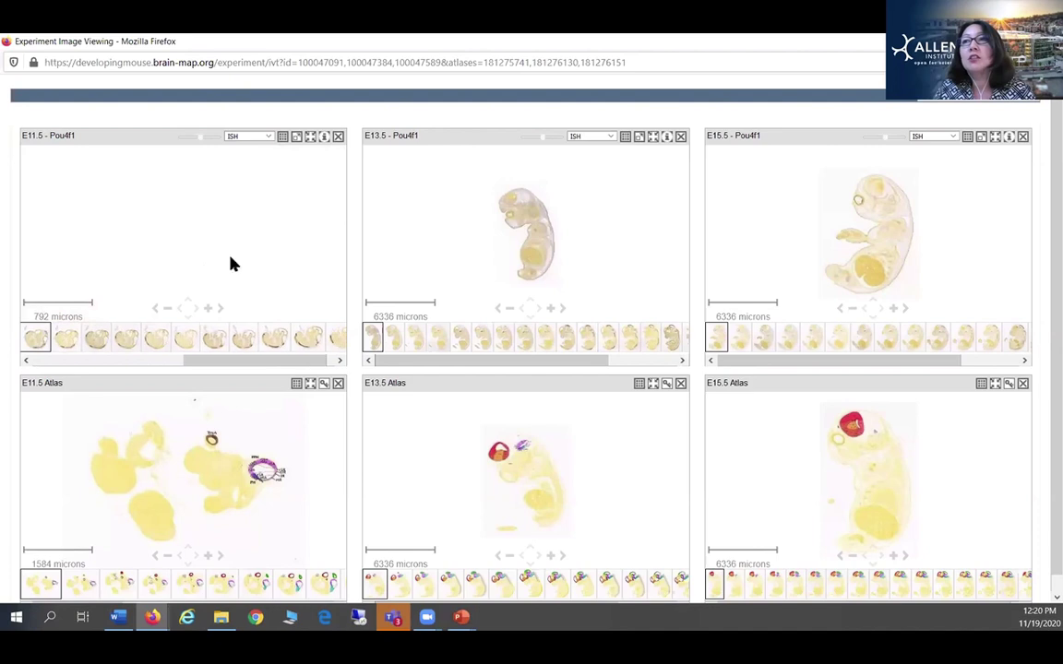
Display the second-to-last E11.5 Pou4f1 section and enlarge its midbrain to the 792 micron scale.
click(309, 338)
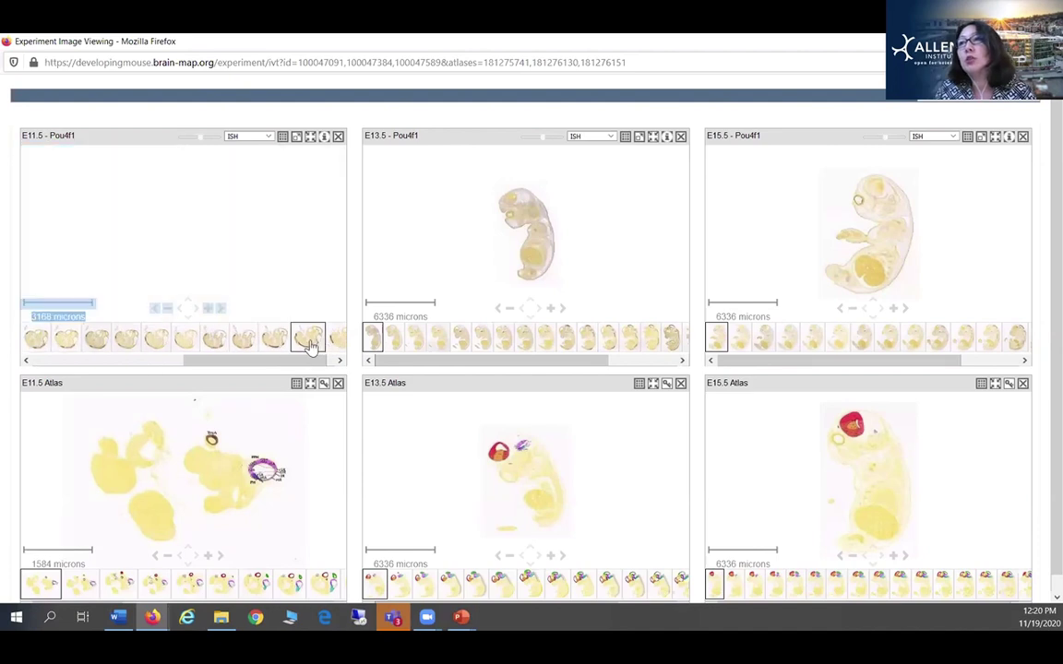
drag(229, 369, 285, 368)
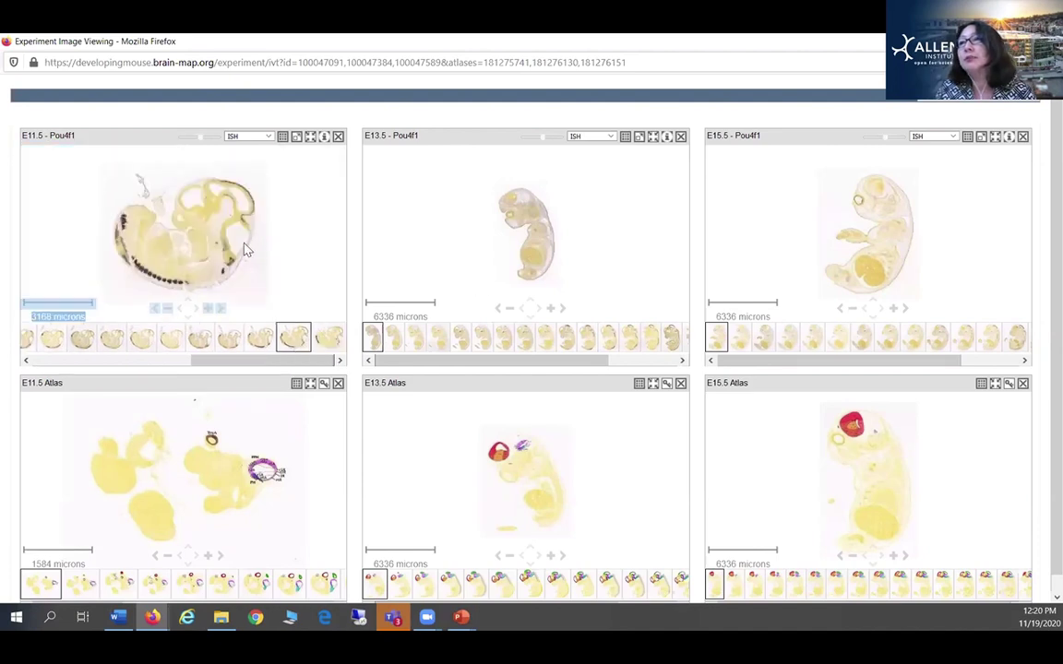
drag(245, 249, 232, 243)
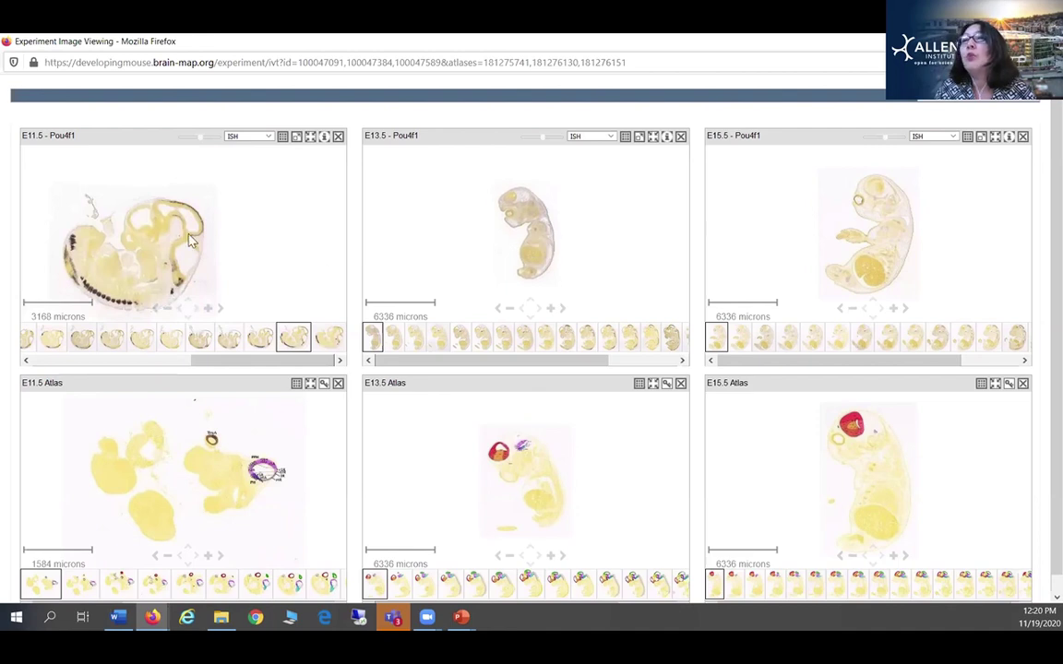
scroll(189, 240, up, 2)
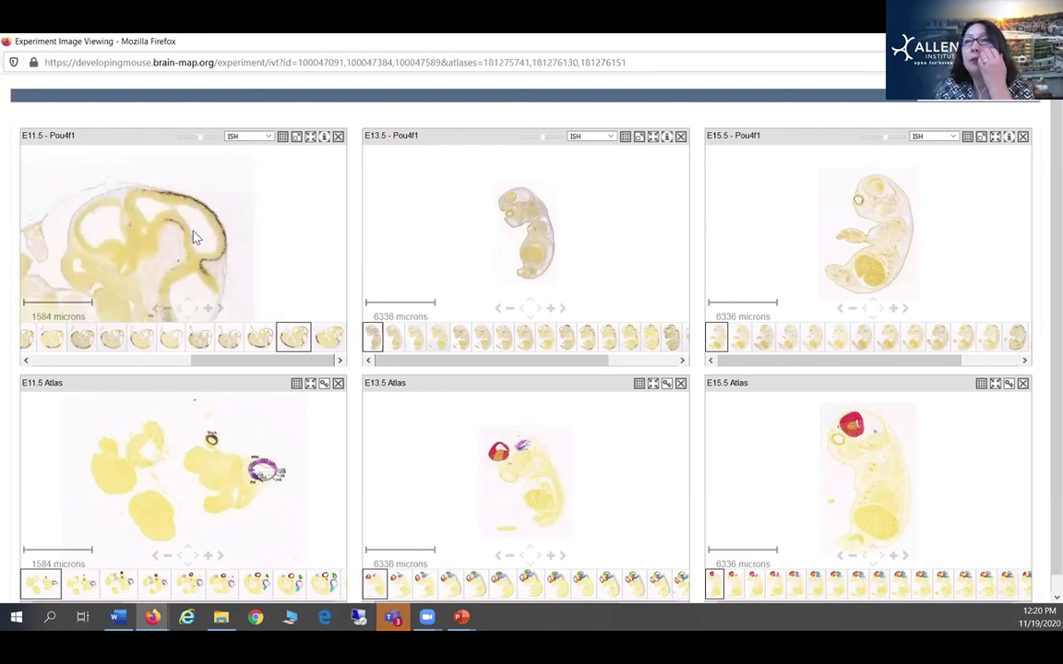
scroll(189, 247, up, 2)
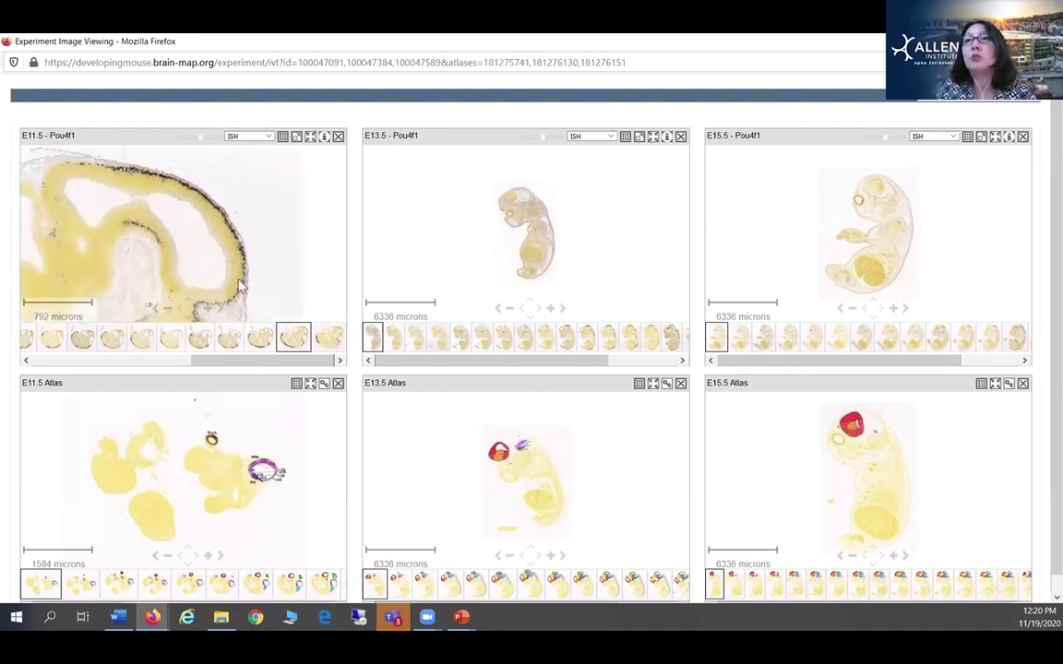
drag(219, 254, 221, 242)
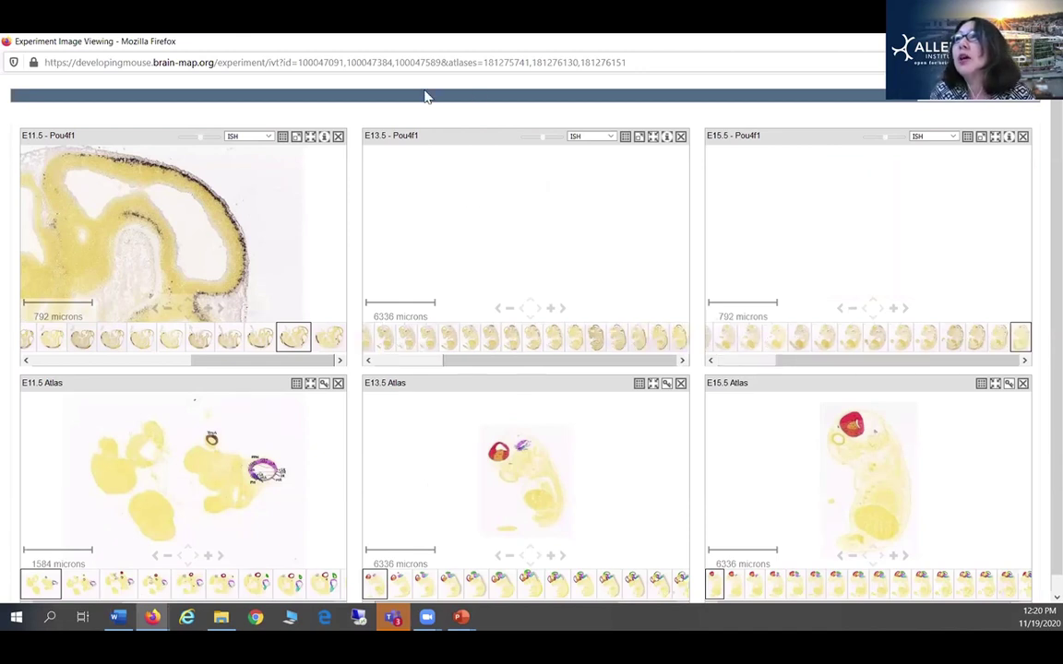
Synchronize all viewers to the E11.5 midbrain location, show the last E11.5 Pou4f1 section and reposition the E13.5 and E15.5 atlases.
click(309, 139)
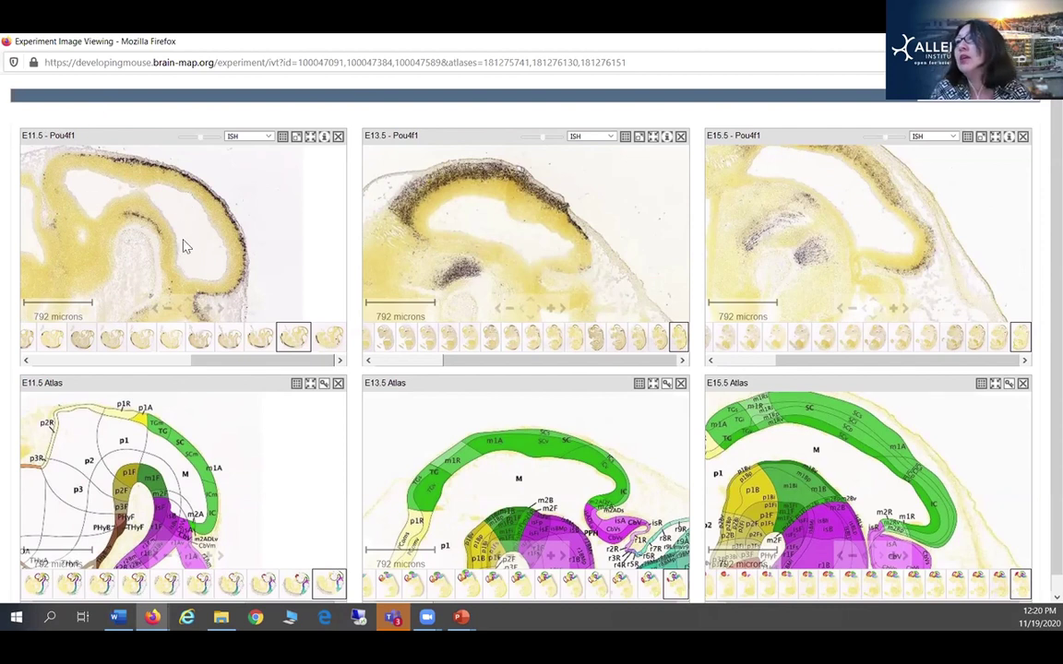
scroll(183, 245, down, 2)
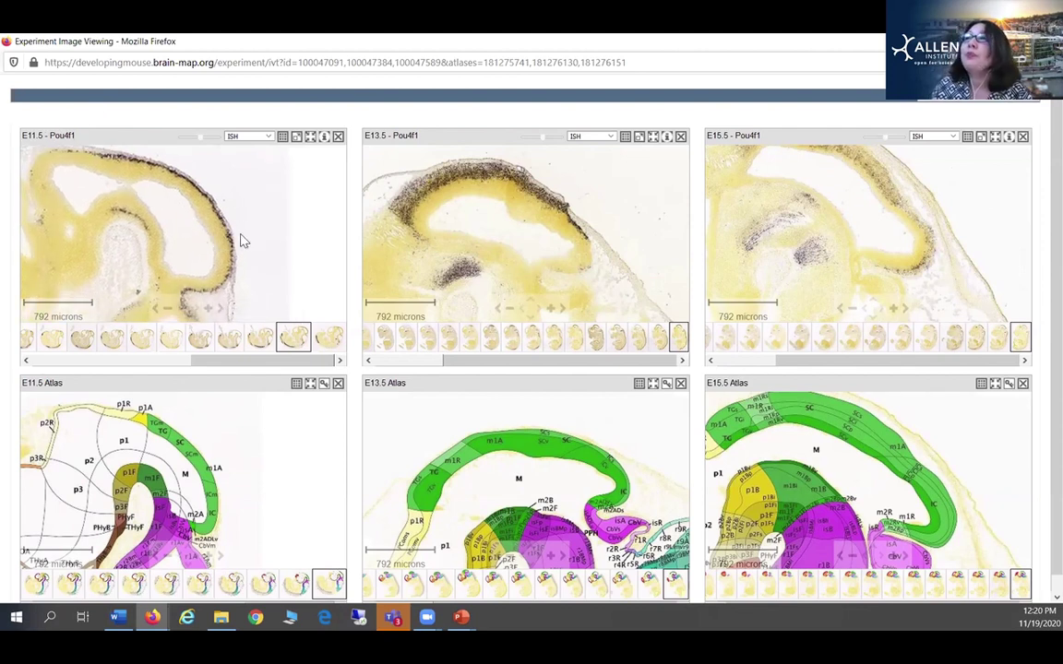
scroll(234, 248, down, 1)
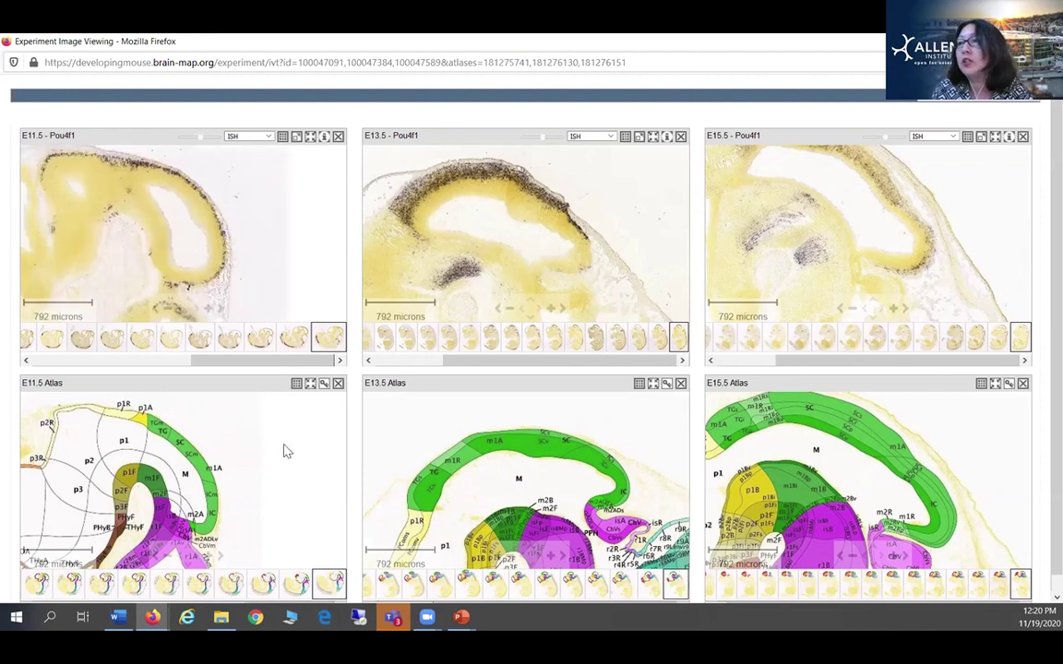
drag(843, 424, 916, 443)
drag(474, 446, 452, 429)
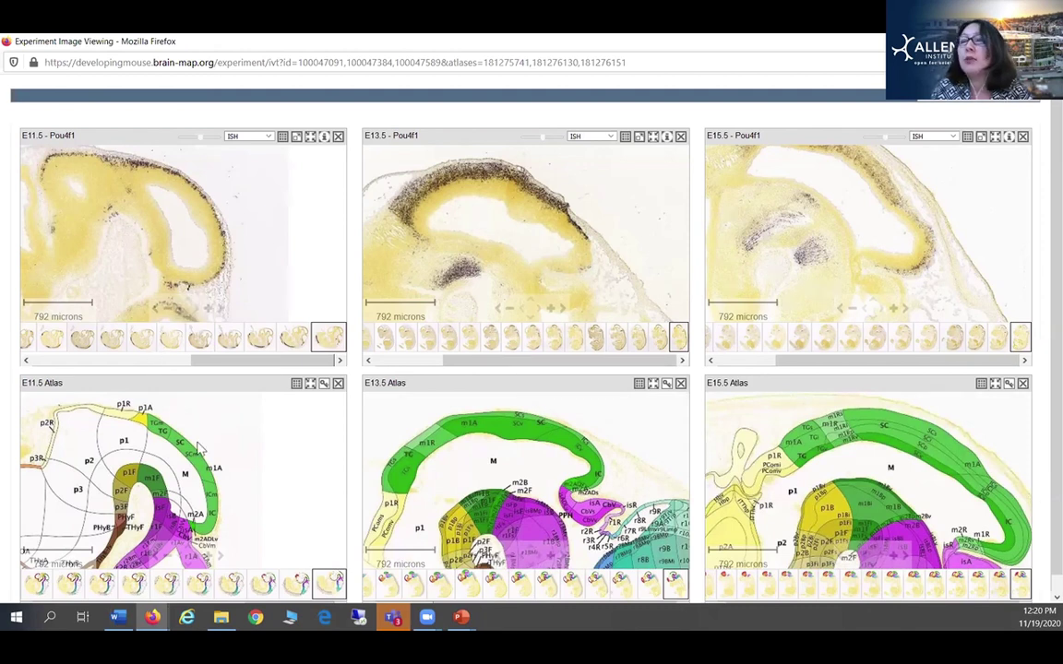
drag(542, 385, 651, 390)
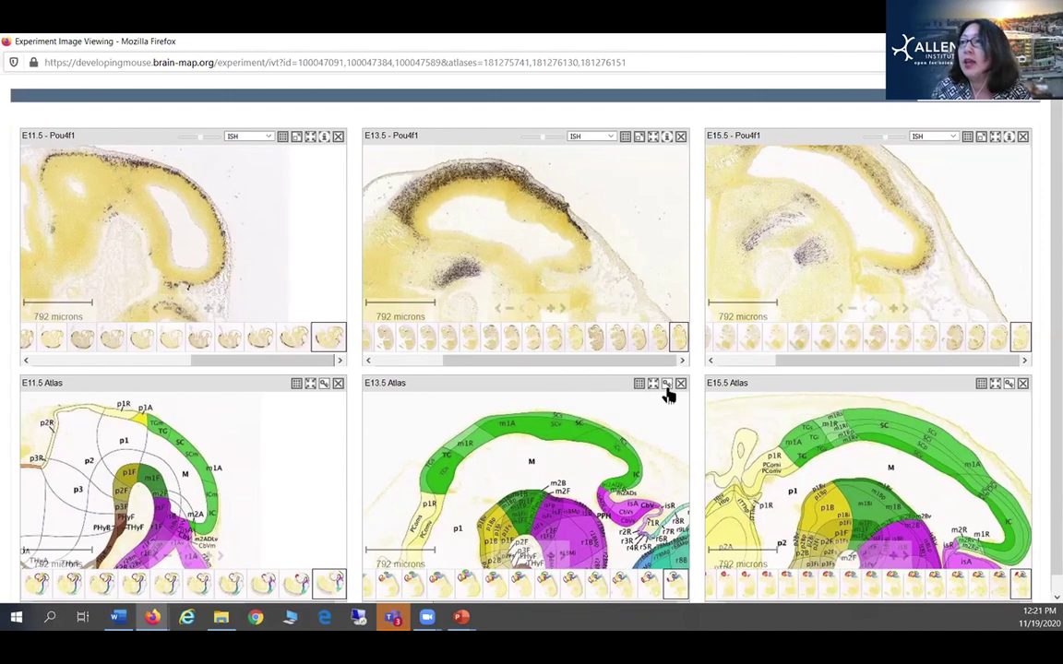
Open the E13.5 atlas in the interactive atlas viewer, show image 5 of 15 and select the periventricular stratum of IC.
click(666, 382)
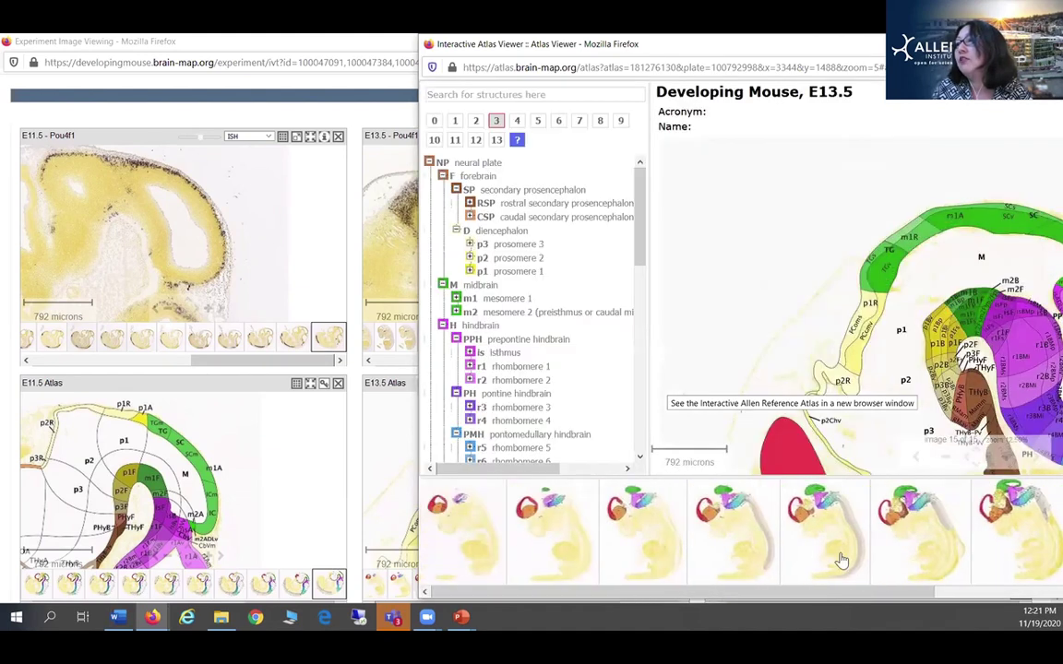
click(841, 560)
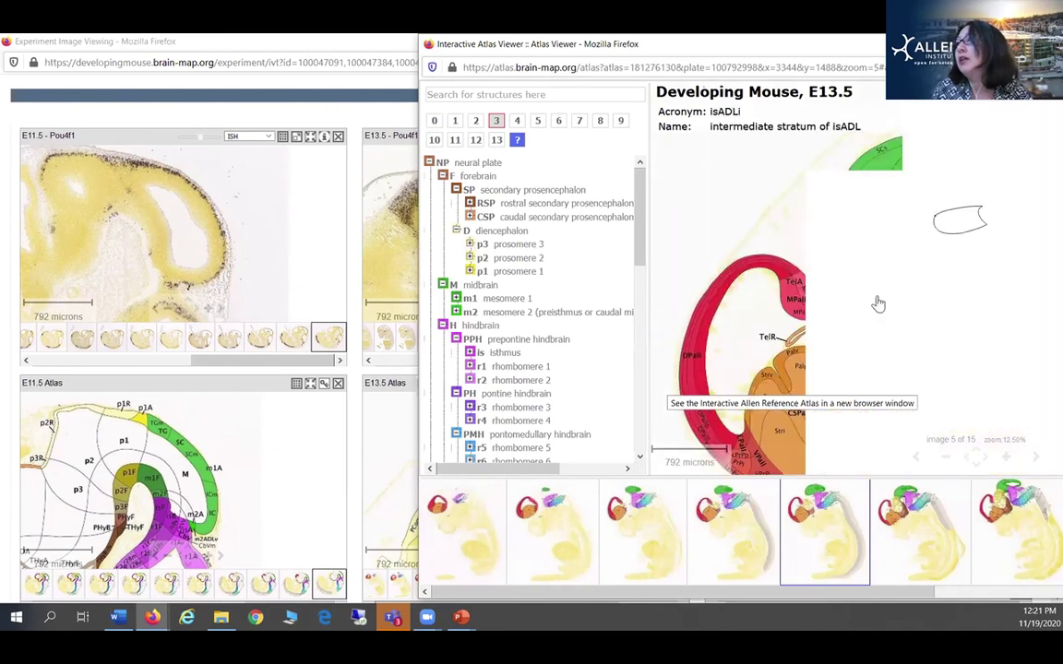
click(867, 273)
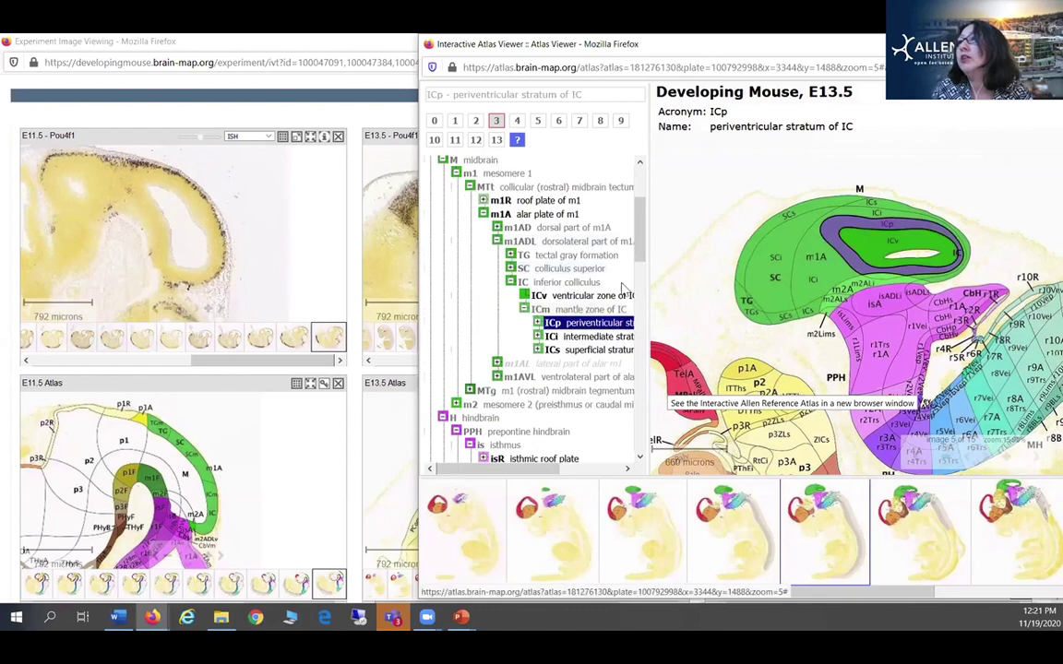
Search the E13.5 structures for SC, highlight colliculus superior, and pick the intermediate stratum of IC on the atlas image.
click(480, 94)
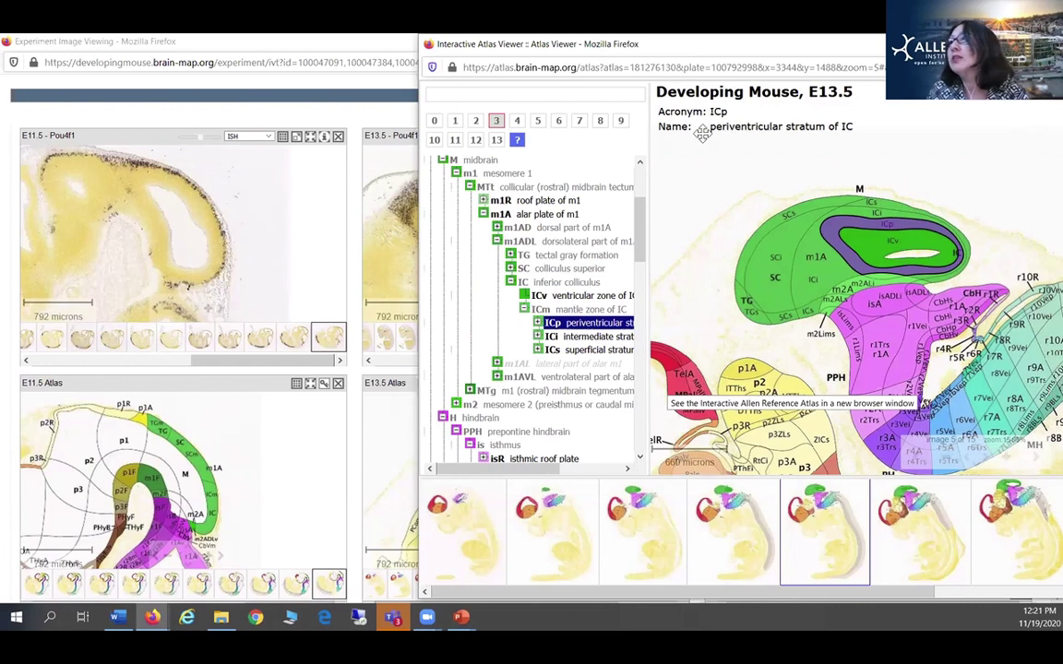
text(S)
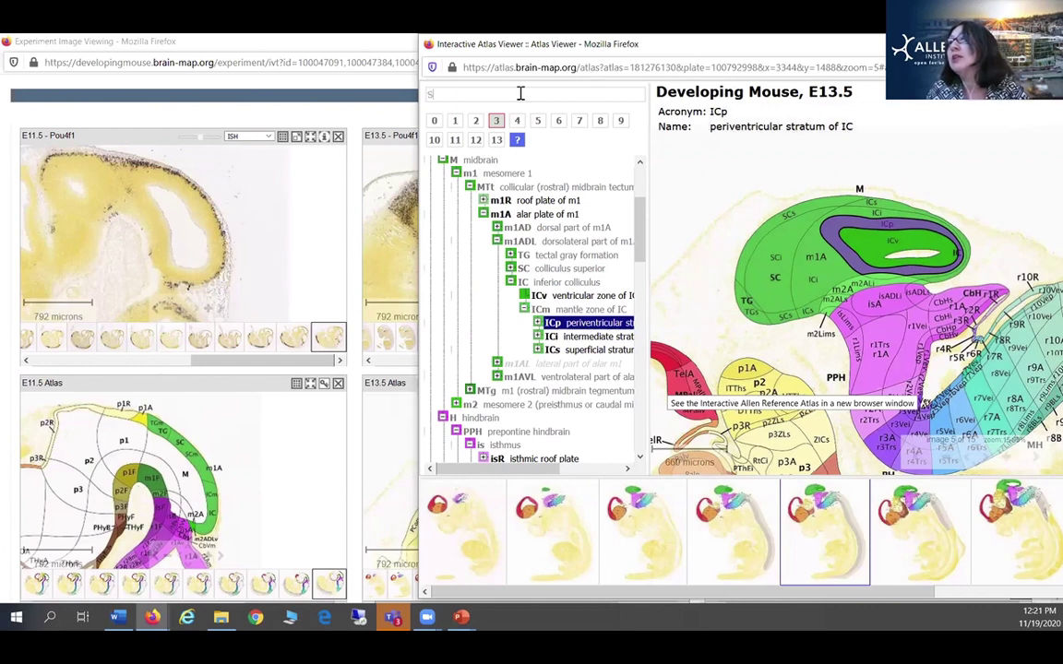
text(C)
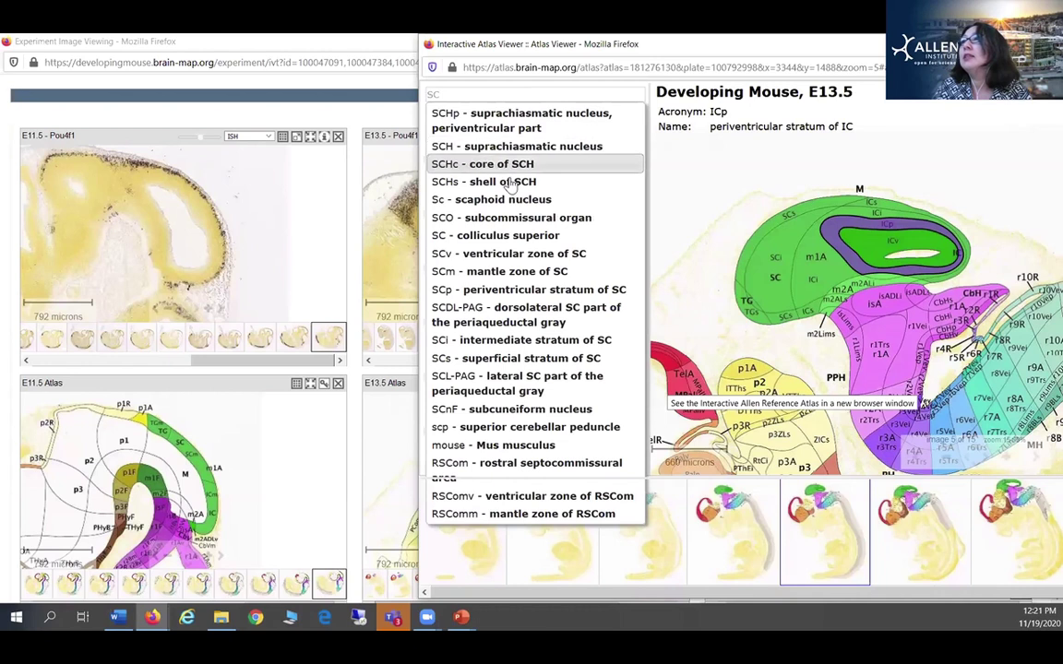
click(498, 235)
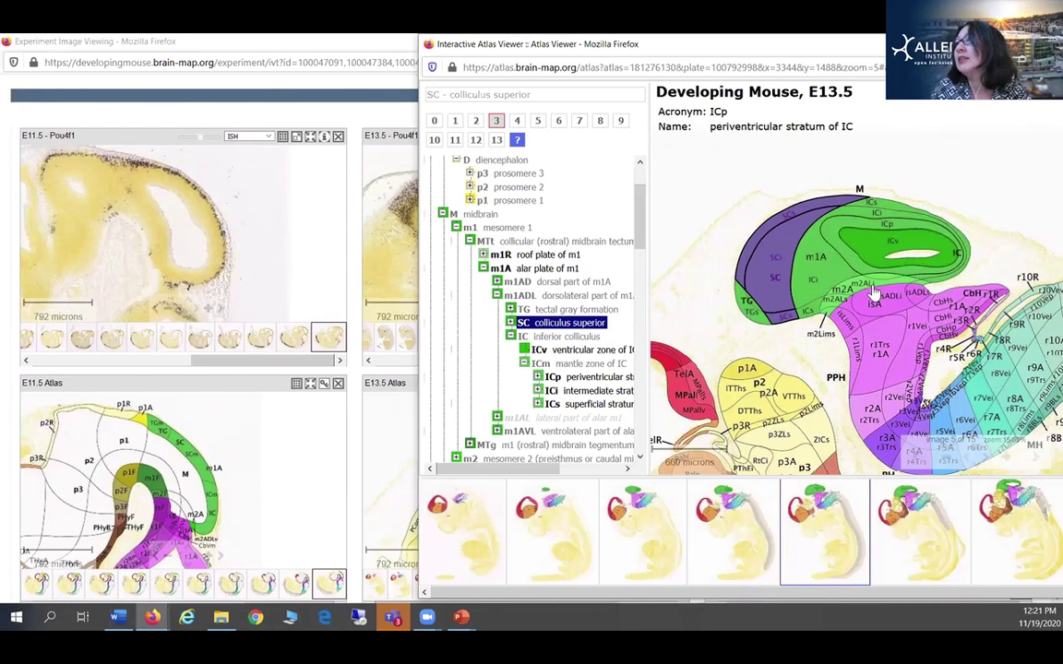
click(830, 274)
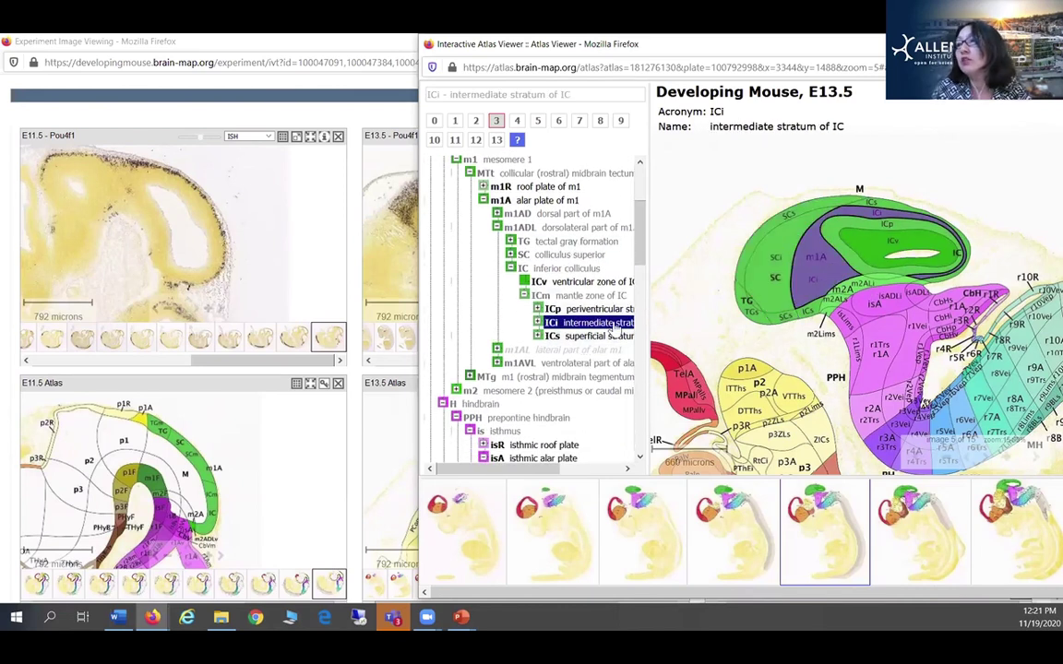
drag(530, 471, 434, 442)
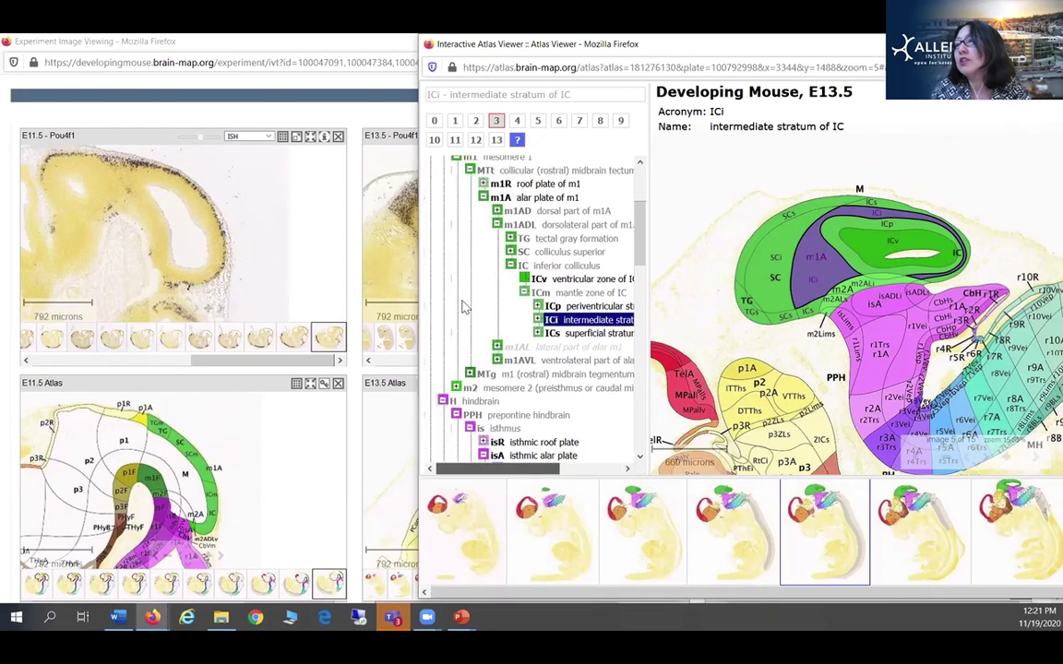
Close the interactive atlas viewer and enlarge the dark expression area of the E13.5 Pou4f1 section to the 396 micron scale.
drag(720, 44, 421, 94)
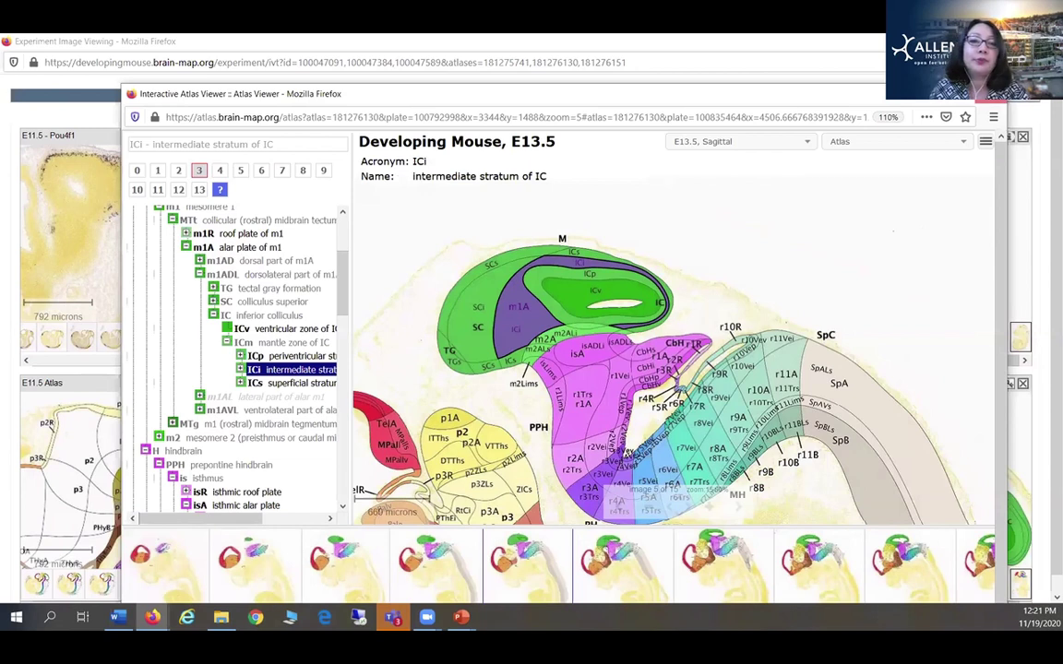
click(993, 94)
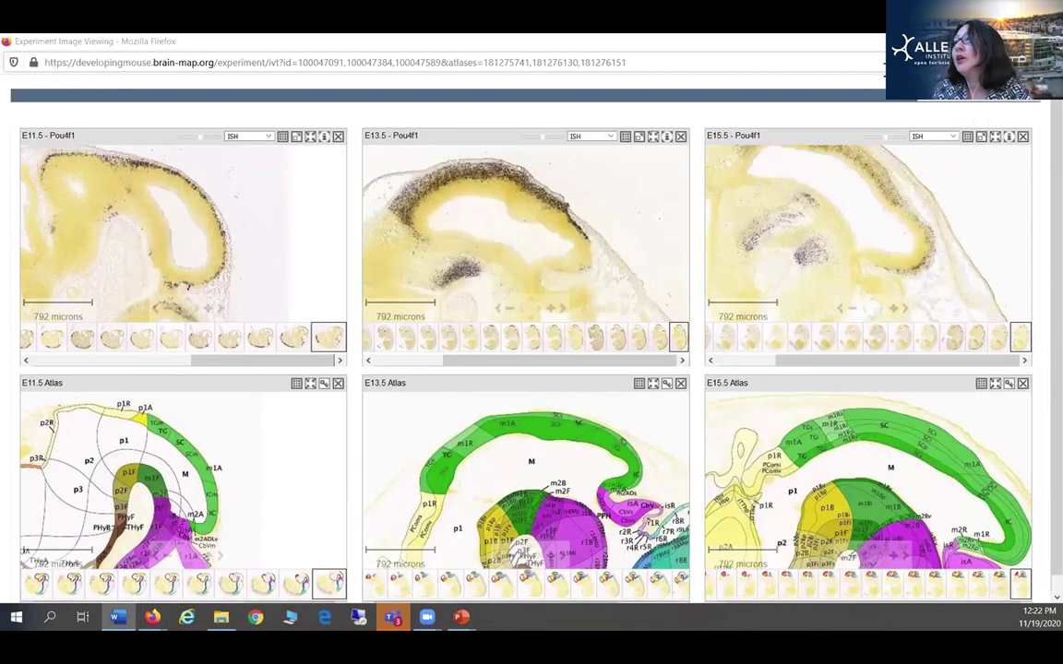
scroll(522, 256, up, 3)
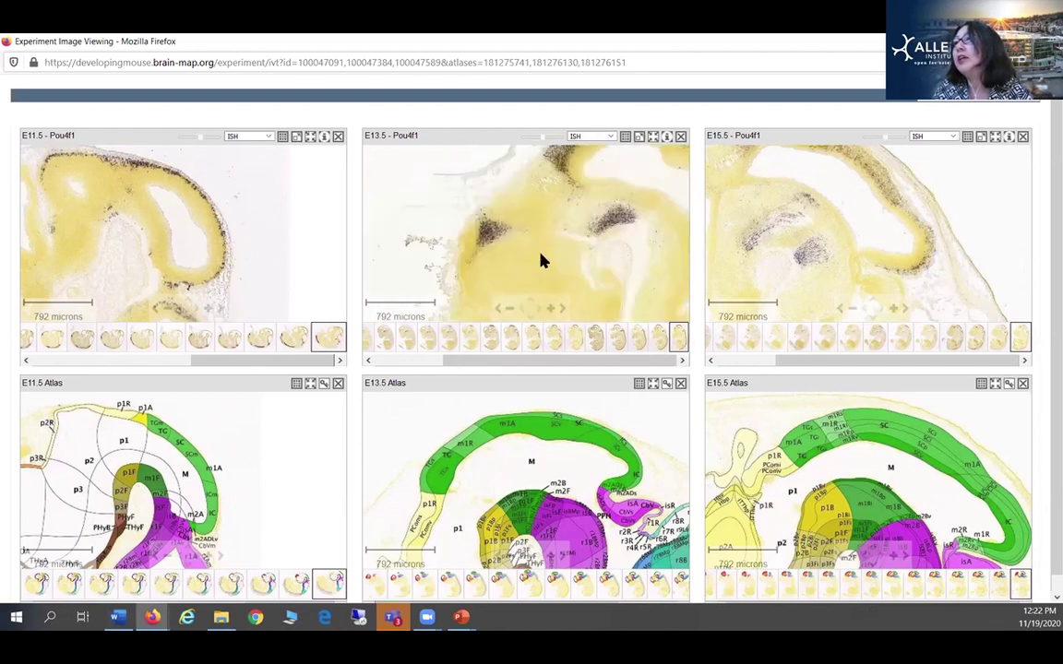
scroll(513, 247, up, 2)
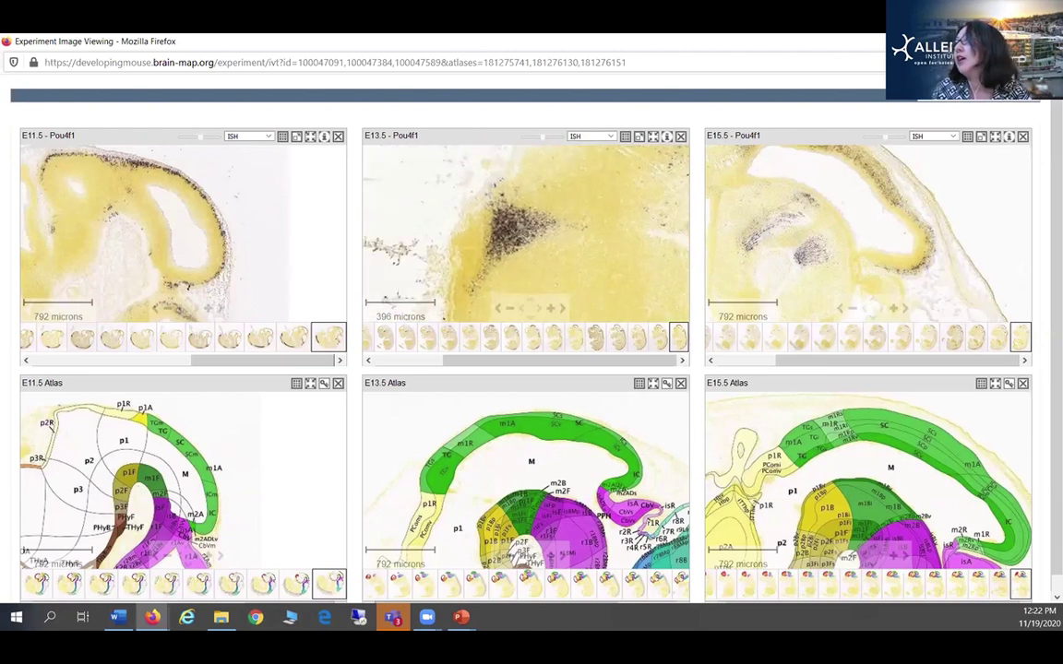
Close the experiment image window and run a correlation search for Pou4f1 in the diencephalon at age E15.5.
key(ctrl+w)
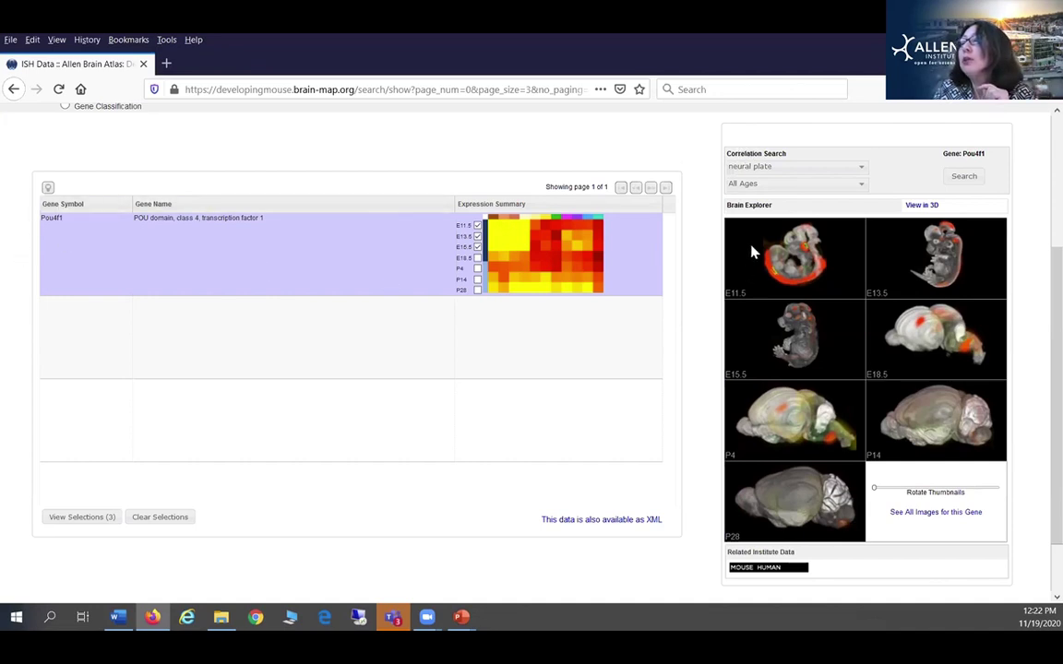
click(779, 168)
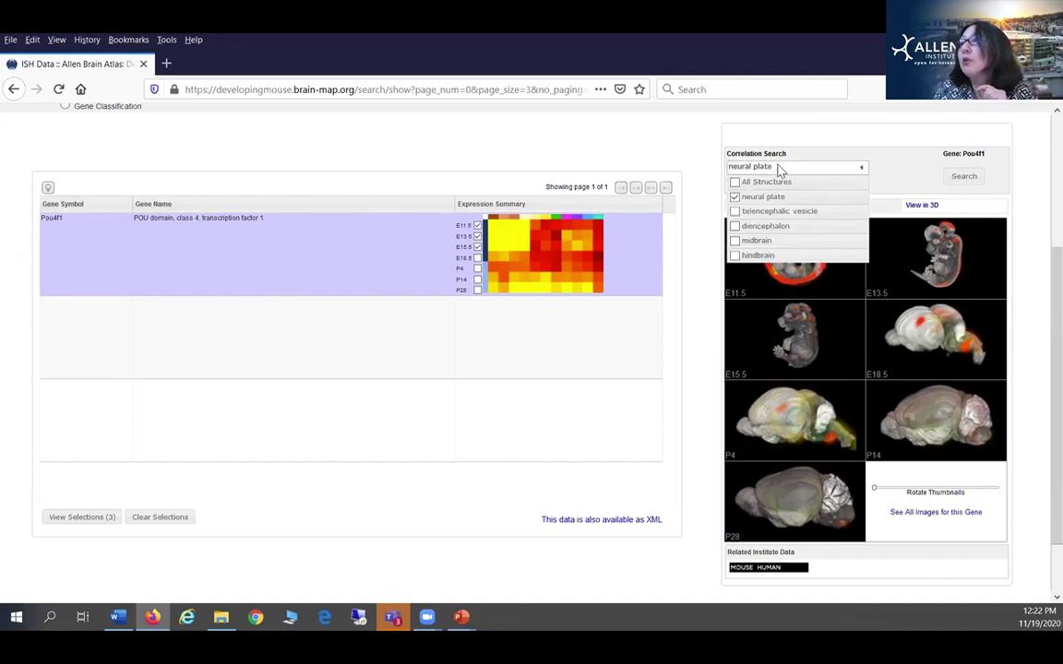
click(747, 199)
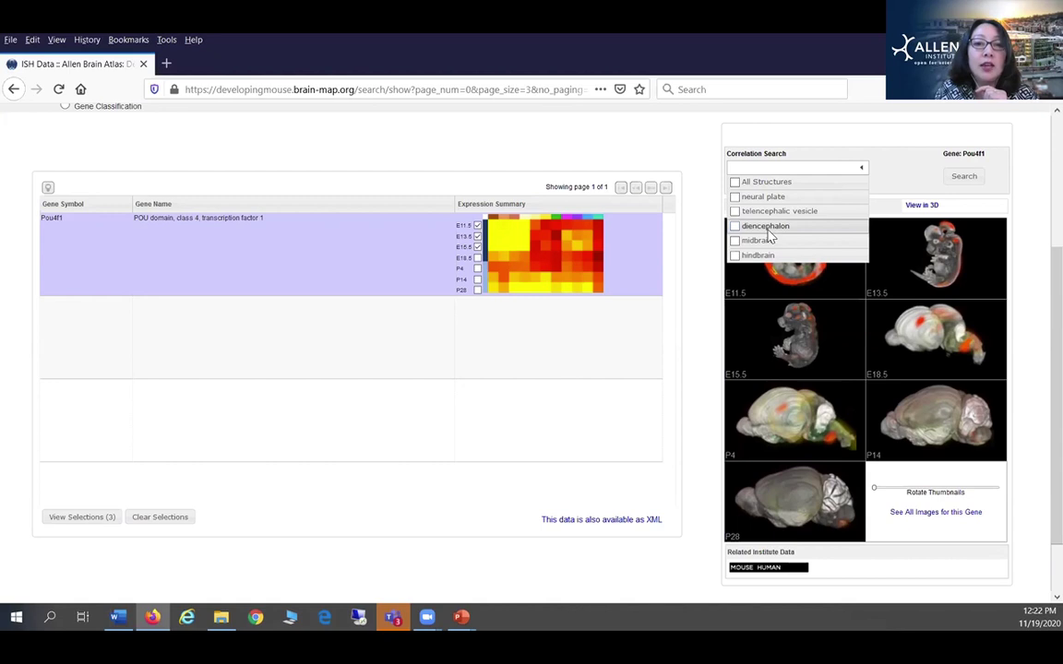
click(768, 231)
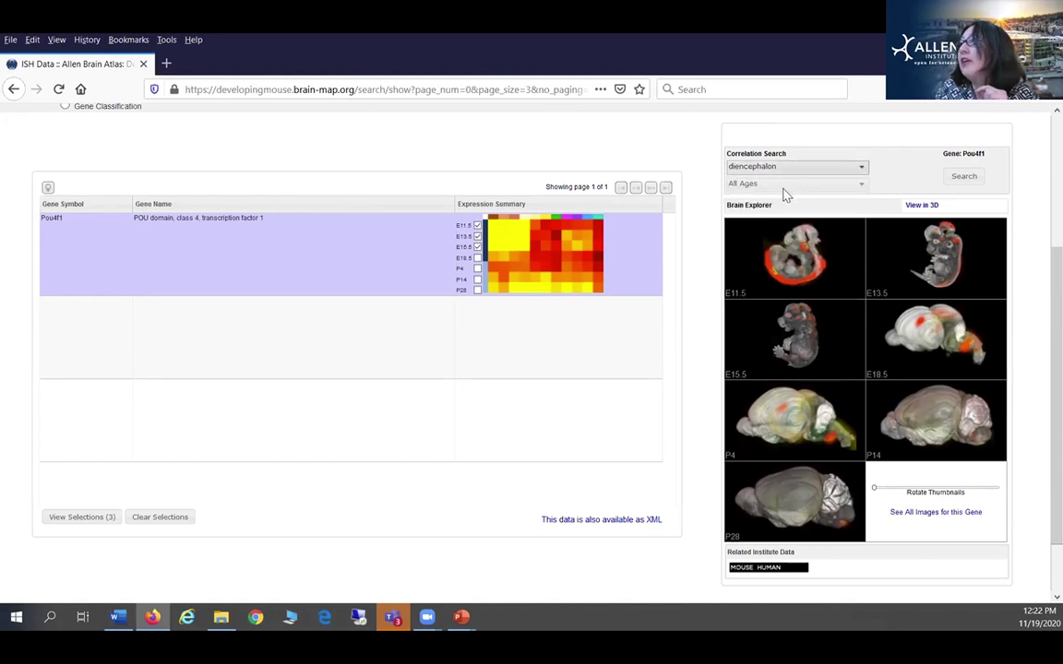
click(782, 185)
click(749, 202)
click(749, 243)
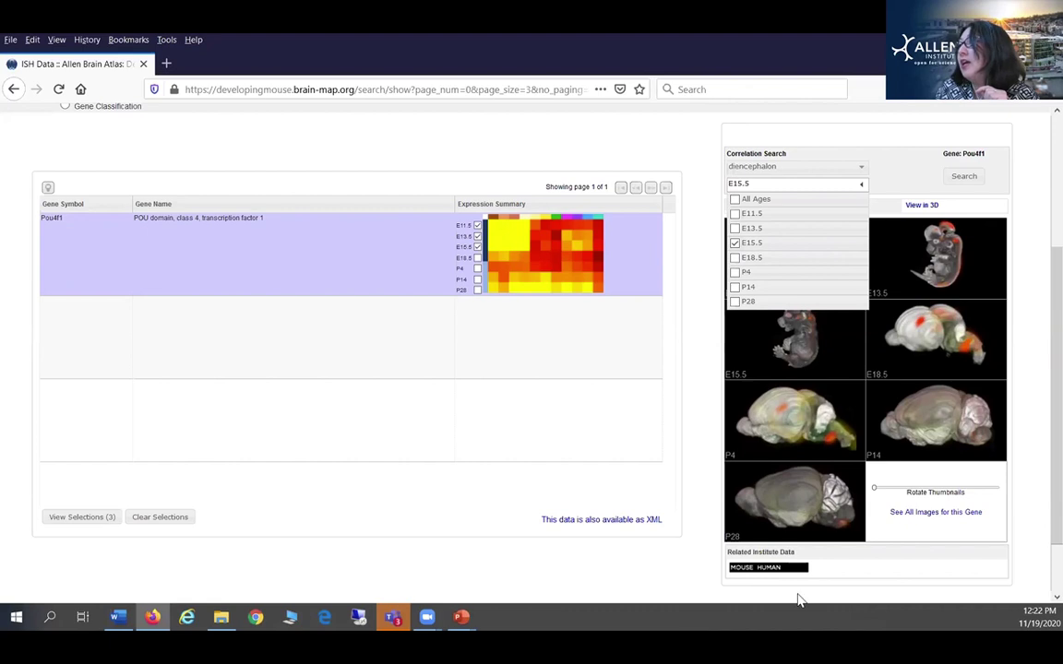
click(966, 177)
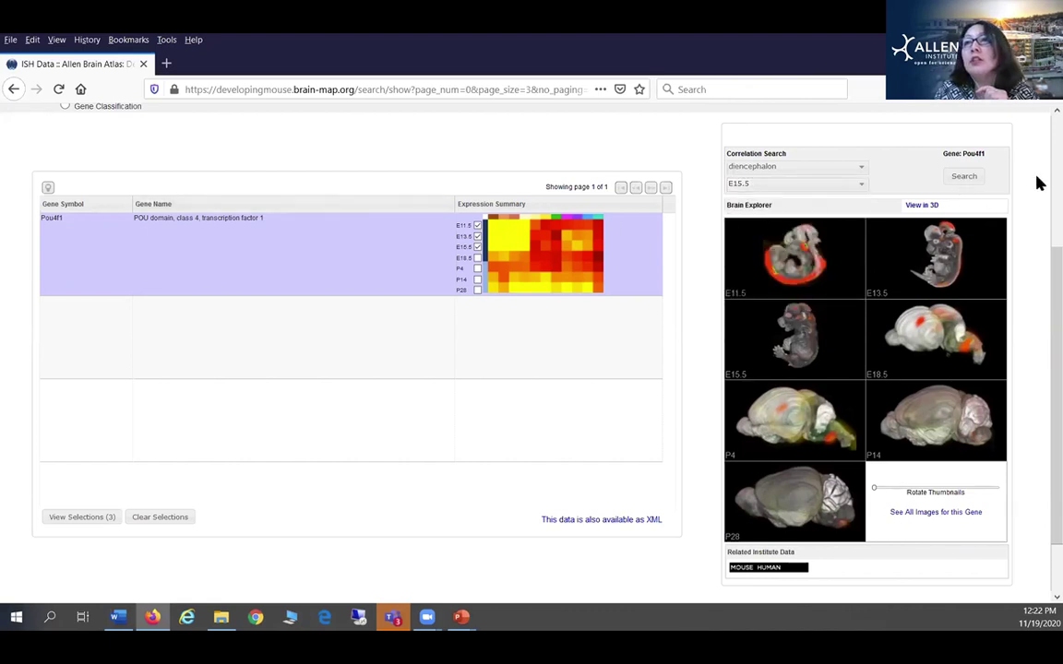
click(964, 178)
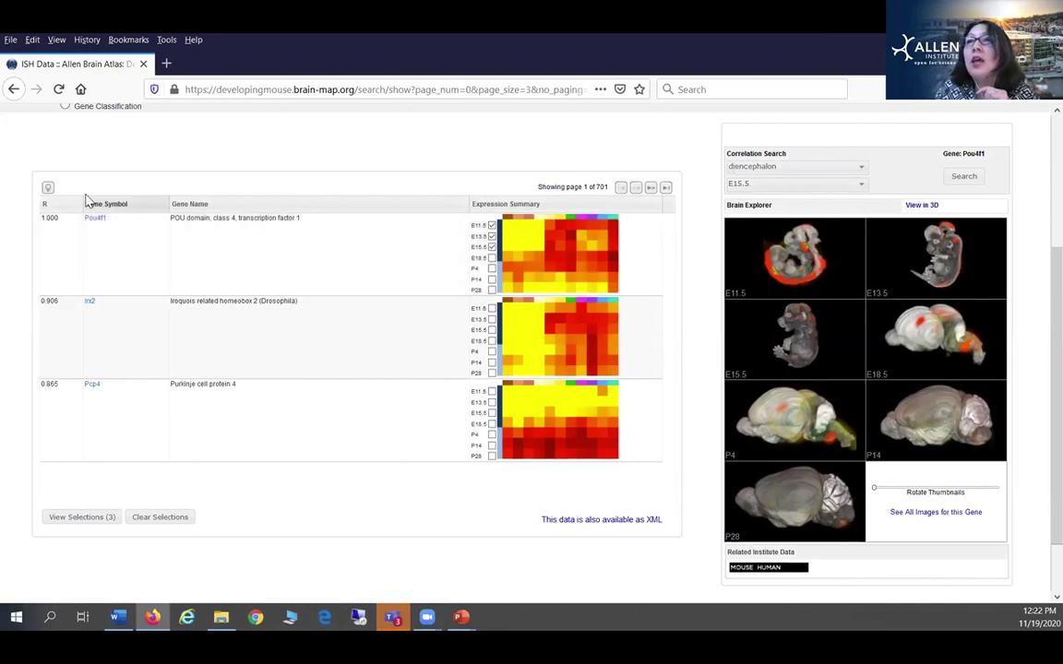
Show 25 genes per page and compare the expression summaries of the genes correlated with Pou4f1.
click(48, 188)
click(99, 188)
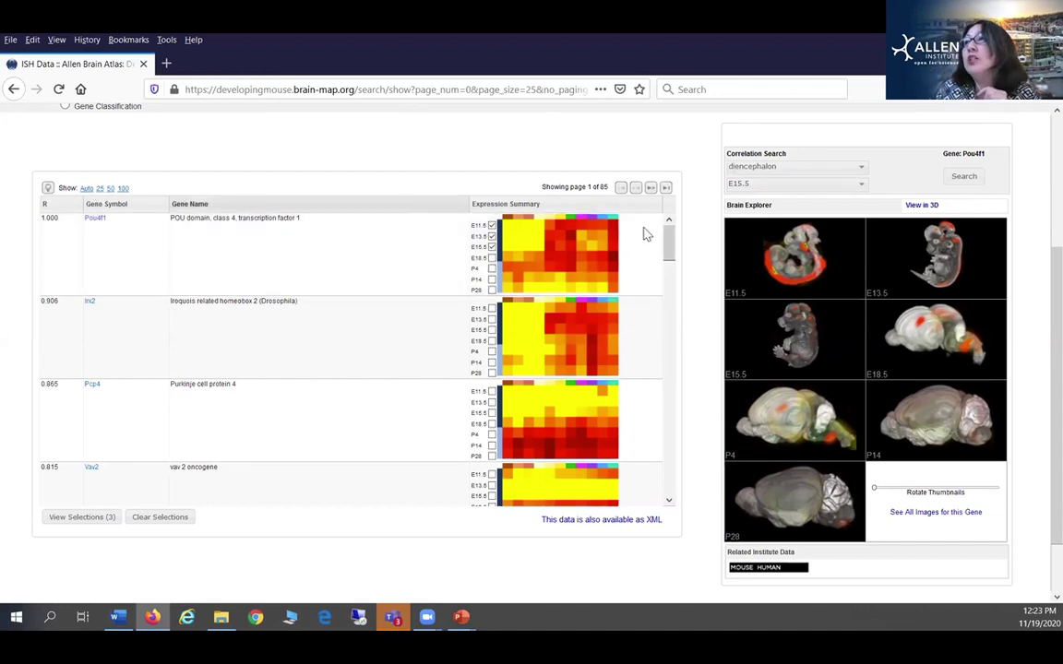
mouse_move(669, 240)
mouse_down()
mouse_move(664, 466)
mouse_move(651, 235)
mouse_up()
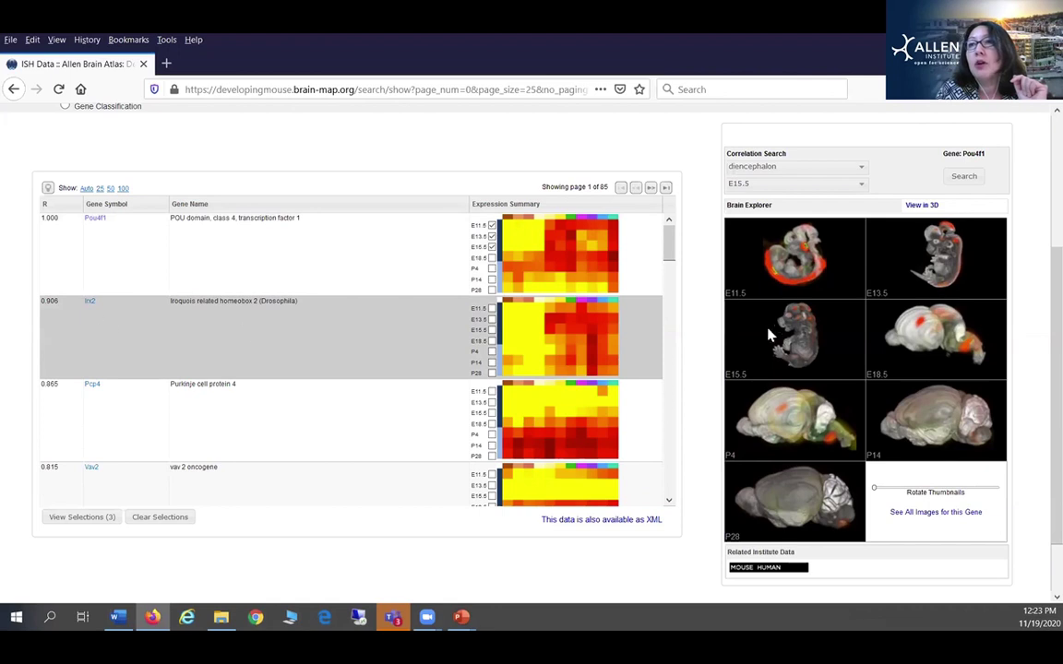
drag(669, 249, 672, 304)
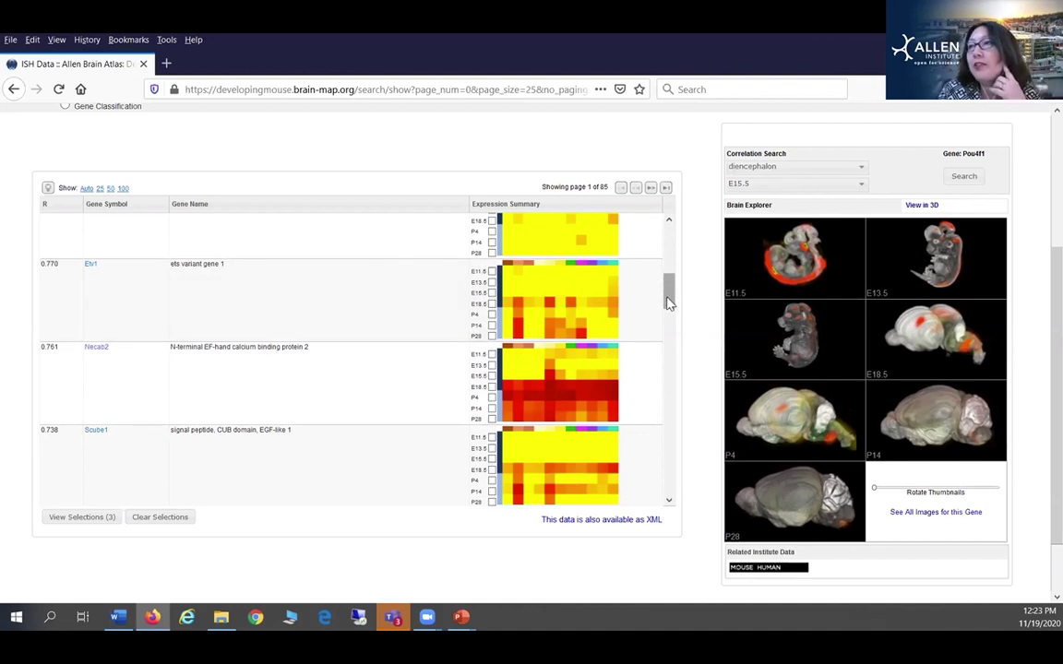
drag(667, 305, 676, 244)
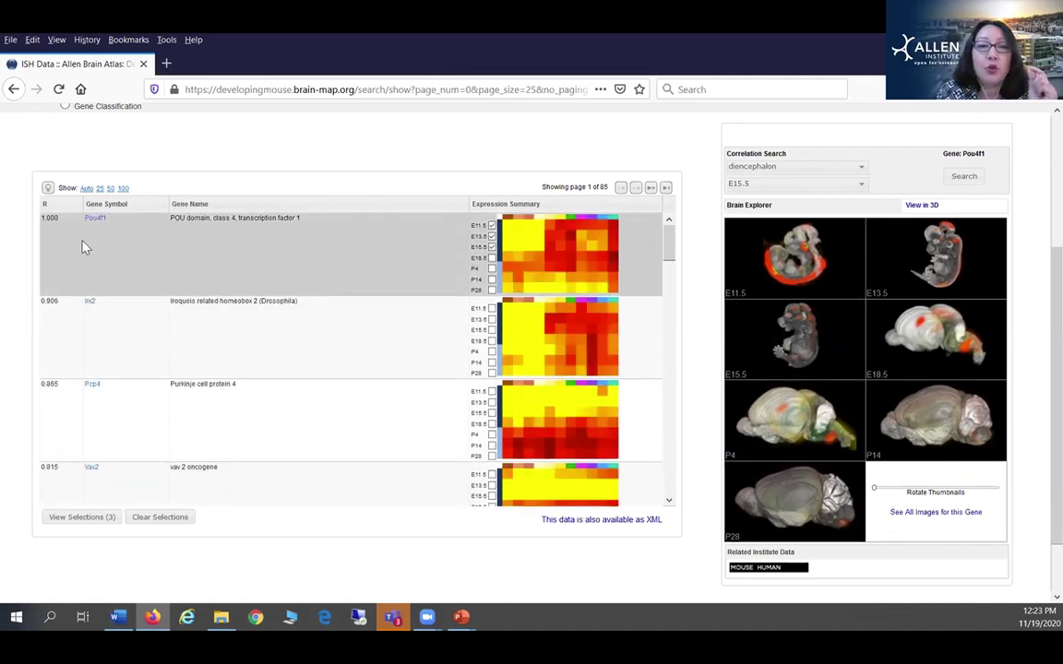
drag(666, 244, 672, 288)
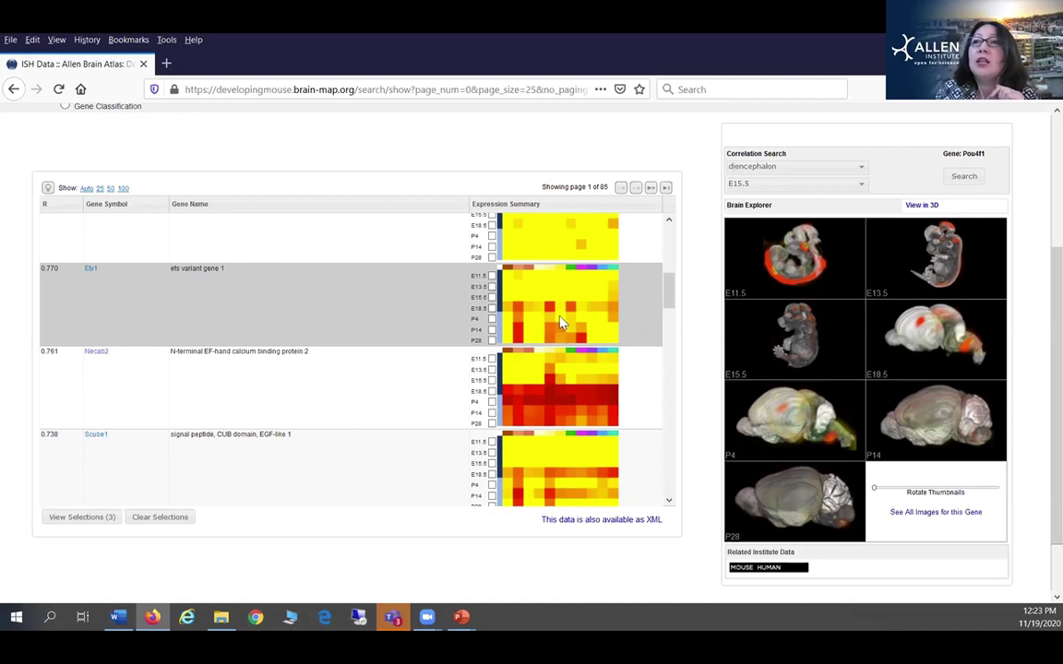
drag(671, 304, 671, 226)
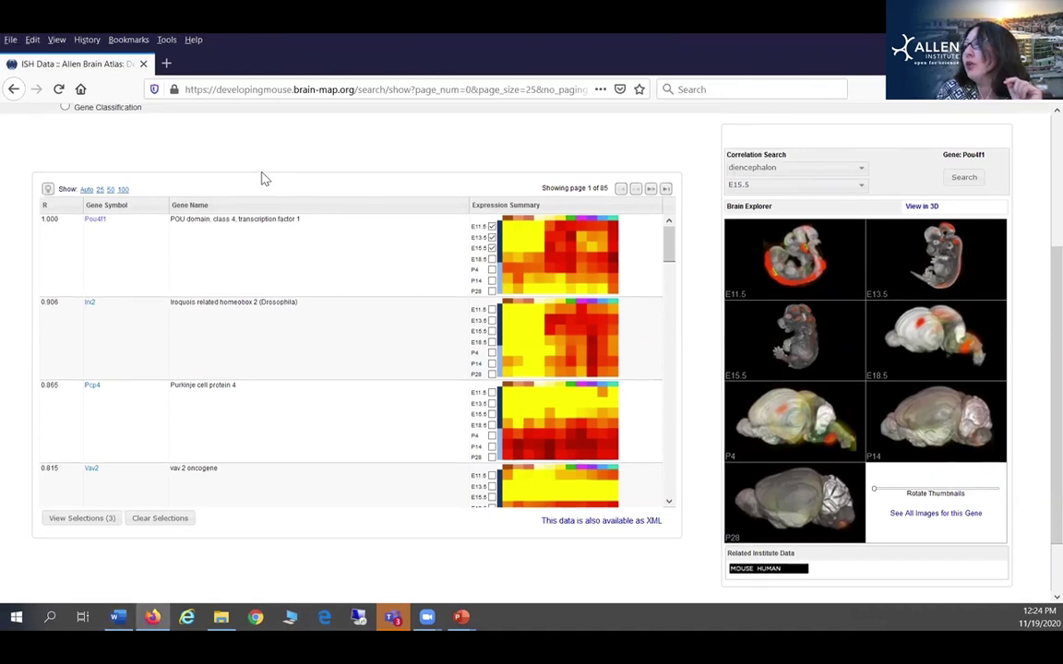
Run a gene search for wnt3a and select the Wnt3a result.
scroll(263, 178, up, 3)
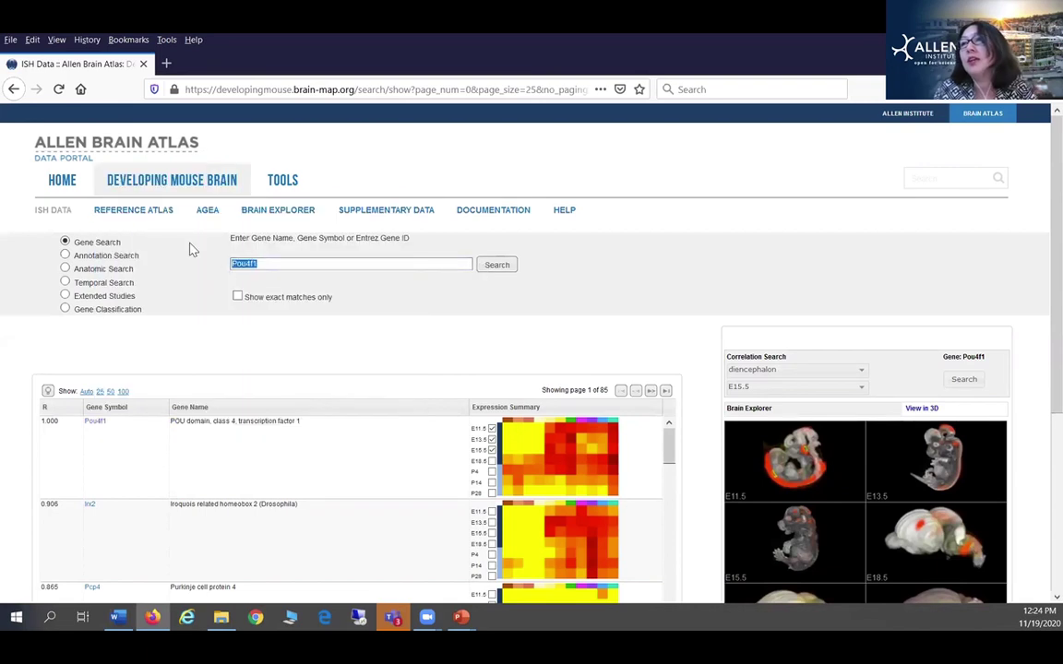
text(wnt3a)
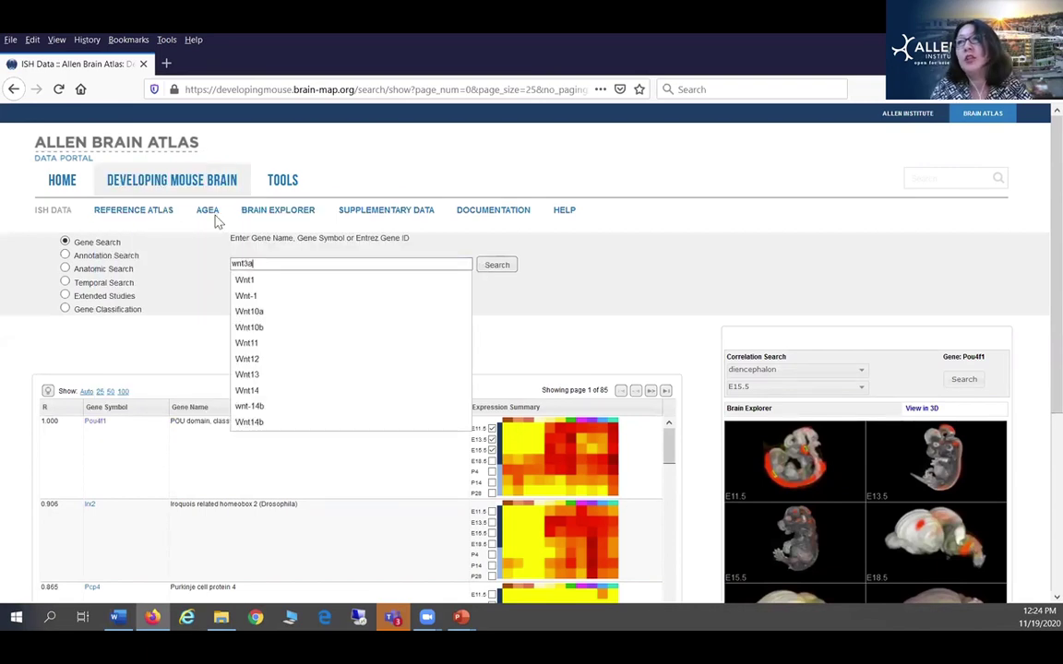
key(Return)
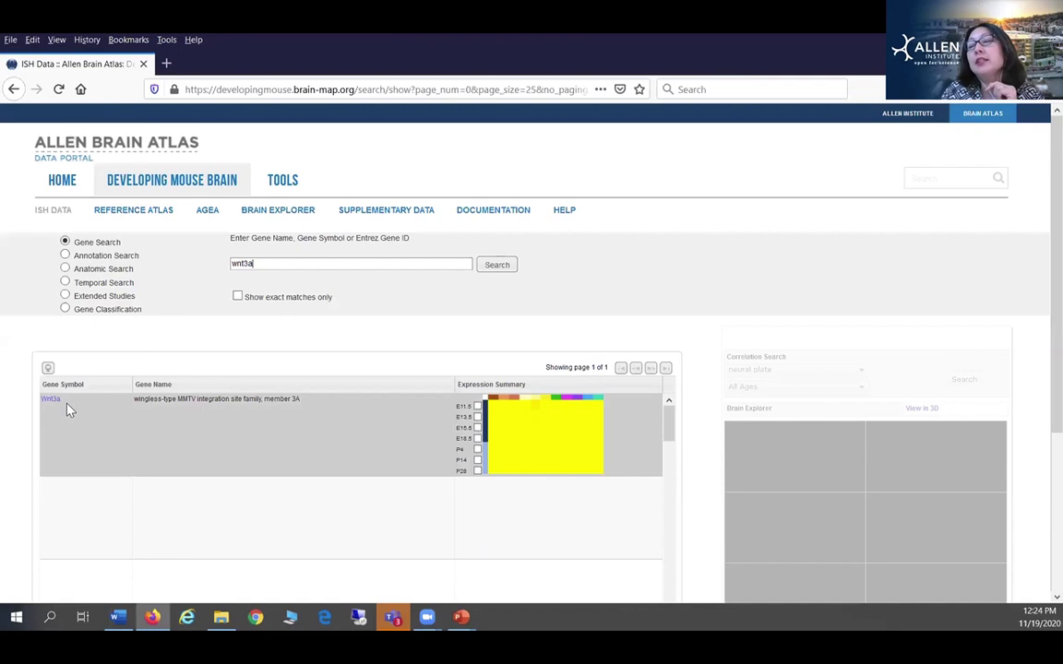
click(242, 442)
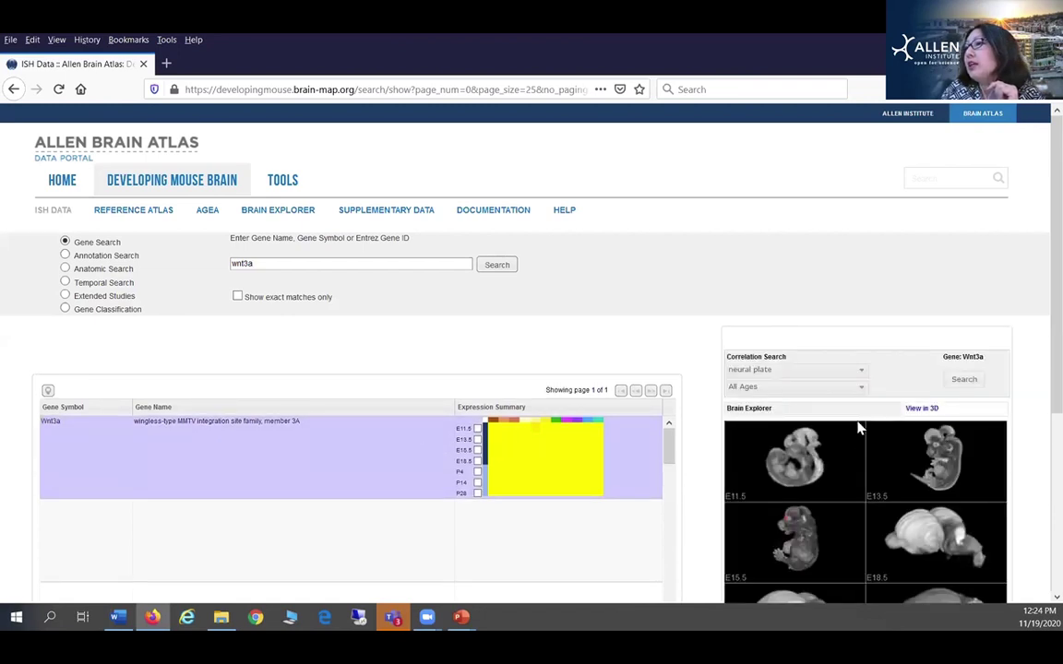
Rotate the Wnt3a Brain Explorer thumbnails to an angled front view.
scroll(1036, 425, down, 3)
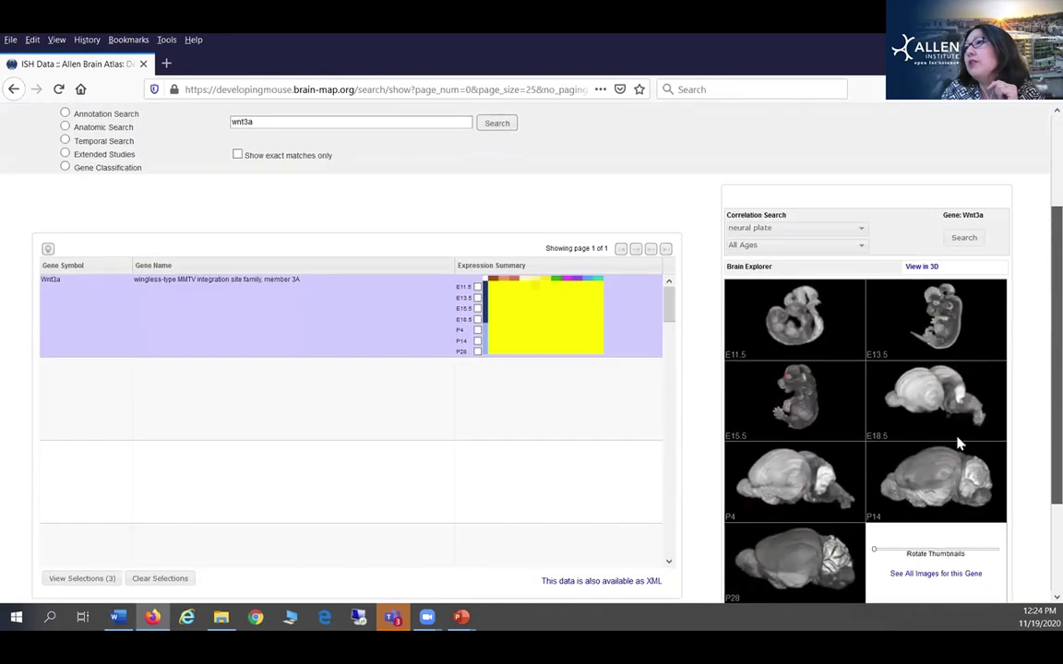
drag(879, 557, 900, 559)
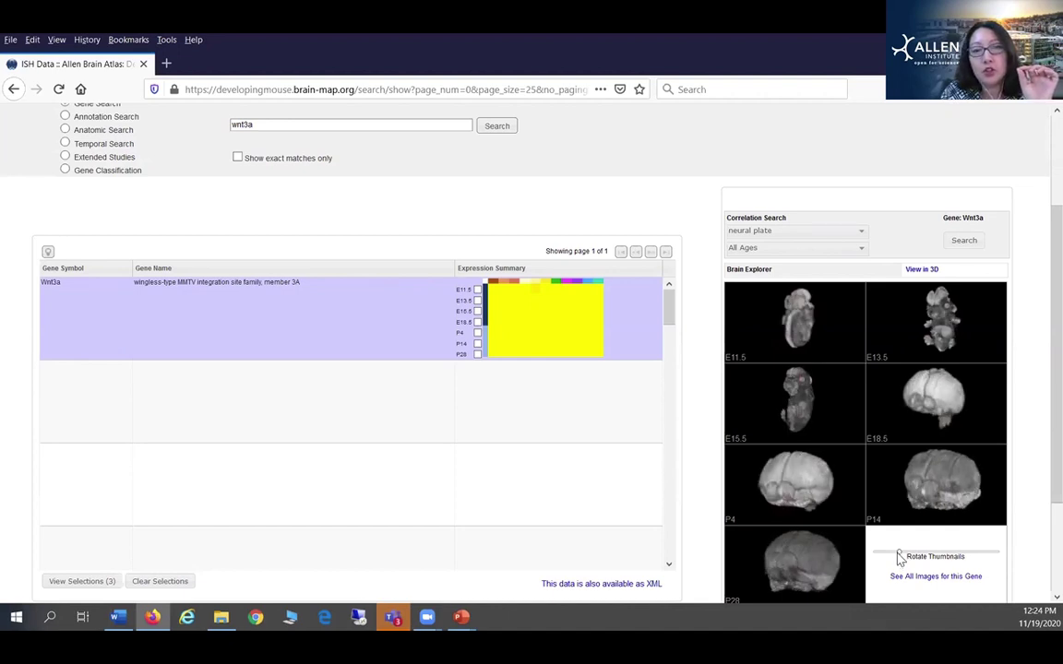
drag(900, 558, 895, 558)
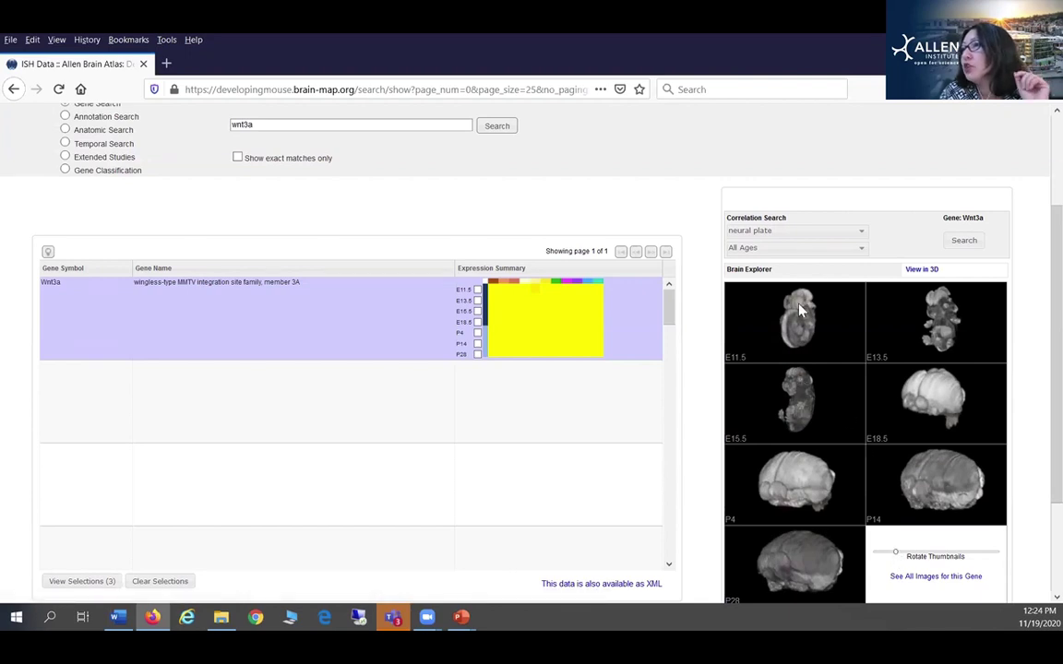
Run a correlation search for Wnt3a in the telencephalic vesicle at age E13.5.
scroll(1037, 480, up, 1)
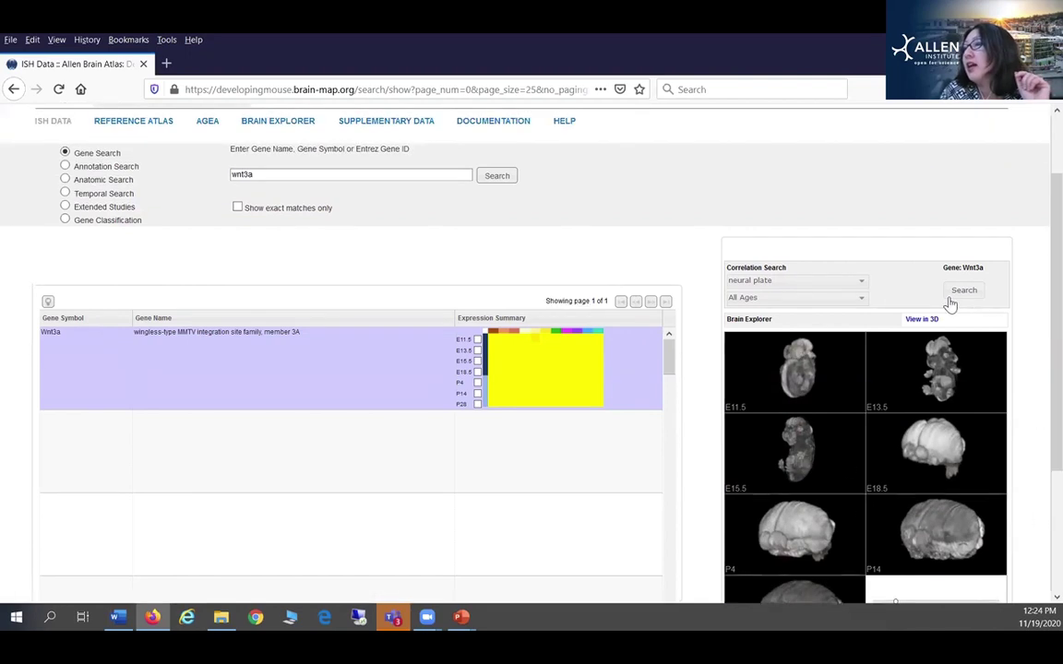
click(840, 288)
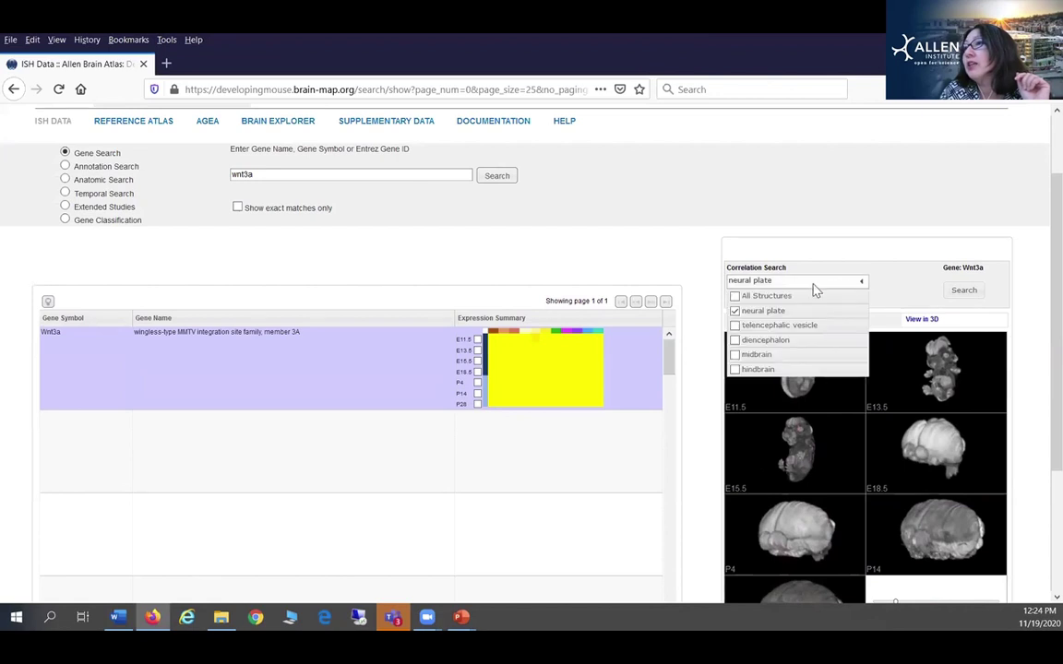
click(758, 324)
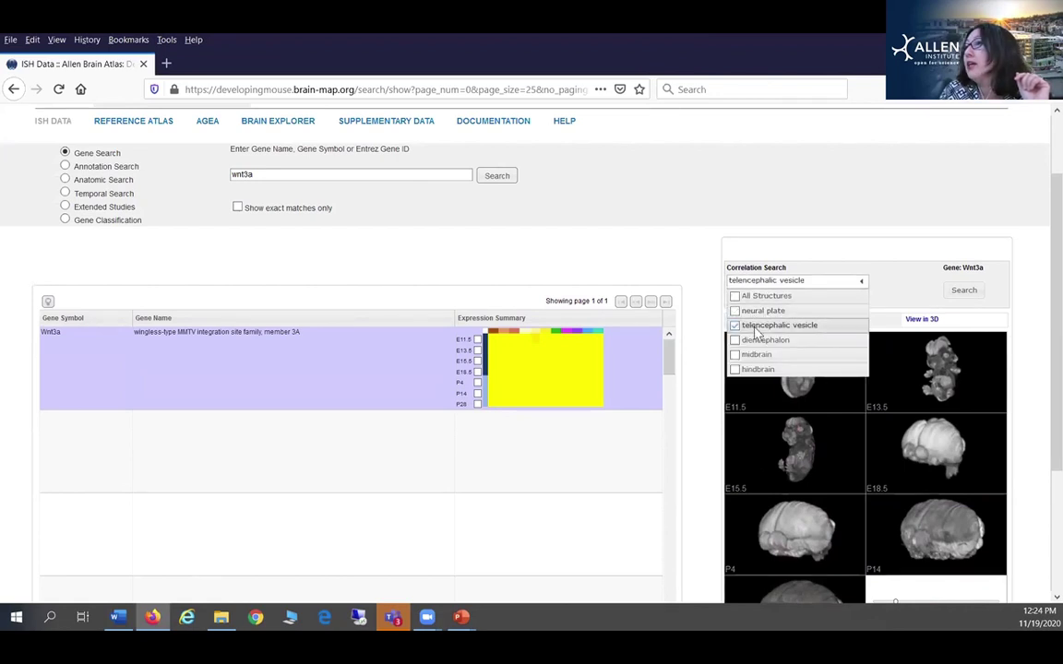
click(794, 300)
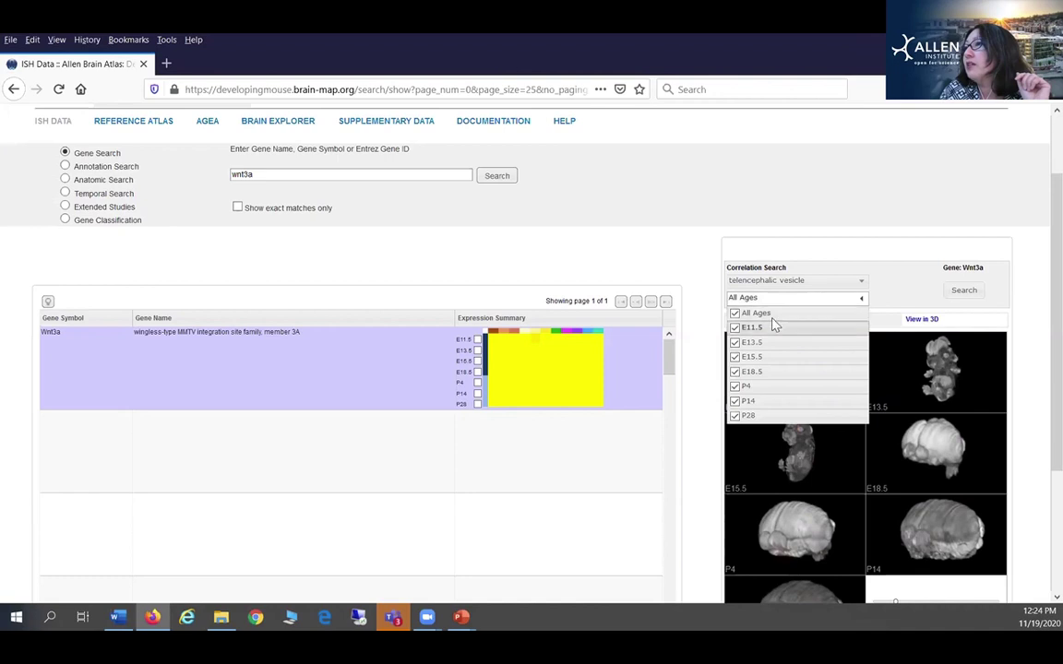
click(754, 313)
click(751, 342)
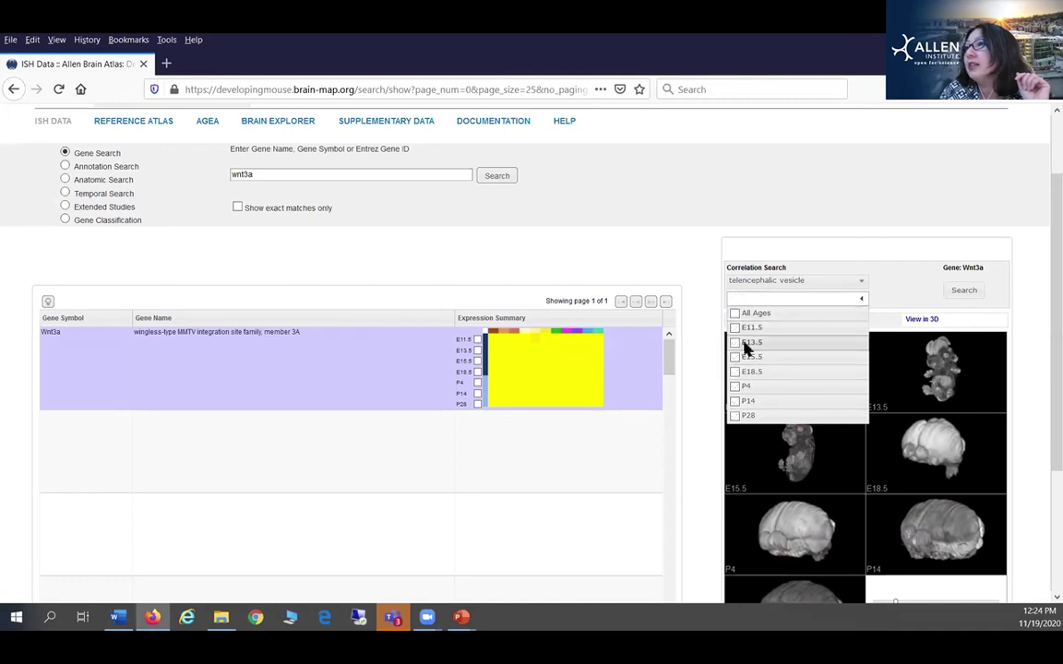
click(963, 290)
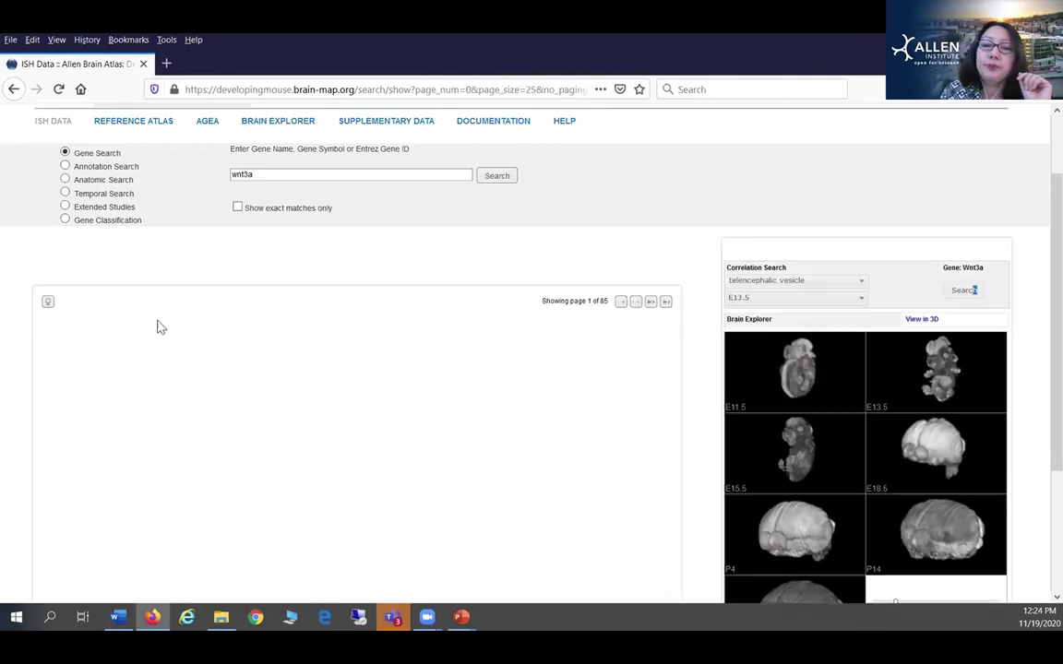
Examine the correlation values and expression summaries of the genes correlated with Wnt3a.
scroll(364, 364, down, 2)
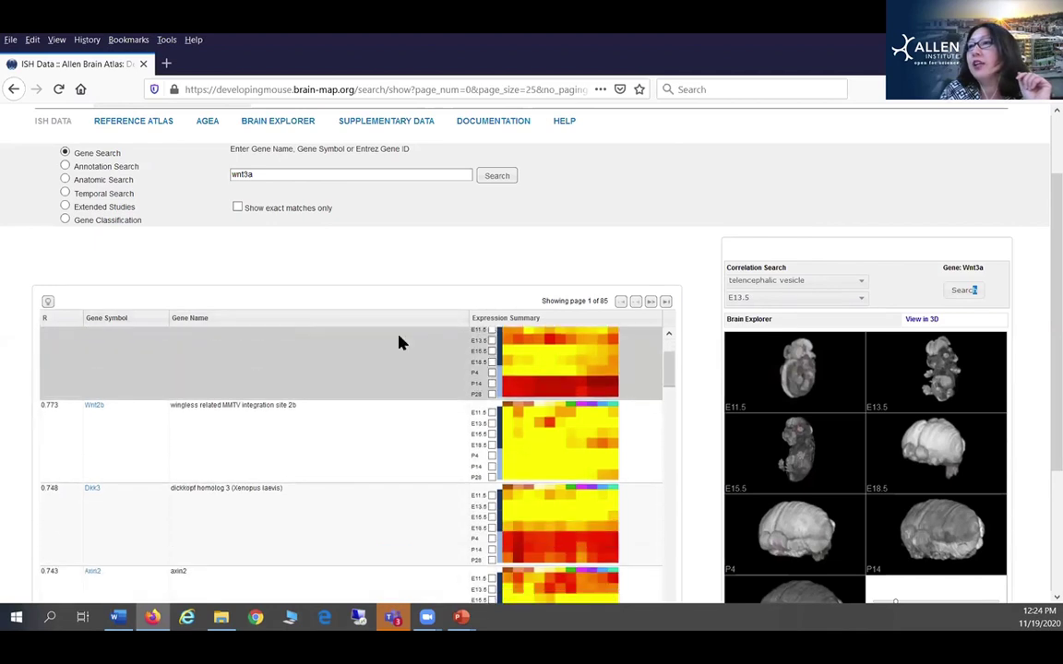
scroll(398, 335, up, 1)
scroll(1035, 263, up, 2)
scroll(1037, 268, down, 3)
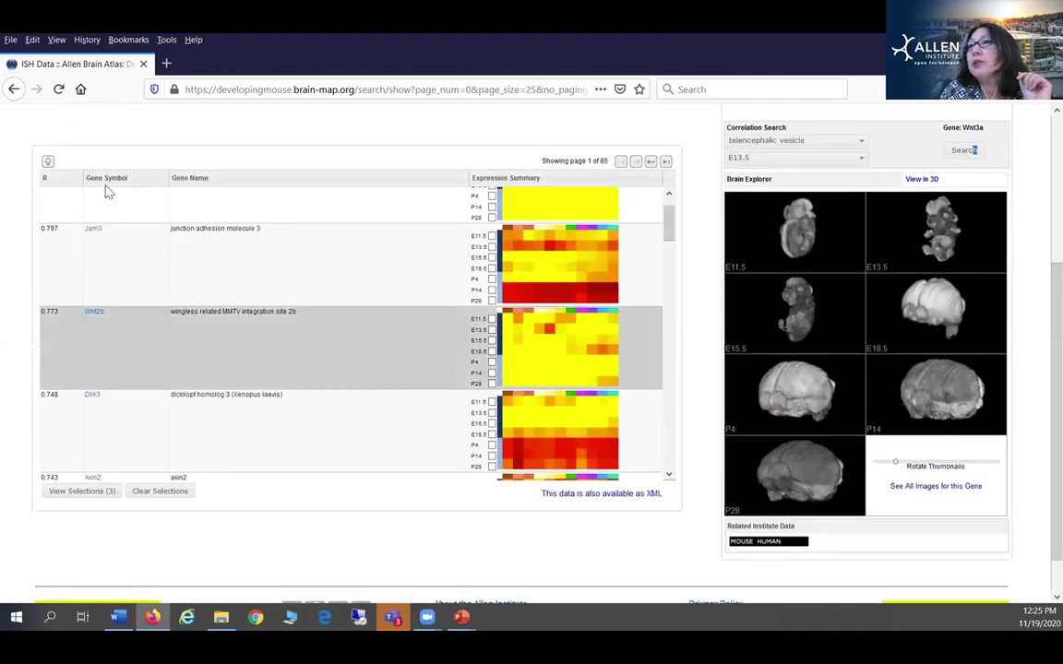
scroll(609, 231, up, 2)
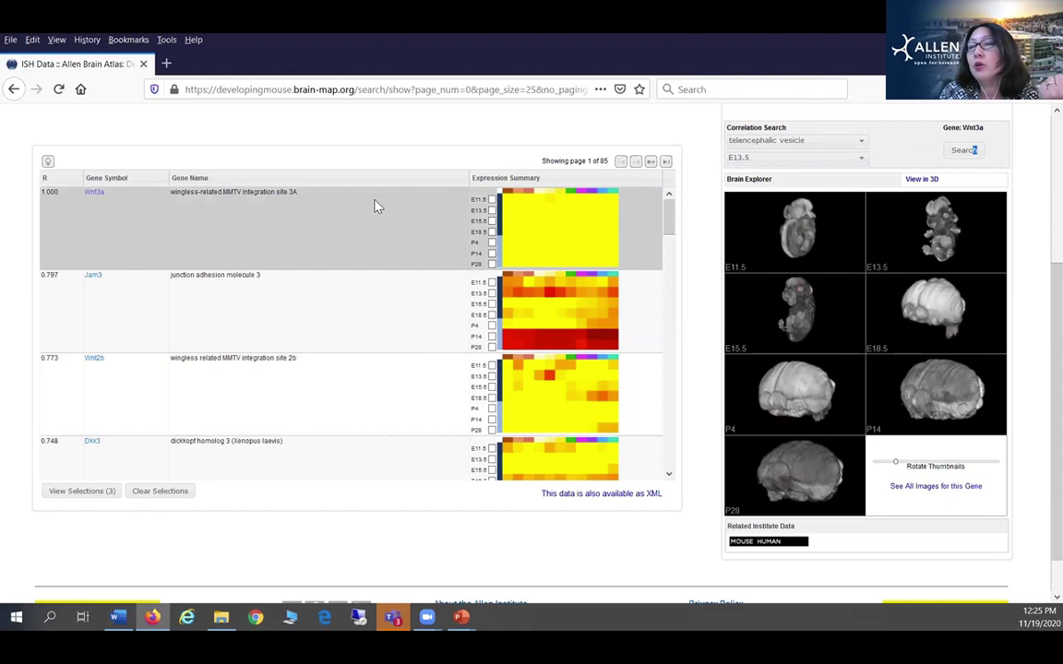
drag(668, 220, 664, 248)
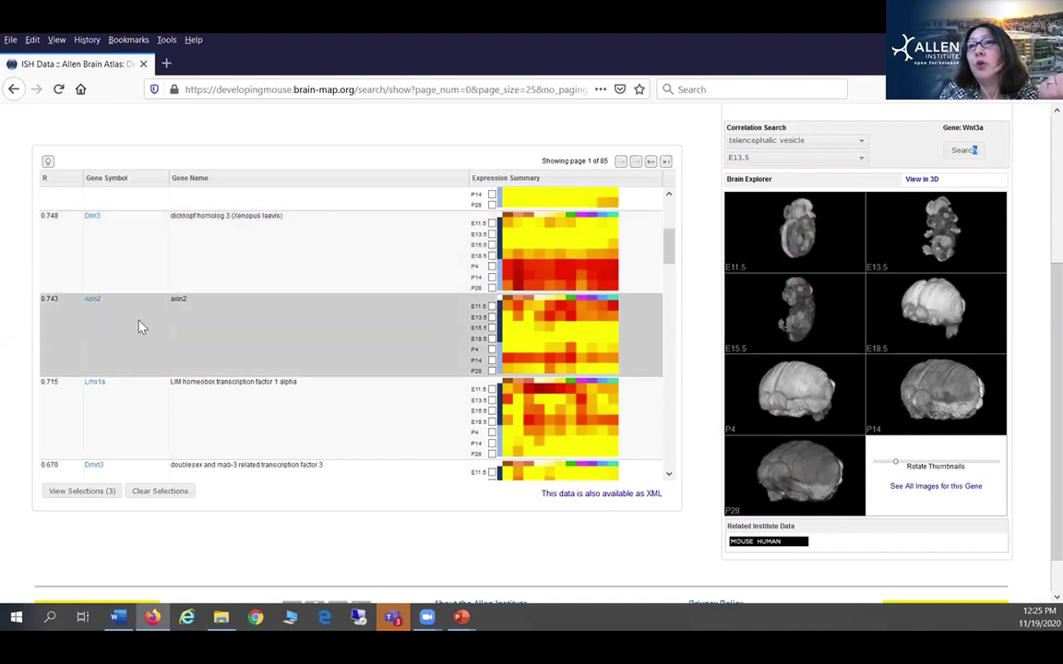
drag(666, 245, 671, 197)
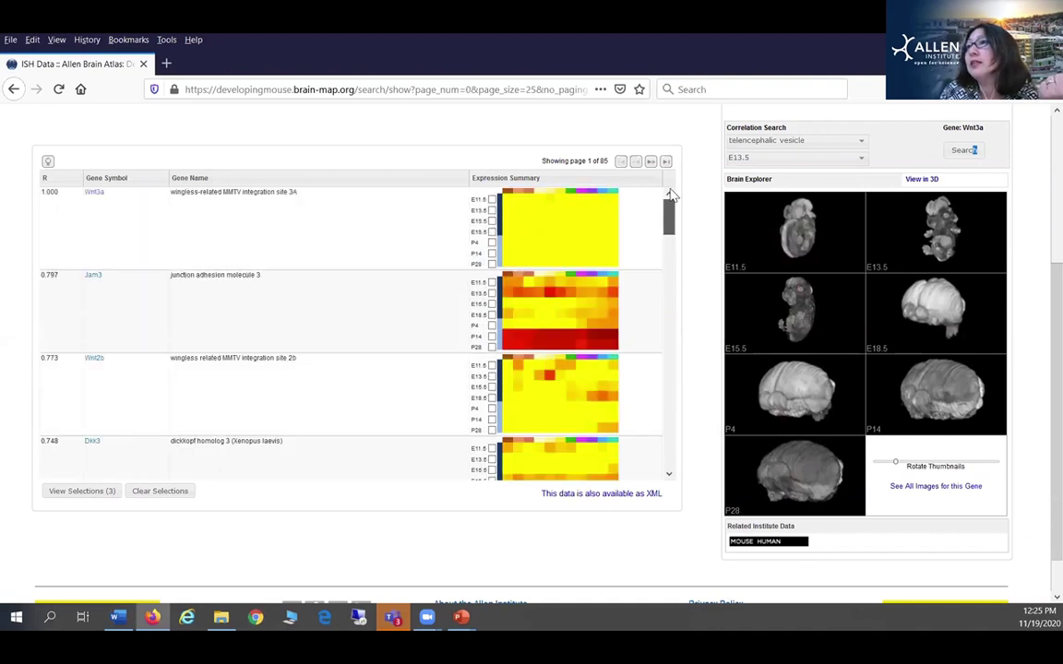
Open the AGEA correlation viewer for the developing mouse brain and bring the seed and map panels into view.
scroll(698, 187, up, 3)
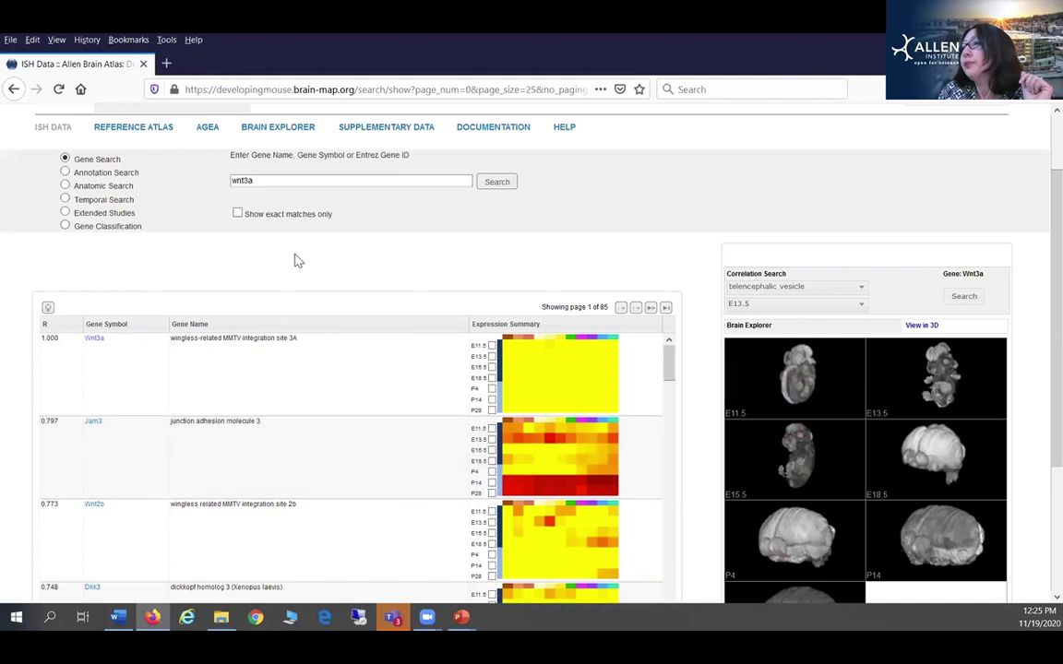
scroll(300, 258, up, 2)
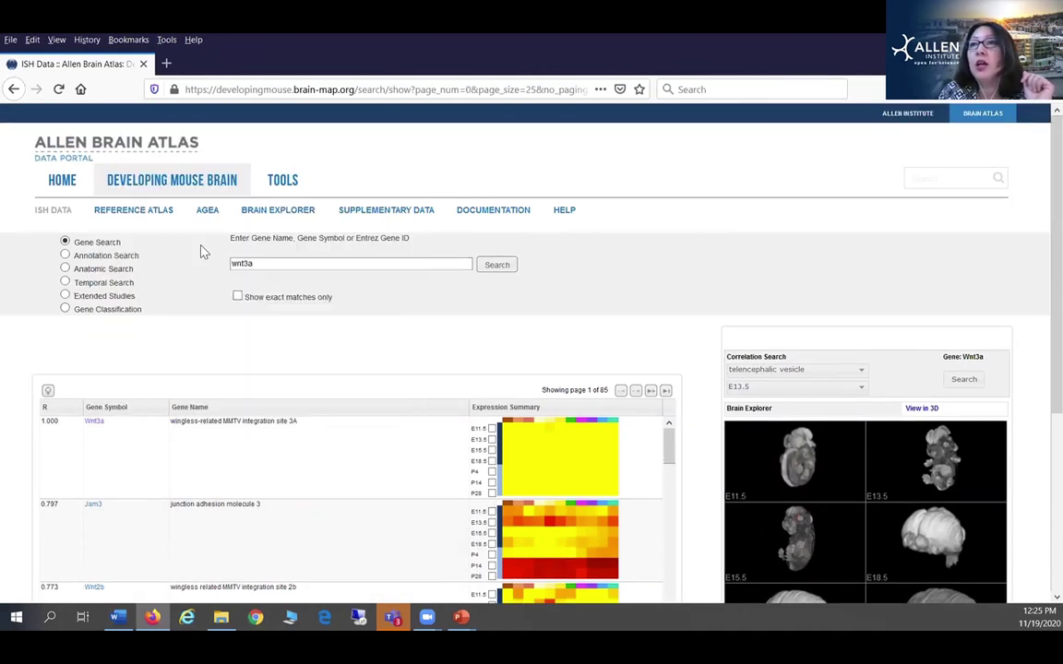
click(209, 213)
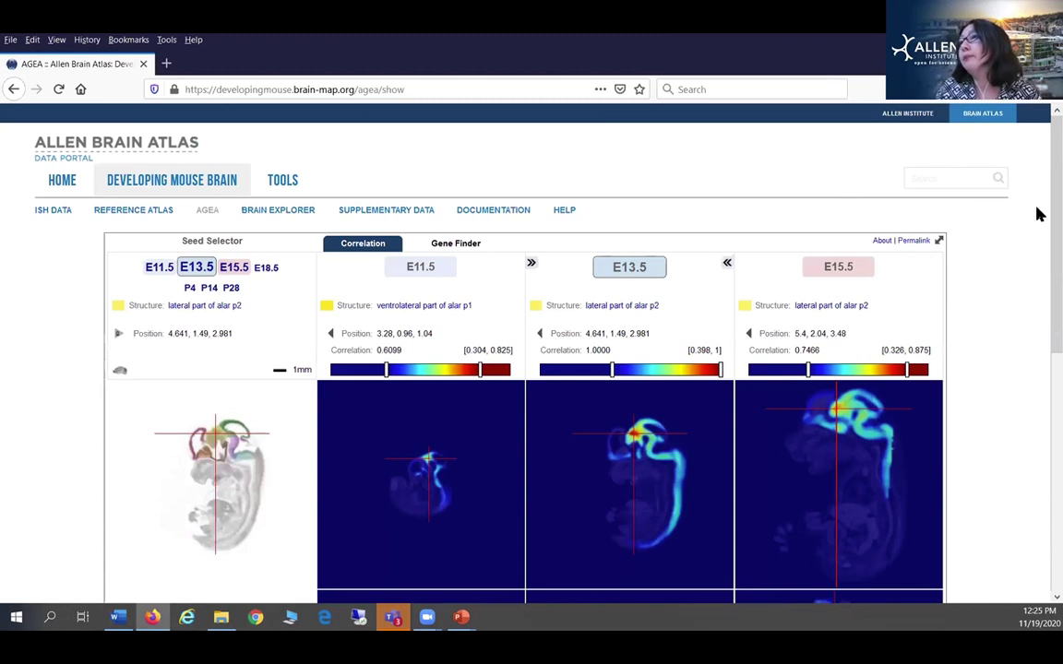
scroll(1040, 249, down, 1)
scroll(1037, 254, down, 2)
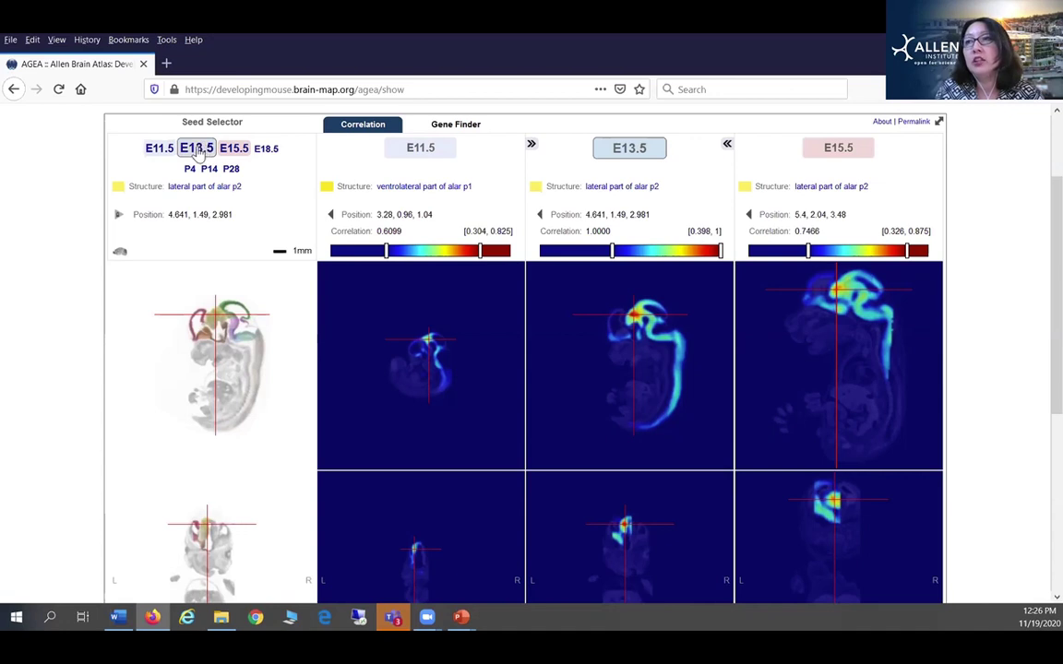
Place the E13.5 seed point in the lateral part of alar p2 and compare the correlation maps across ages.
click(213, 318)
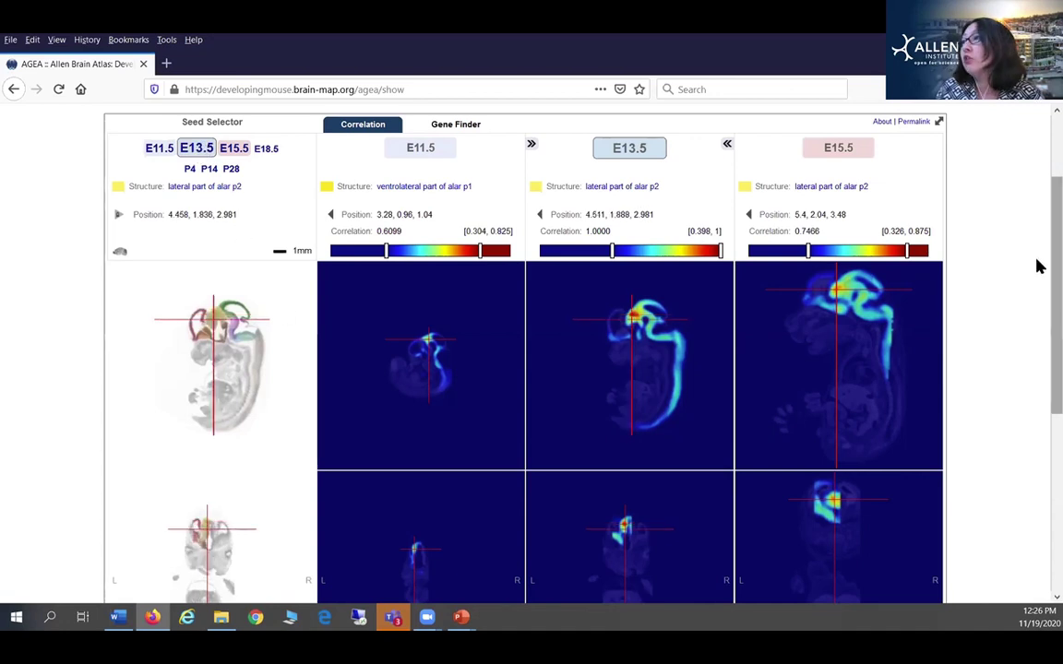
scroll(1037, 443, down, 6)
scroll(1036, 276, up, 5)
scroll(1036, 262, down, 1)
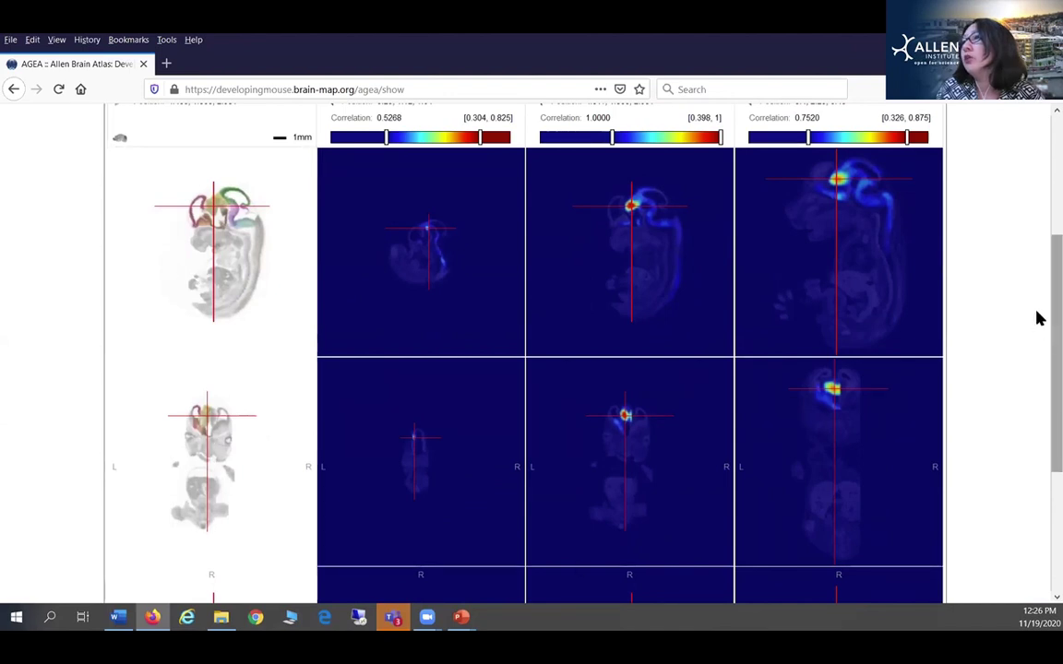
scroll(1037, 319, up, 3)
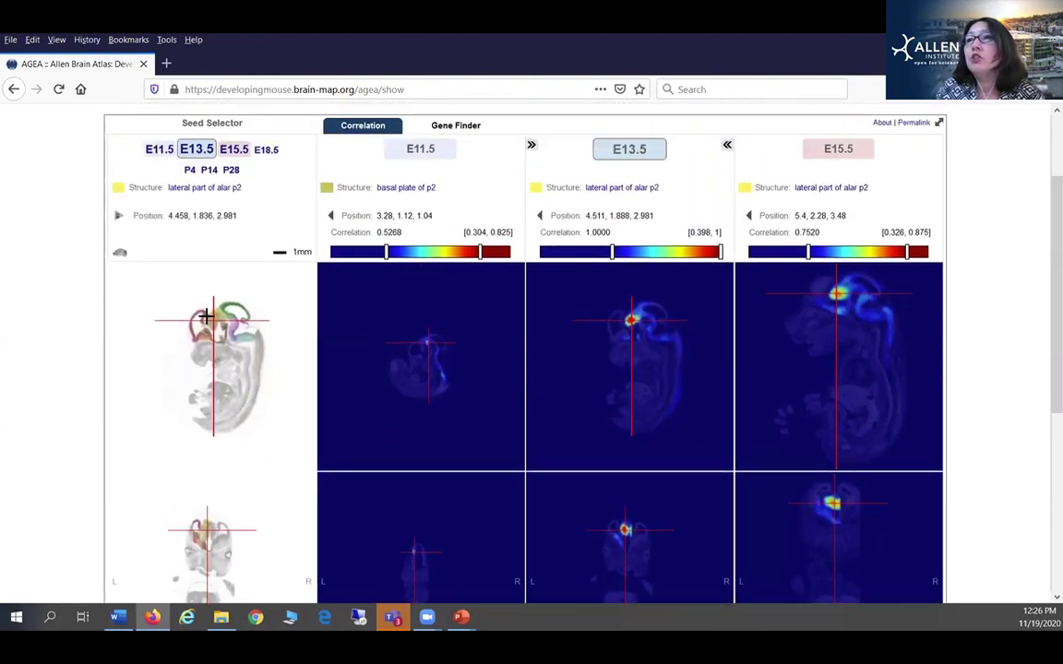
Try E13.5 seed points in the dorsal and lateral parts of alar p2 and dorsolateral m1A, ending in the basal plate of p3.
click(205, 315)
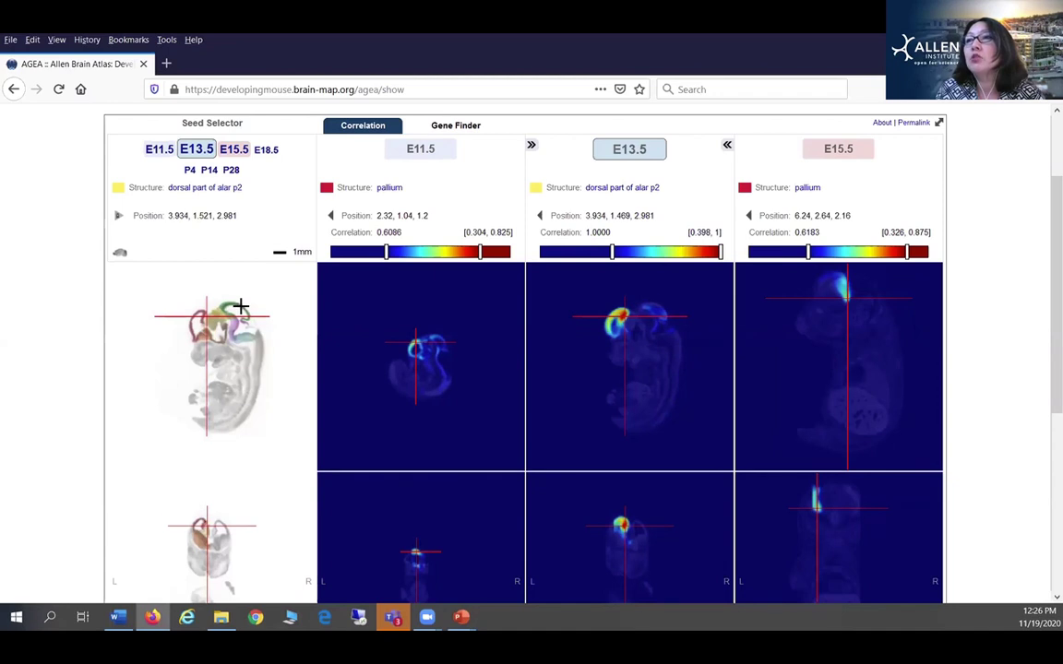
click(240, 306)
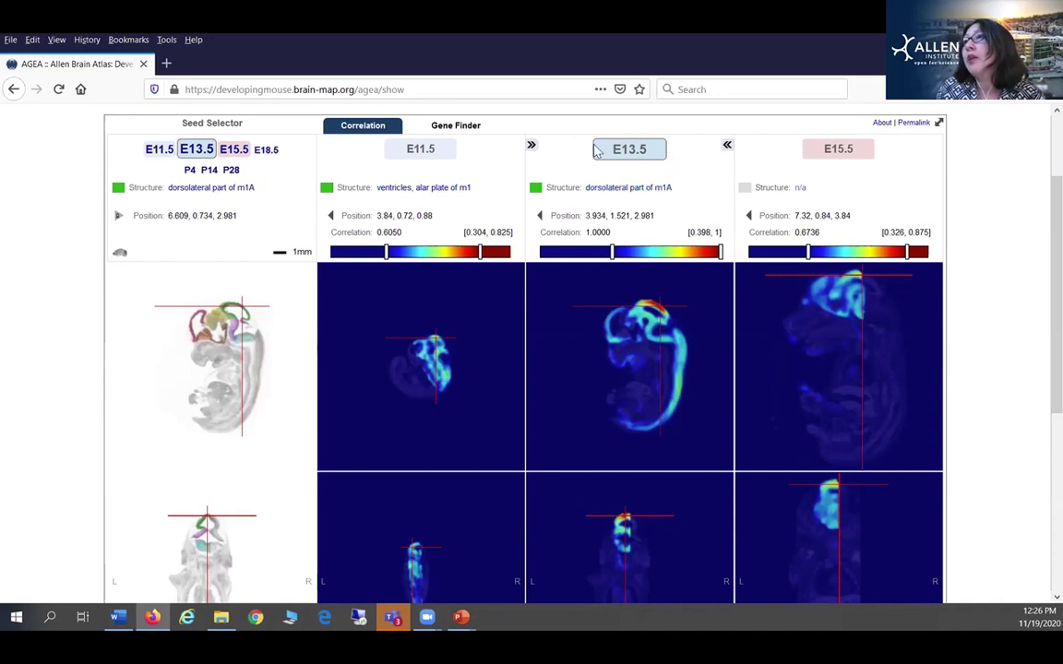
click(210, 319)
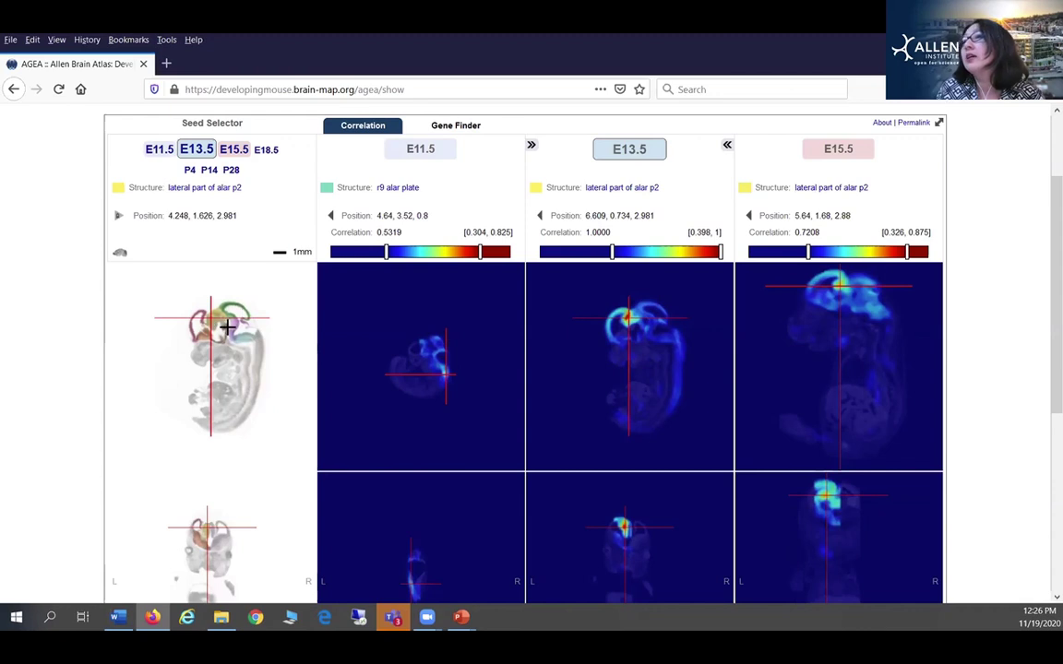
drag(210, 318, 219, 444)
click(211, 322)
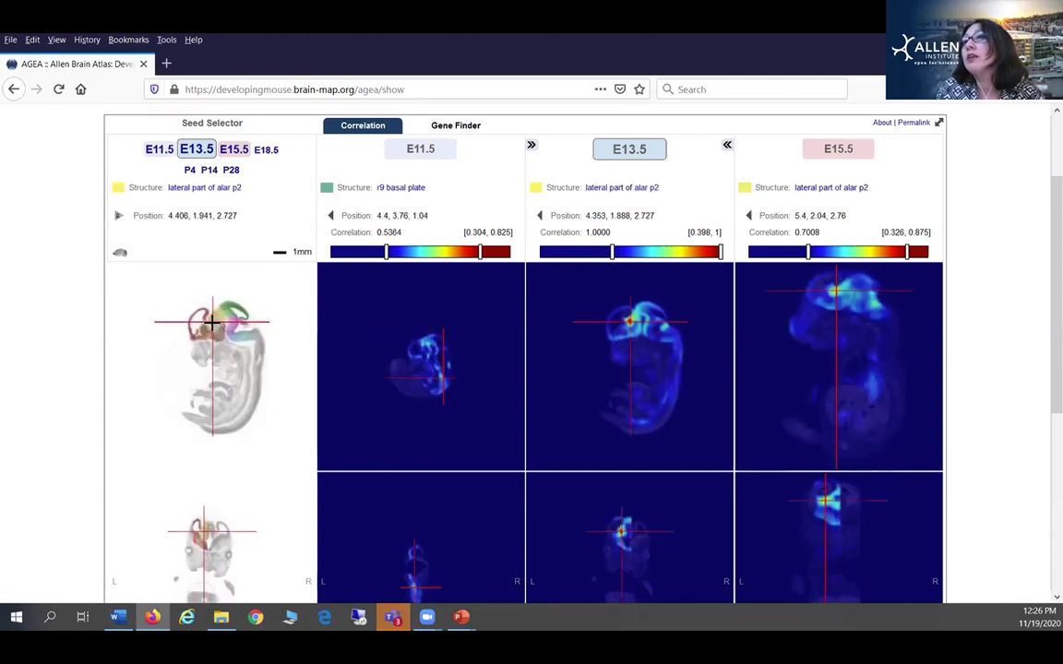
click(210, 320)
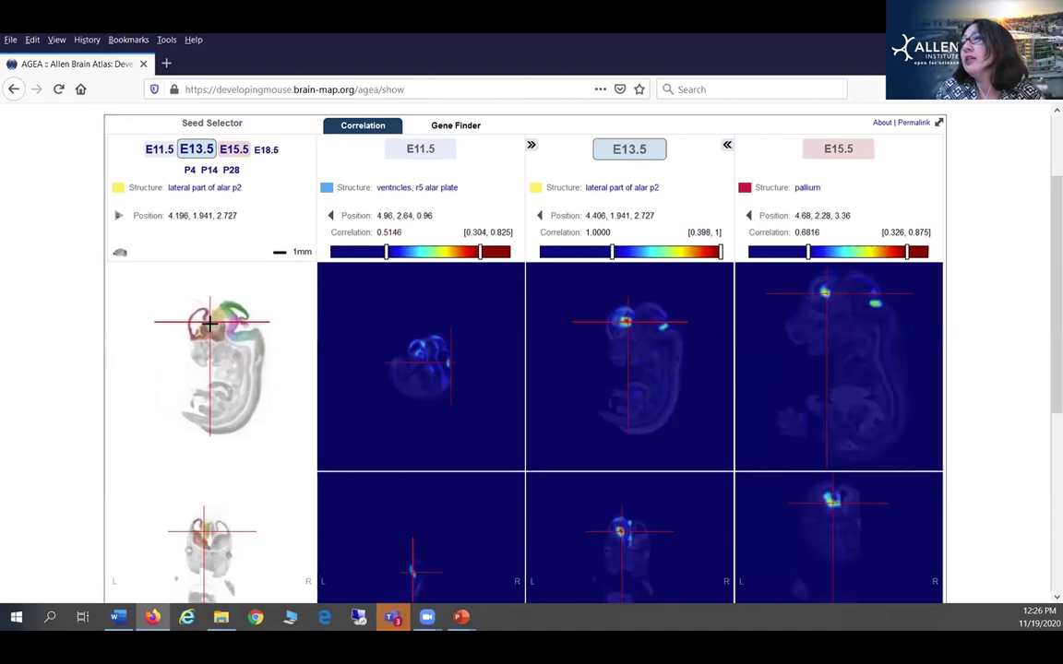
click(215, 322)
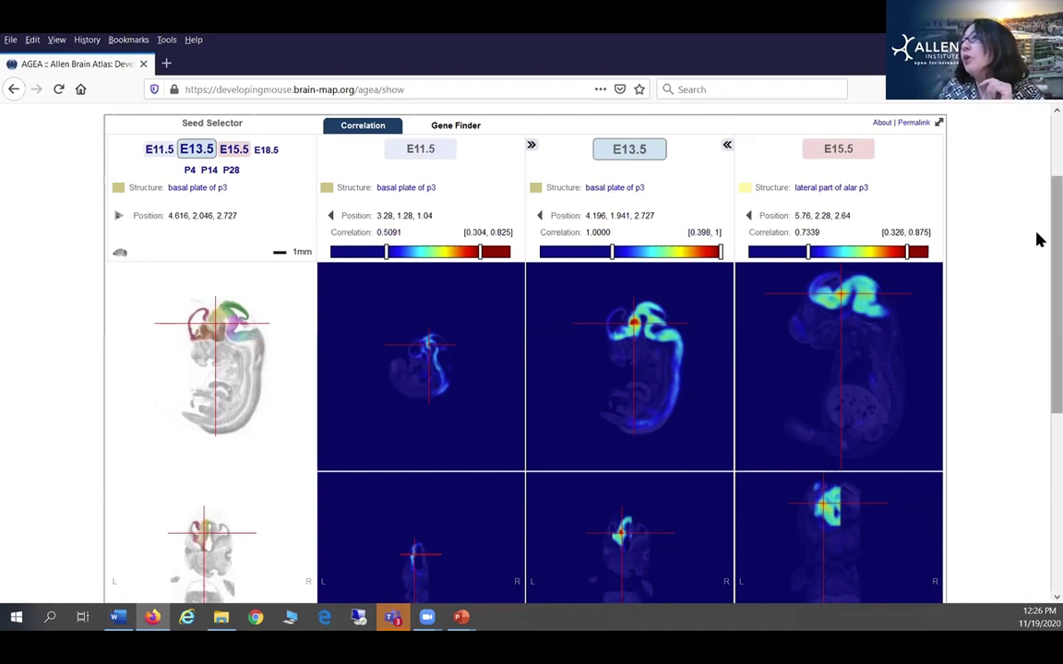
Run the AGEA Gene Finder on the E15.5 map for the basal plate of p3 seed point.
scroll(1036, 237, up, 1)
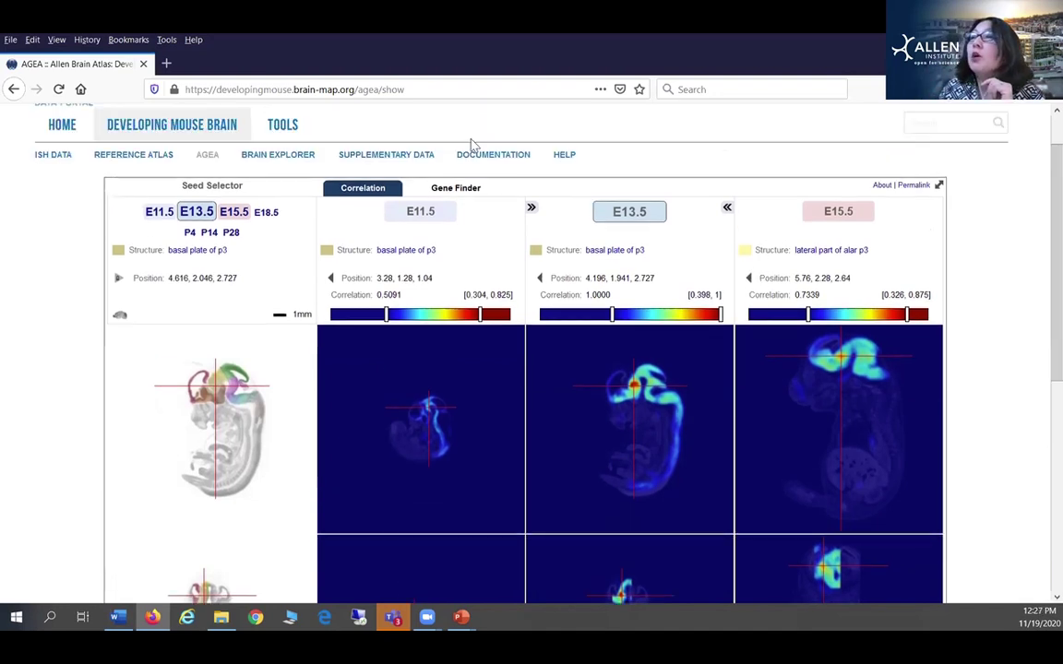
click(459, 192)
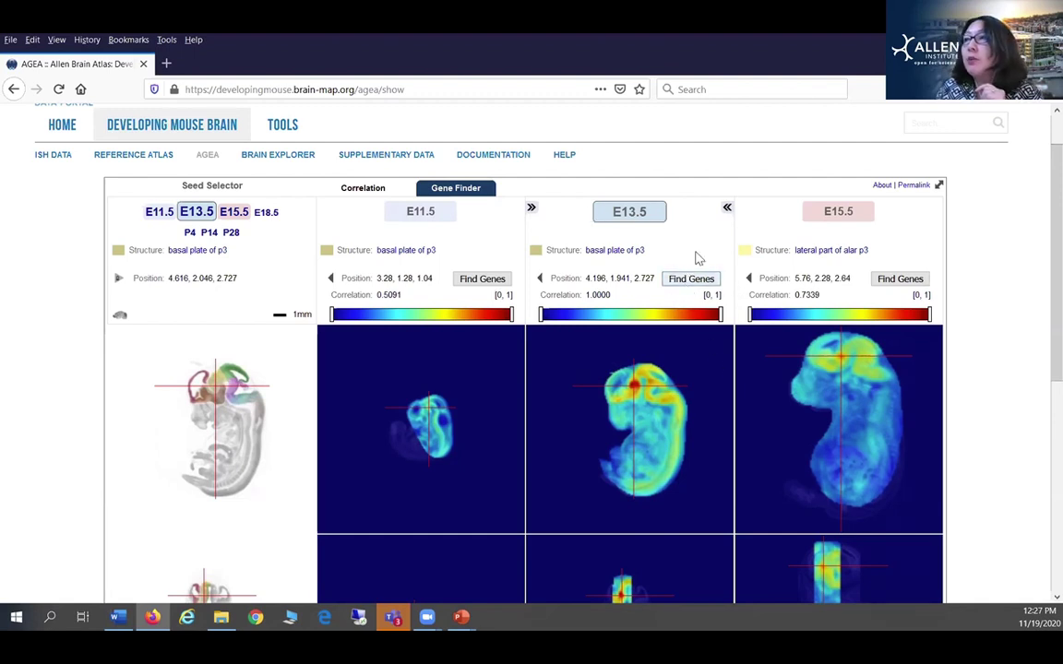
click(900, 280)
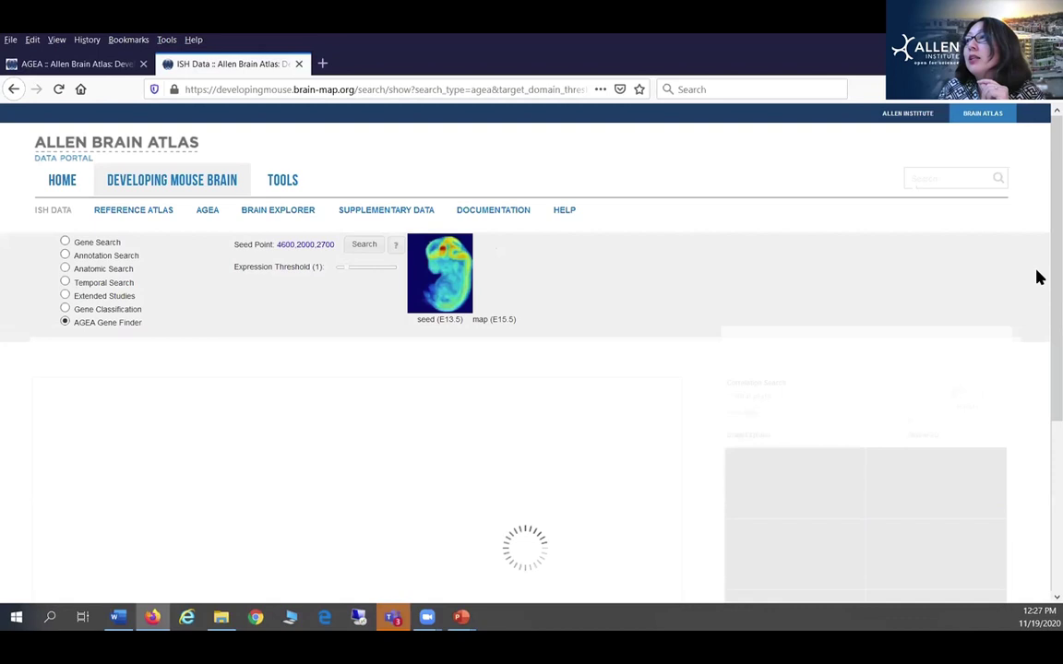
scroll(1036, 277, down, 1)
scroll(1036, 295, down, 2)
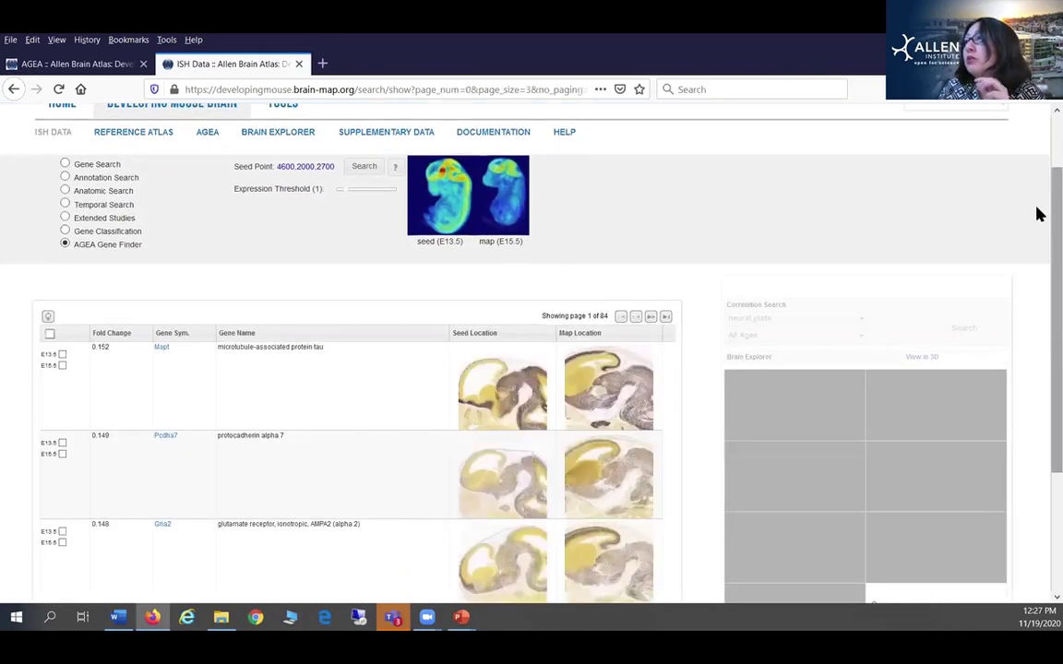
scroll(1036, 274, down, 3)
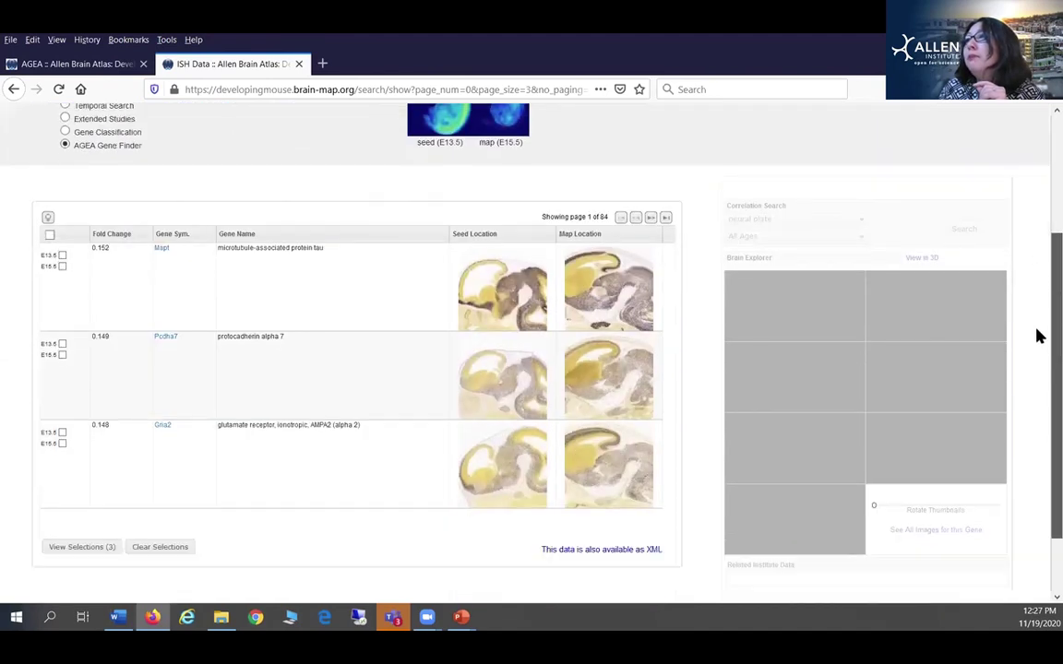
Show 25 Gene Finder results per page and look through the seed and map location images.
mouse_move(48, 183)
click(101, 179)
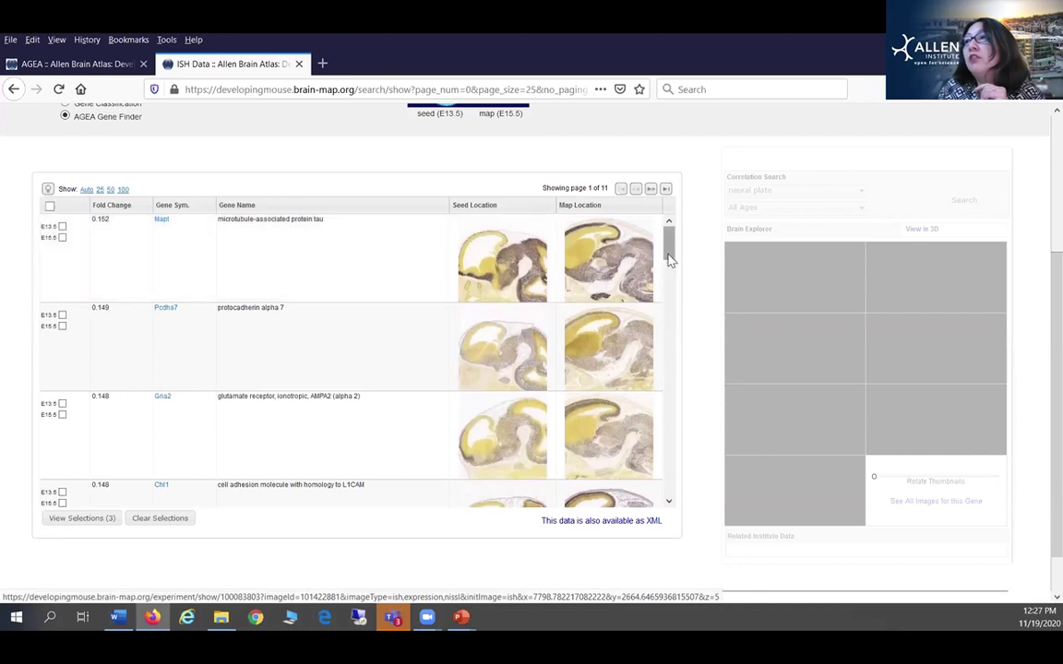
drag(671, 244, 668, 212)
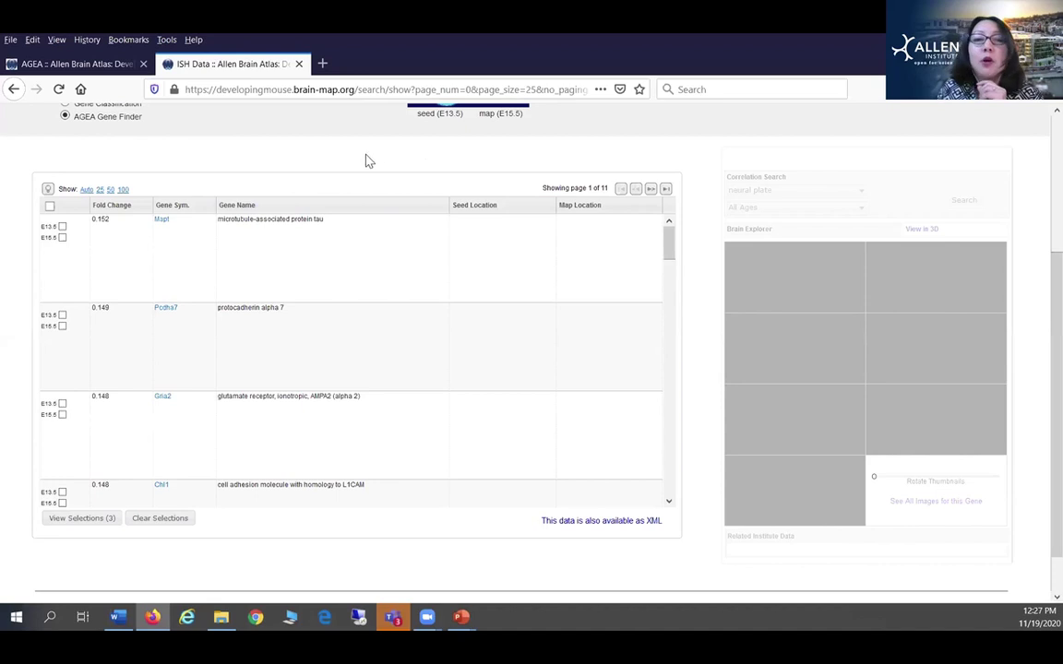
scroll(285, 153, up, 3)
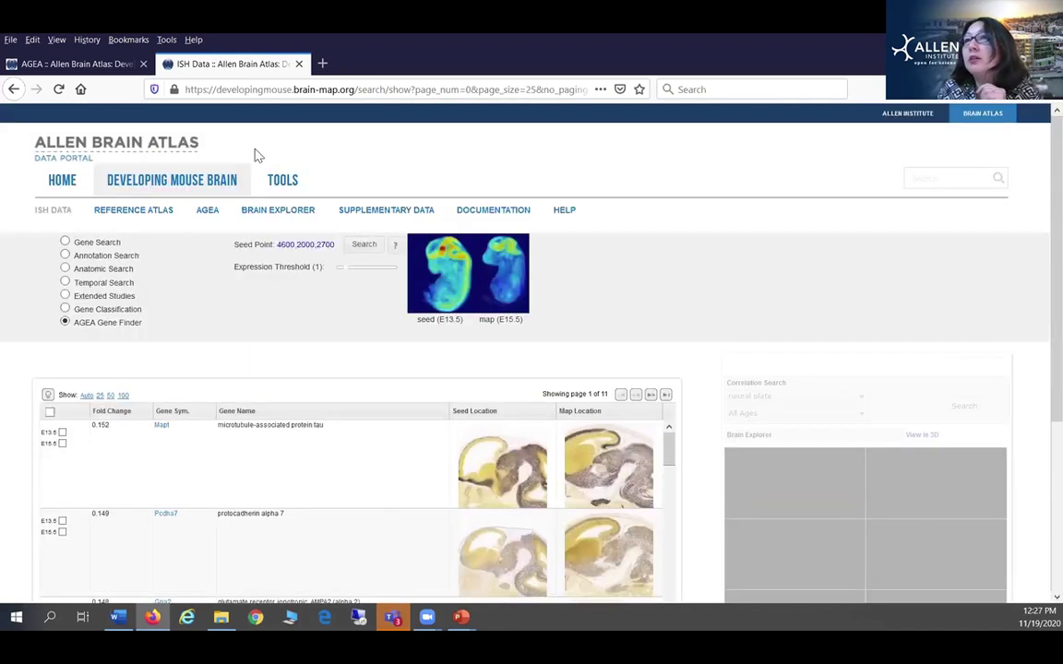
Run an anatomic search for genes enriched in the midbrain at age P4.
click(65, 282)
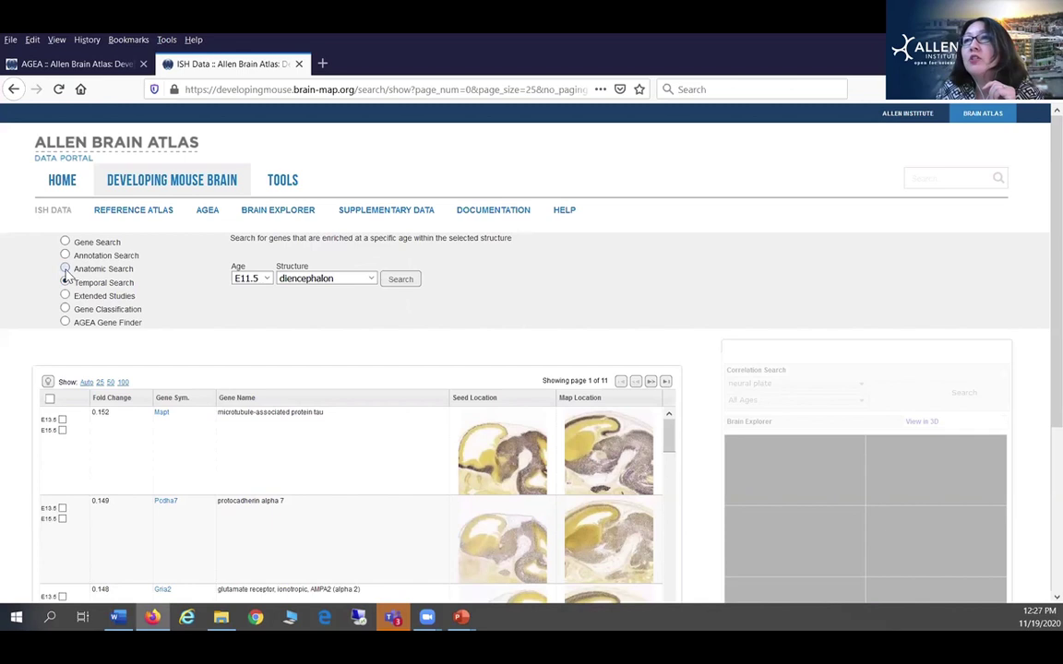
click(64, 269)
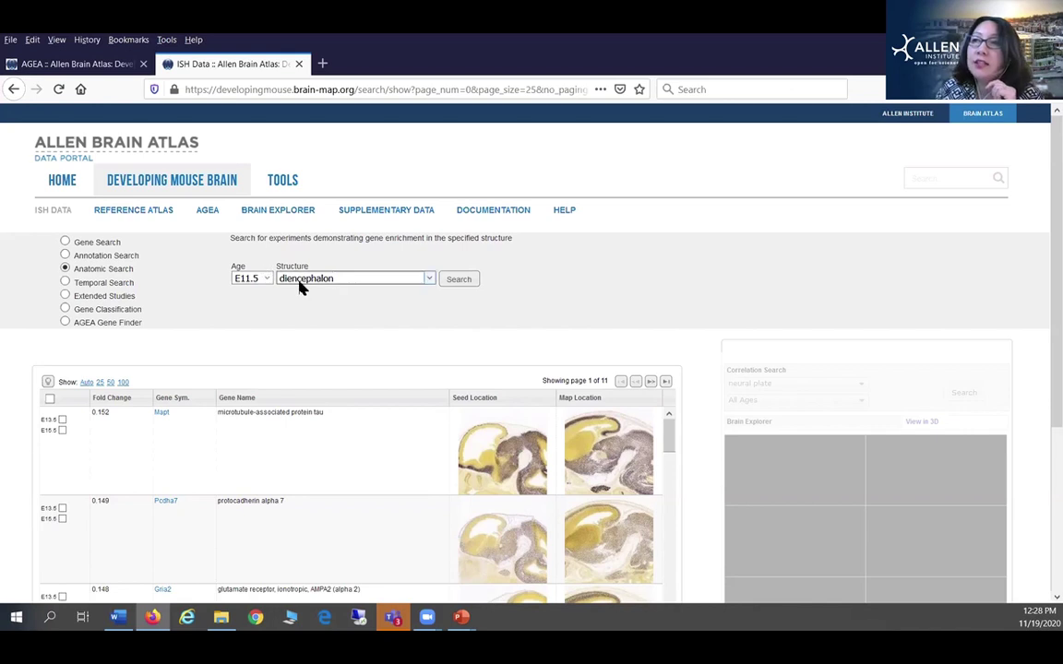
click(265, 279)
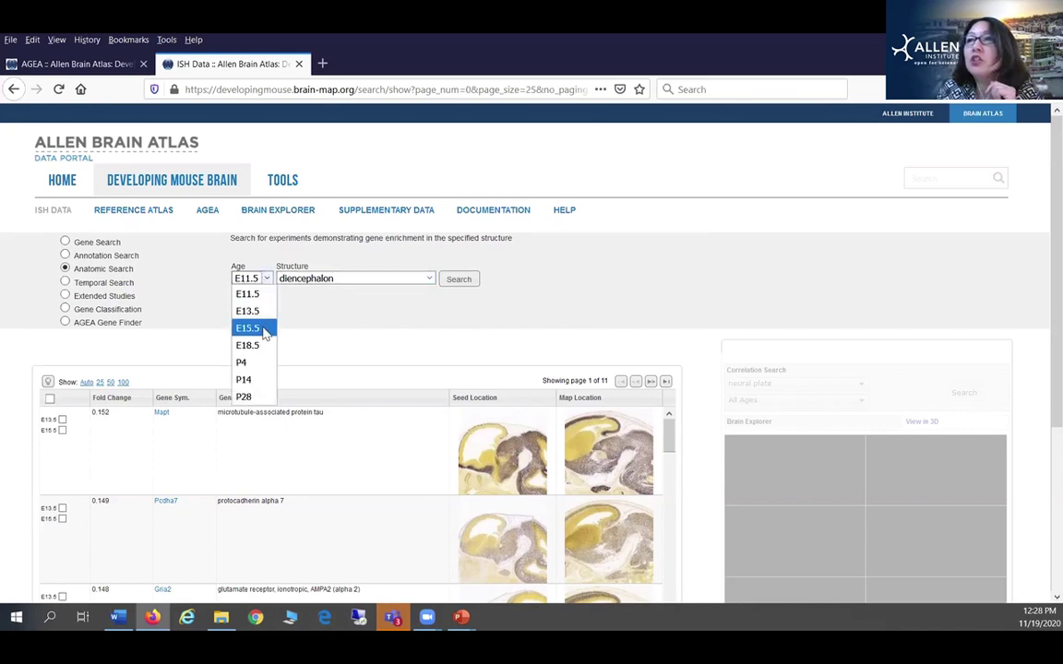
click(264, 332)
click(257, 279)
click(256, 361)
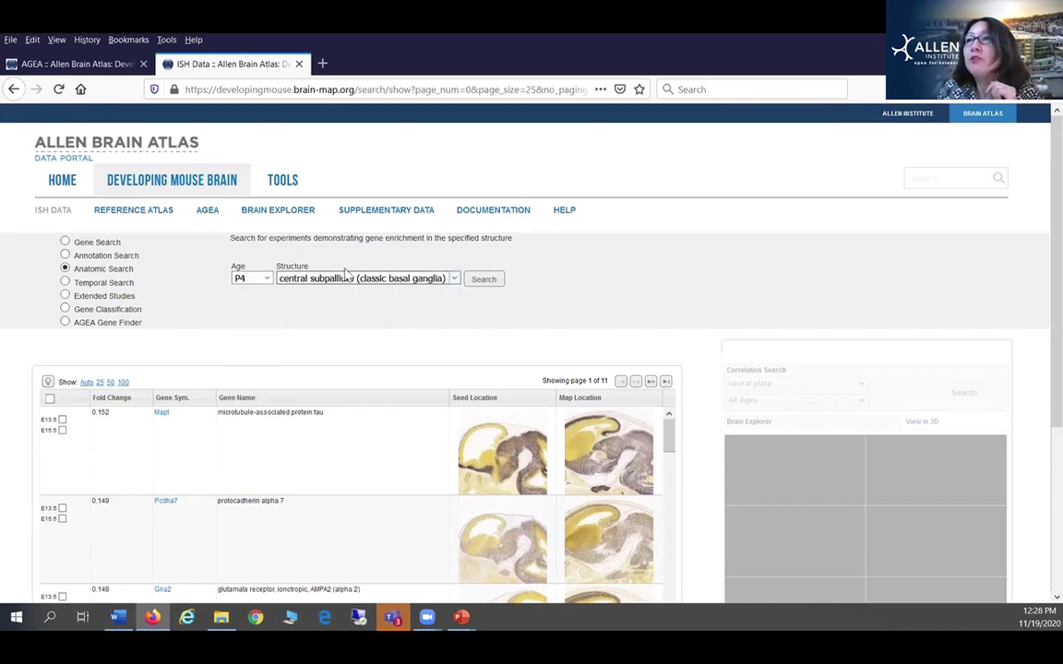
click(345, 275)
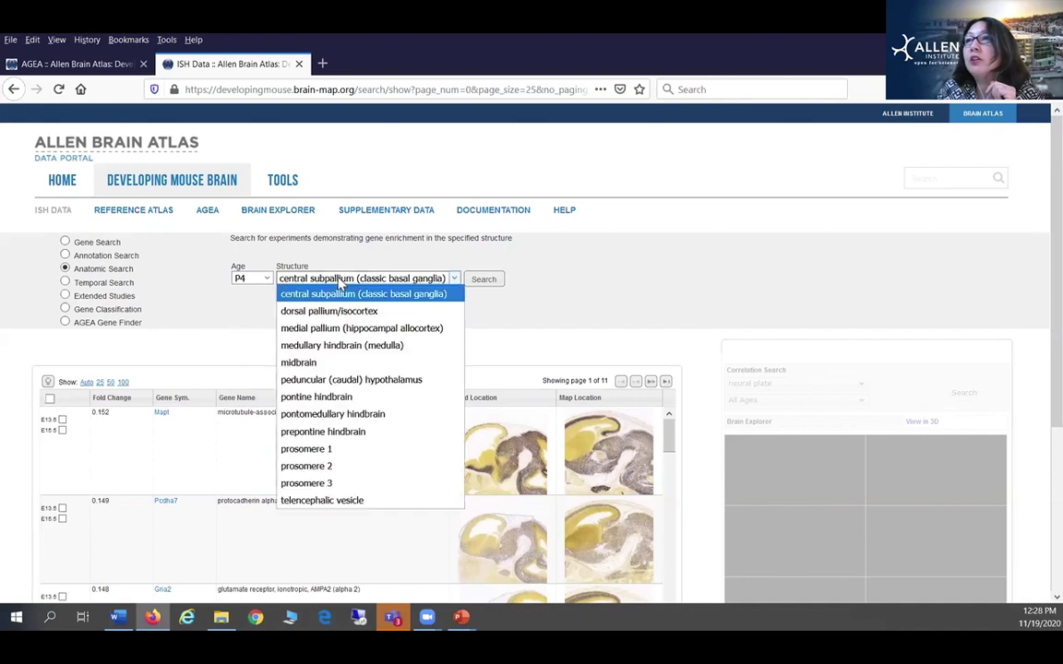
click(338, 366)
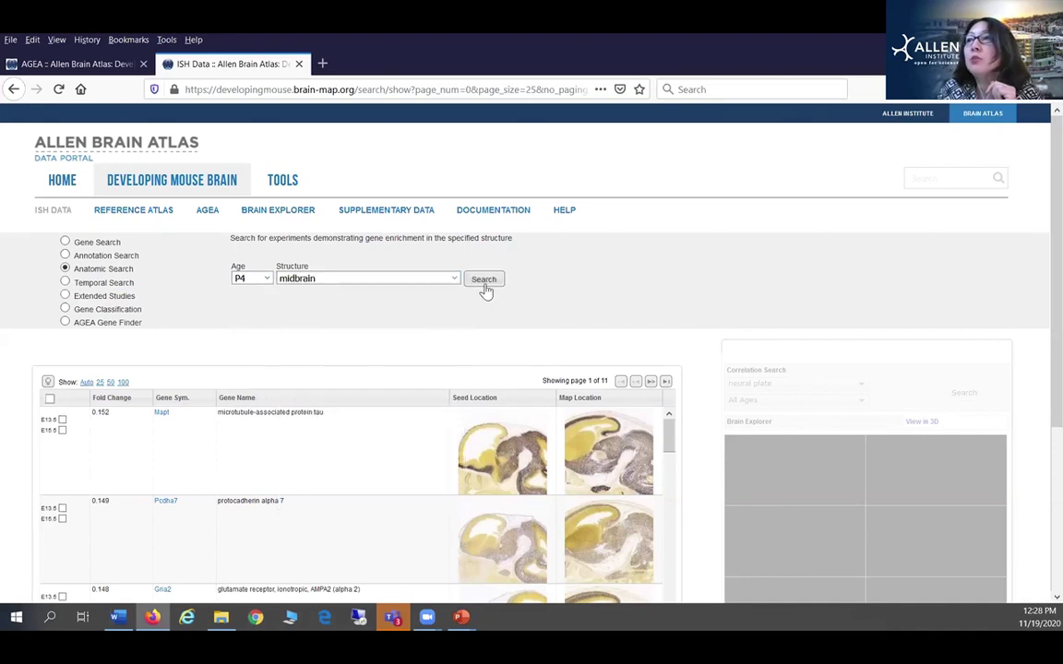
click(483, 278)
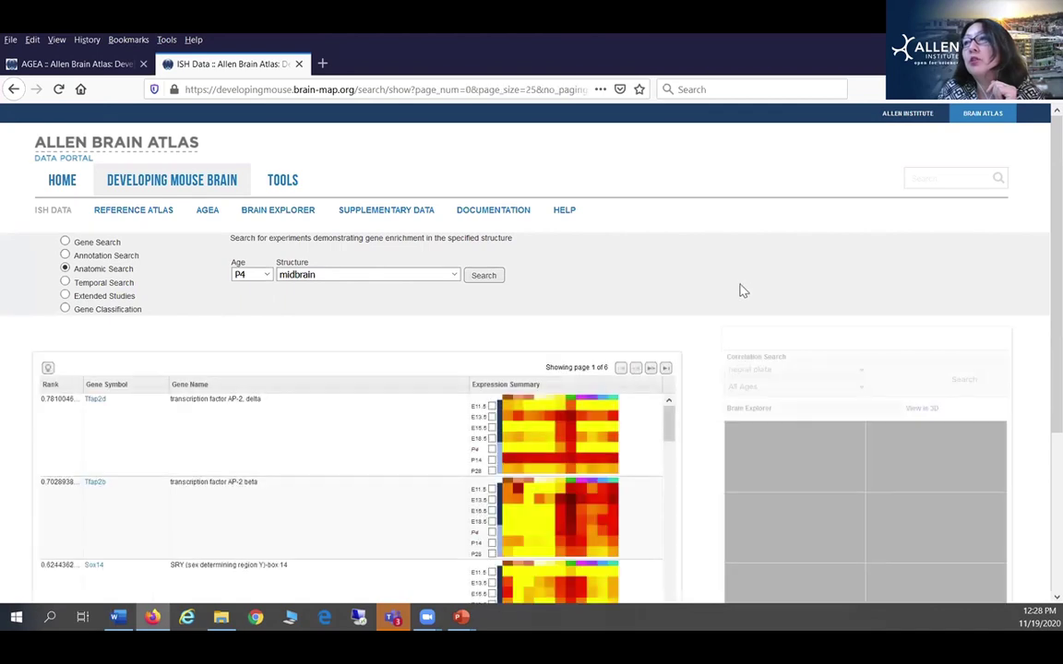
Look over the ranked midbrain genes and their expression summaries, and switch back to the slide presentation.
scroll(729, 295, down, 5)
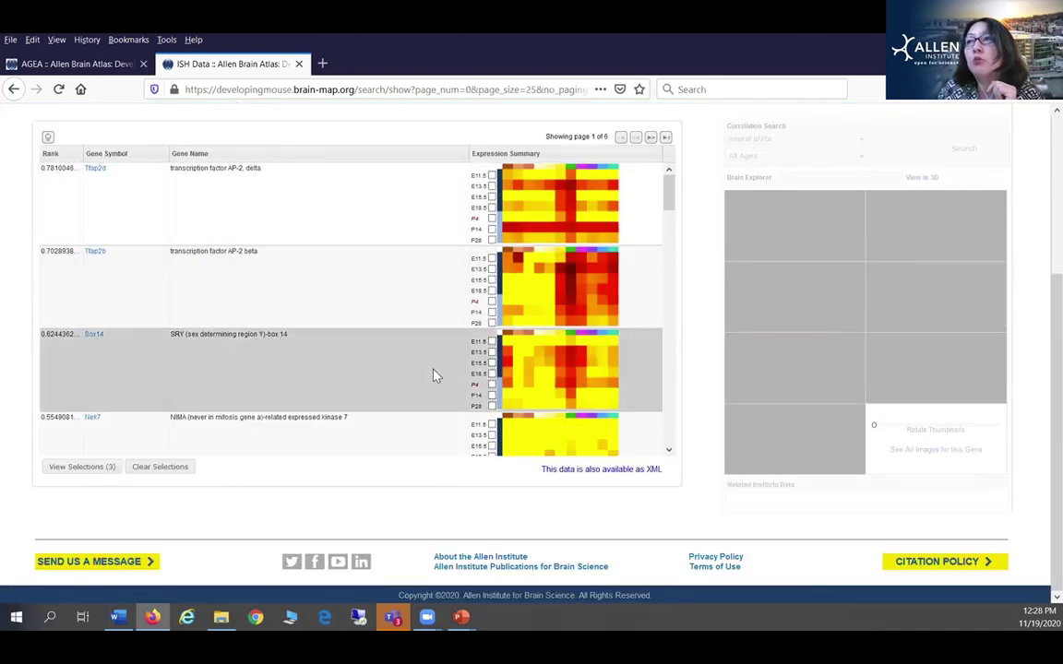
scroll(489, 488, up, 5)
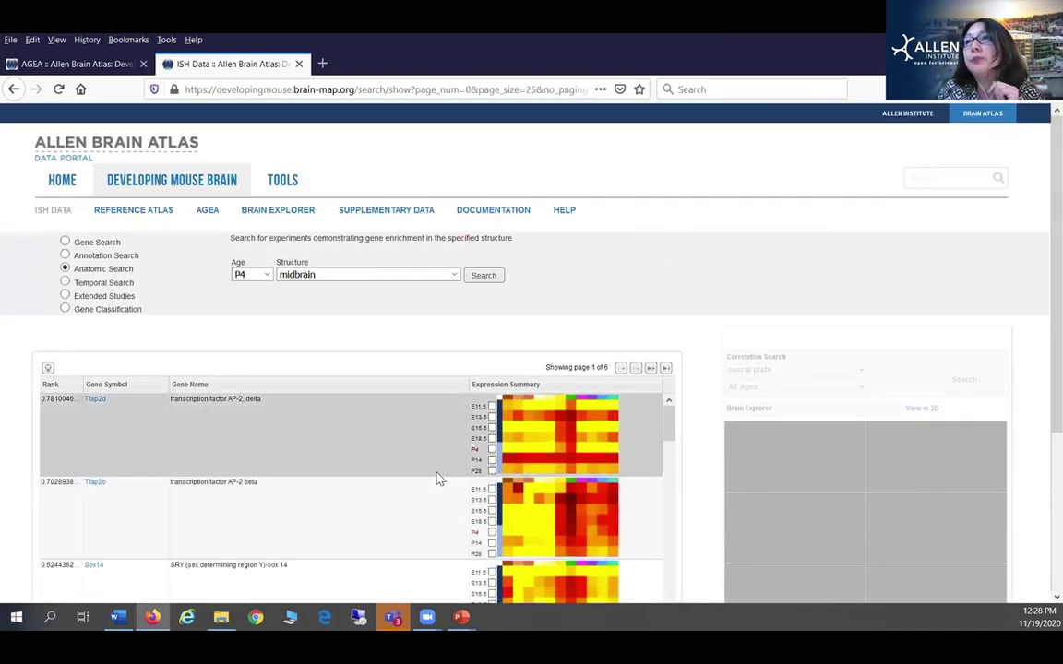
key(alt+Tab)
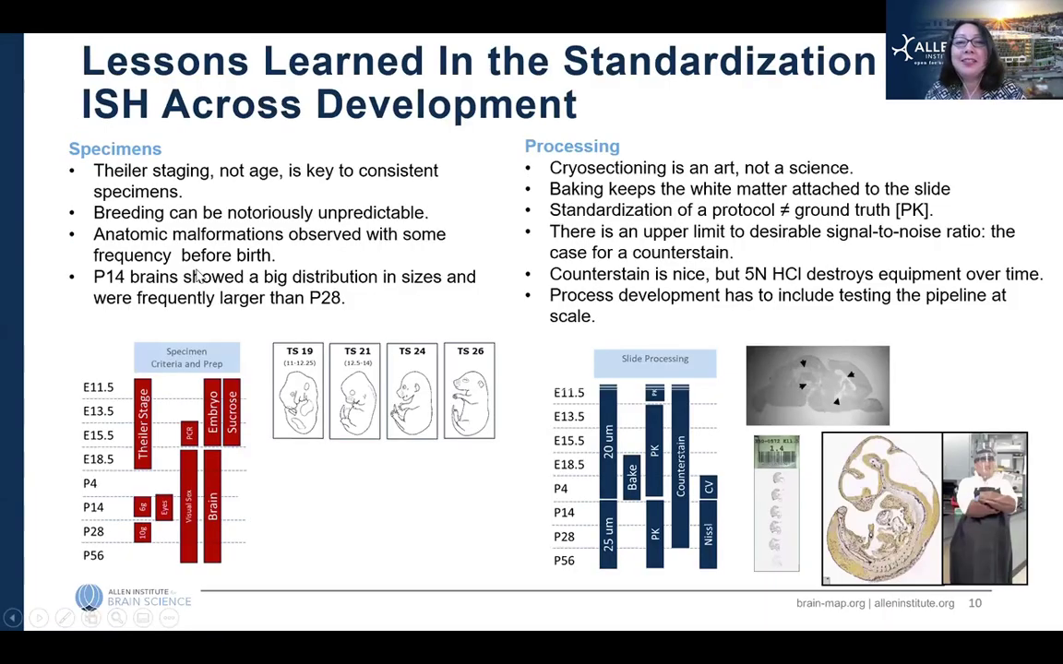
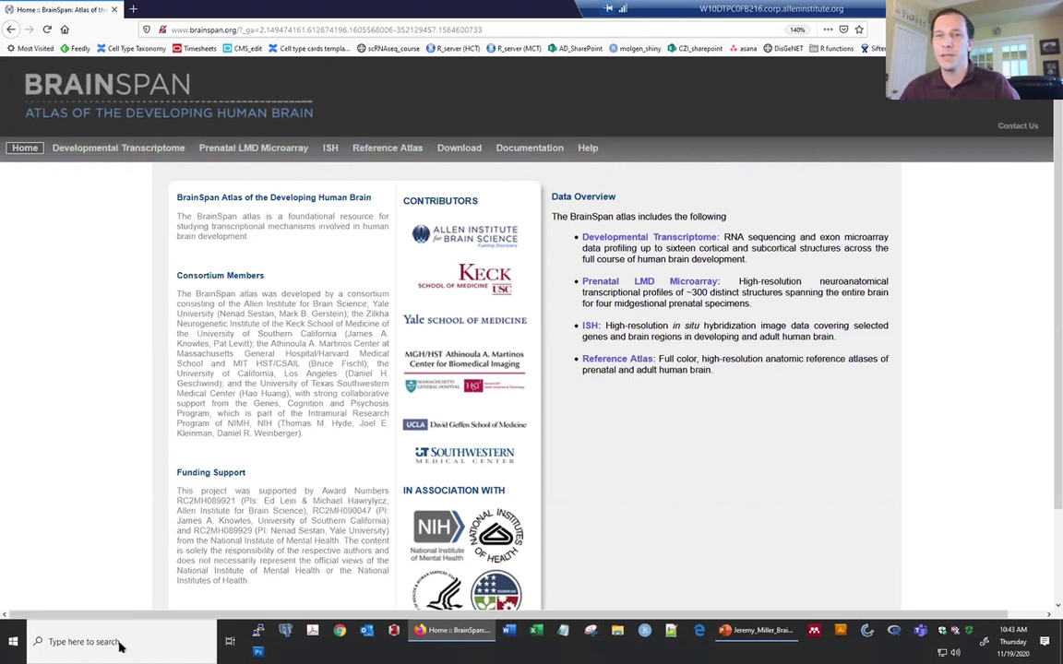
Open BrainSpan's Prenatal LMD Microarray data and browse the genes in the Autism category.
click(13, 641)
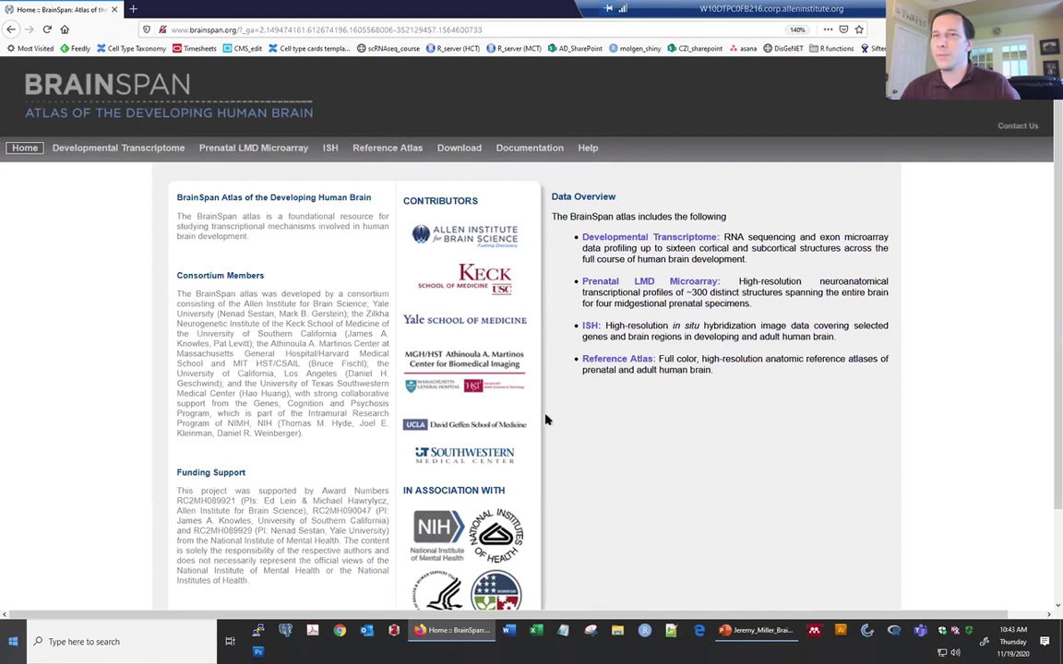
click(235, 152)
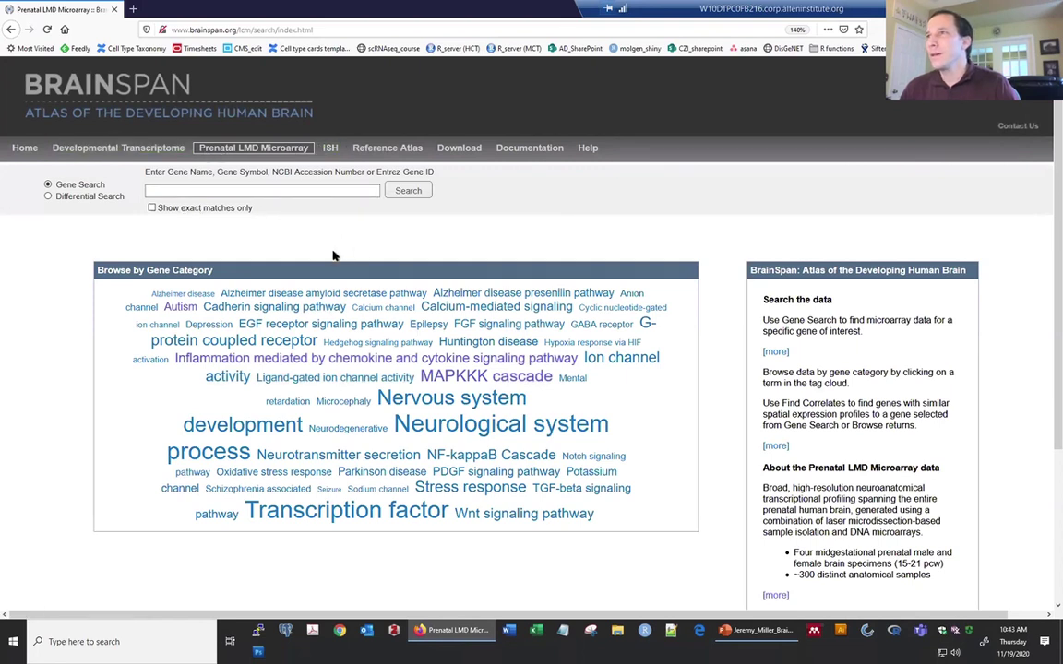
click(180, 308)
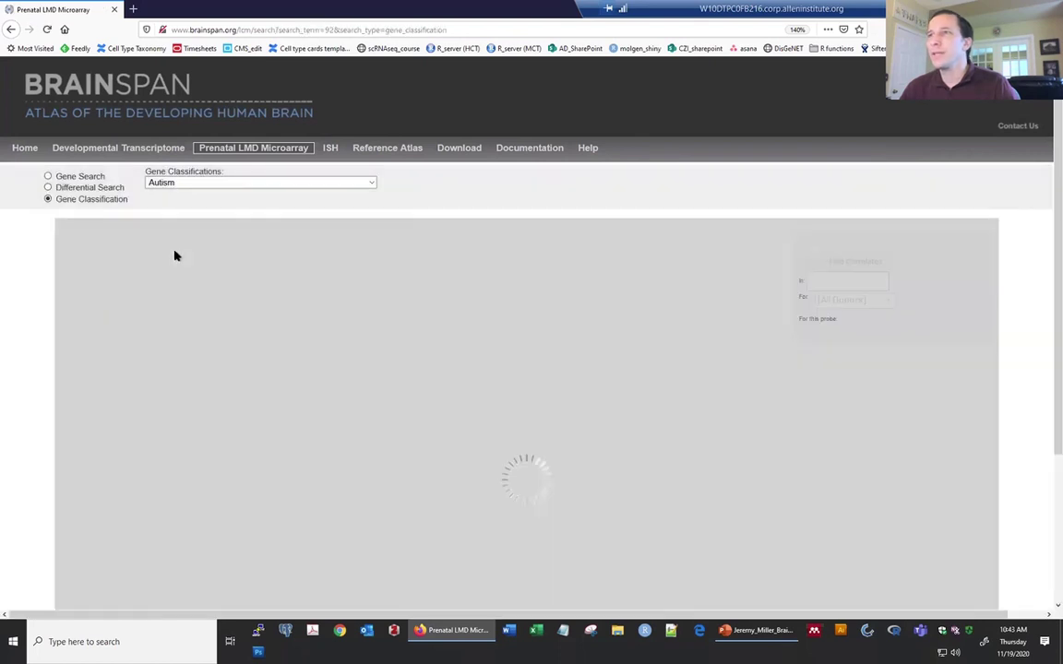
Select the AUTS2 probe A_23_P122906 in the Autism heatmap and show the details of a 15 pcw sample.
scroll(301, 318, down, 1)
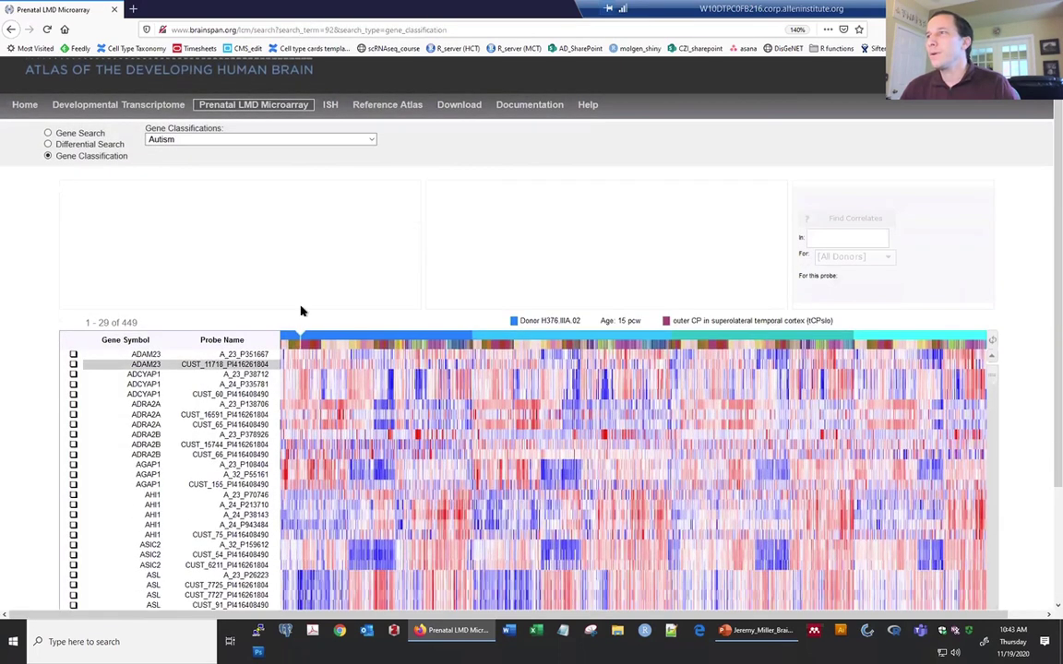
scroll(301, 311, down, 2)
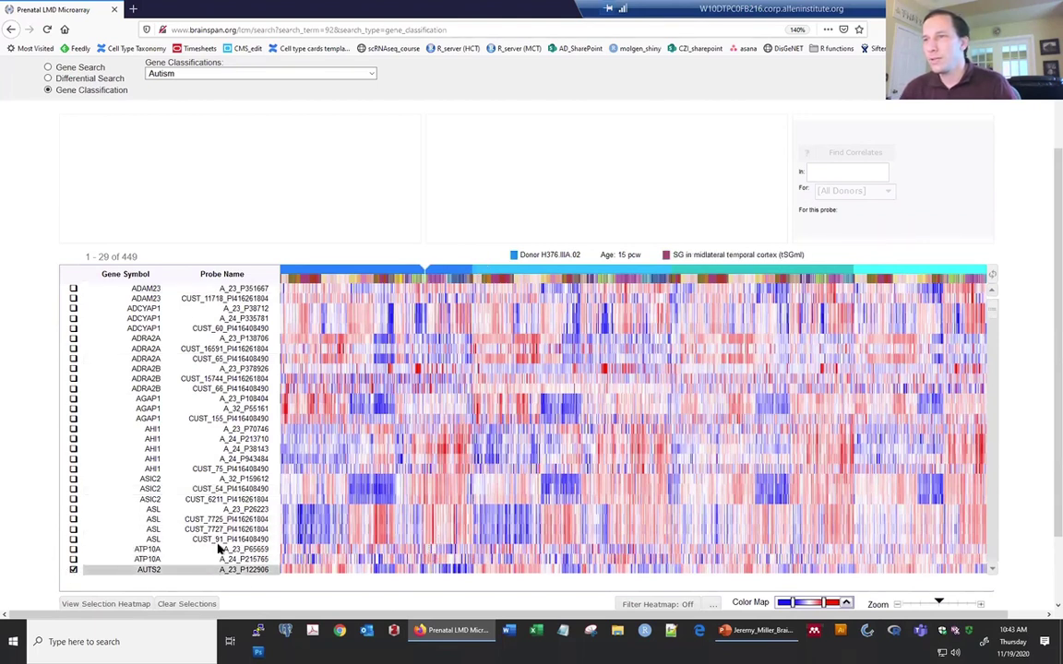
click(379, 569)
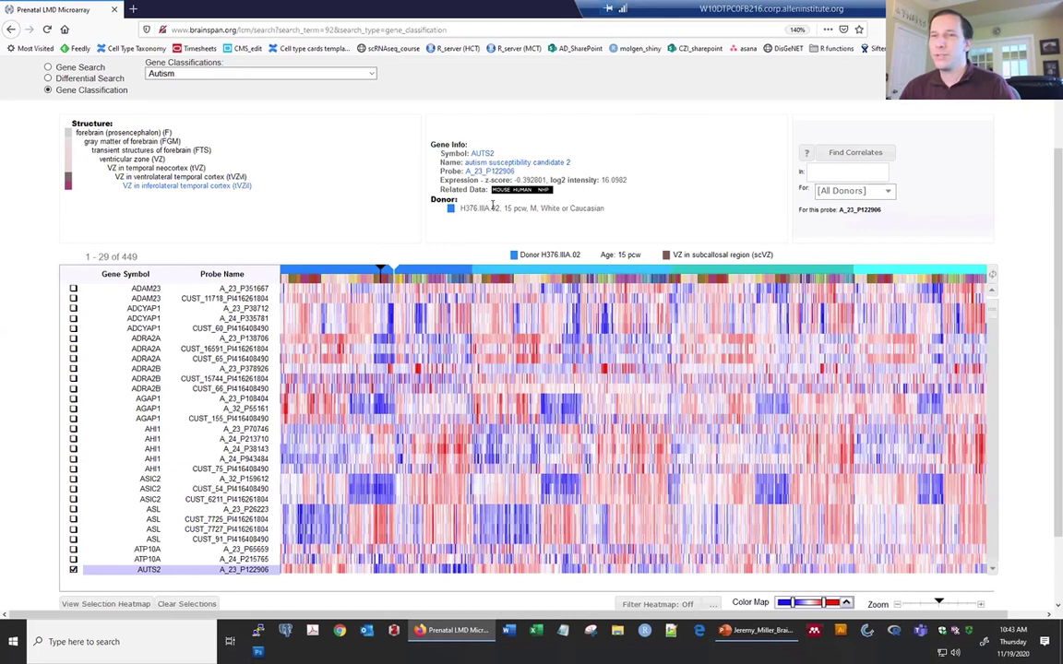
Display a heatmap containing only the selected AUTS2 probe.
scroll(144, 574, down, 2)
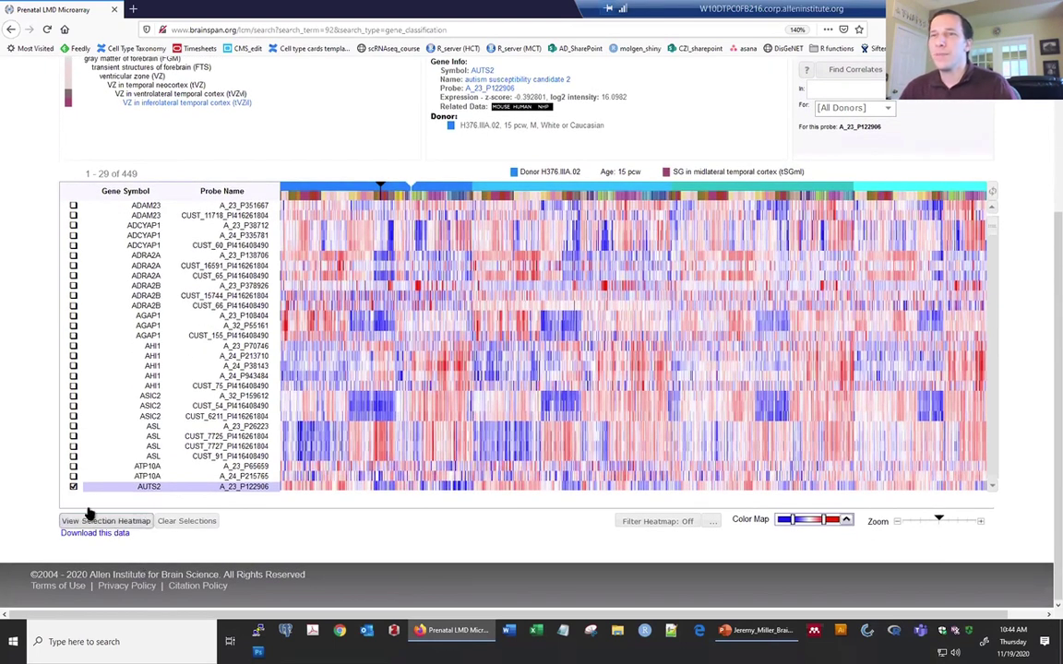
click(72, 476)
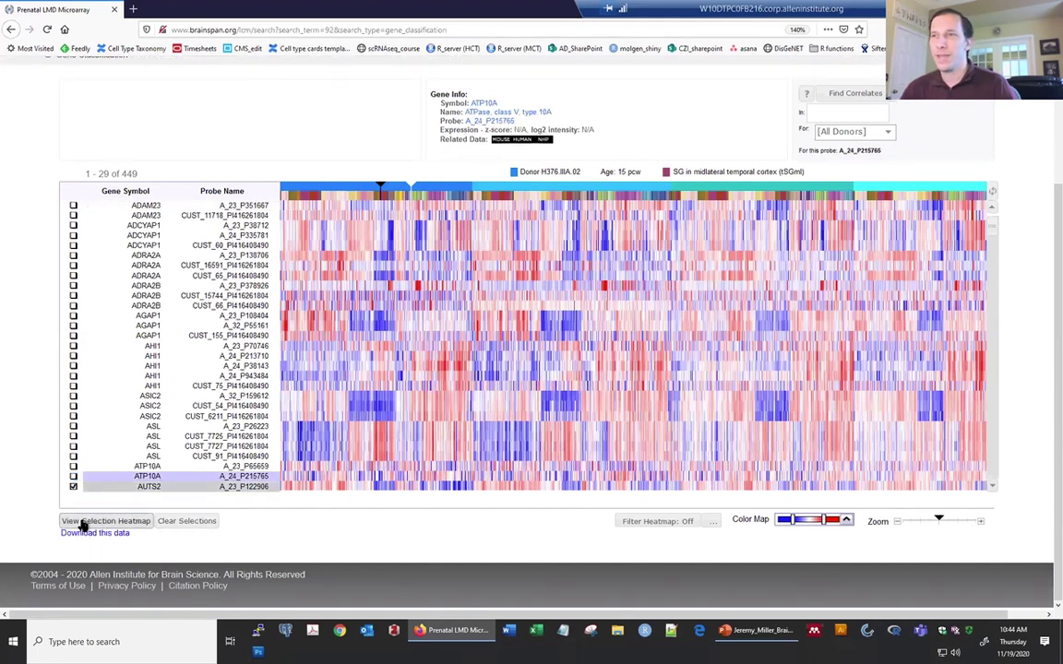
click(90, 522)
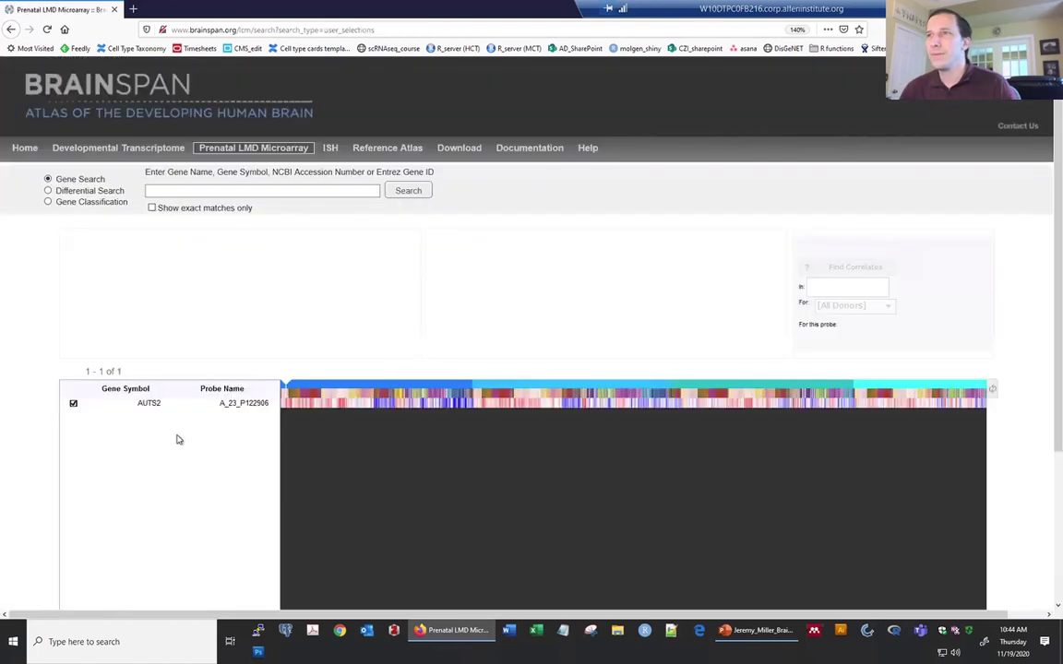
Inspect AUTS2 samples from the 16 pcw donor, regrouping the heatmap columns by structure and back by donor.
scroll(466, 475, down, 1)
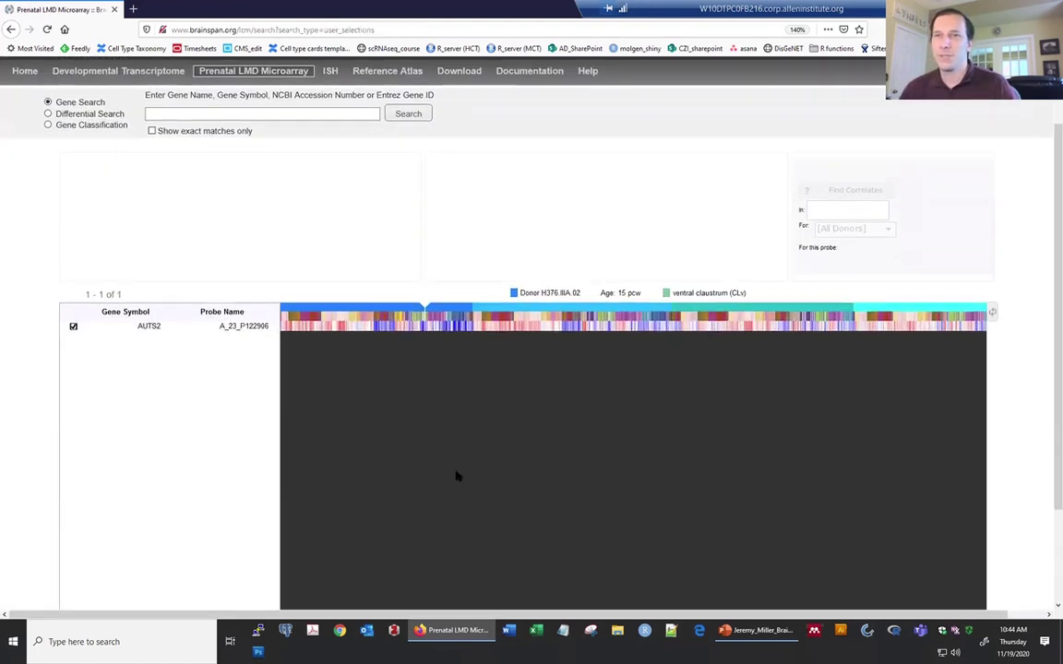
scroll(442, 425, up, 1)
scroll(466, 387, up, 1)
click(482, 398)
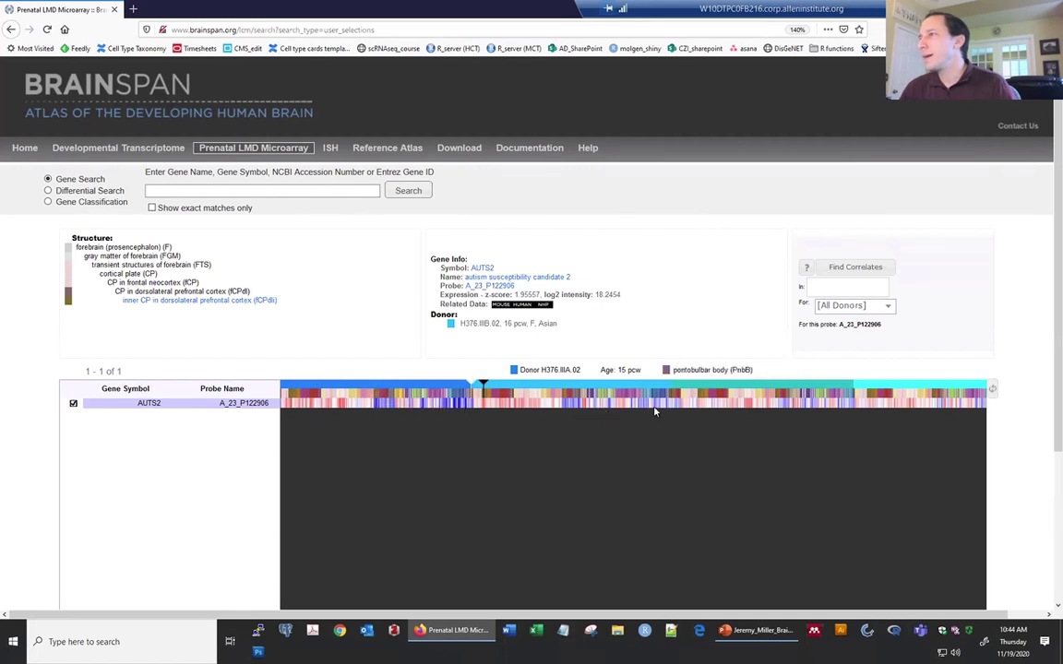
click(992, 388)
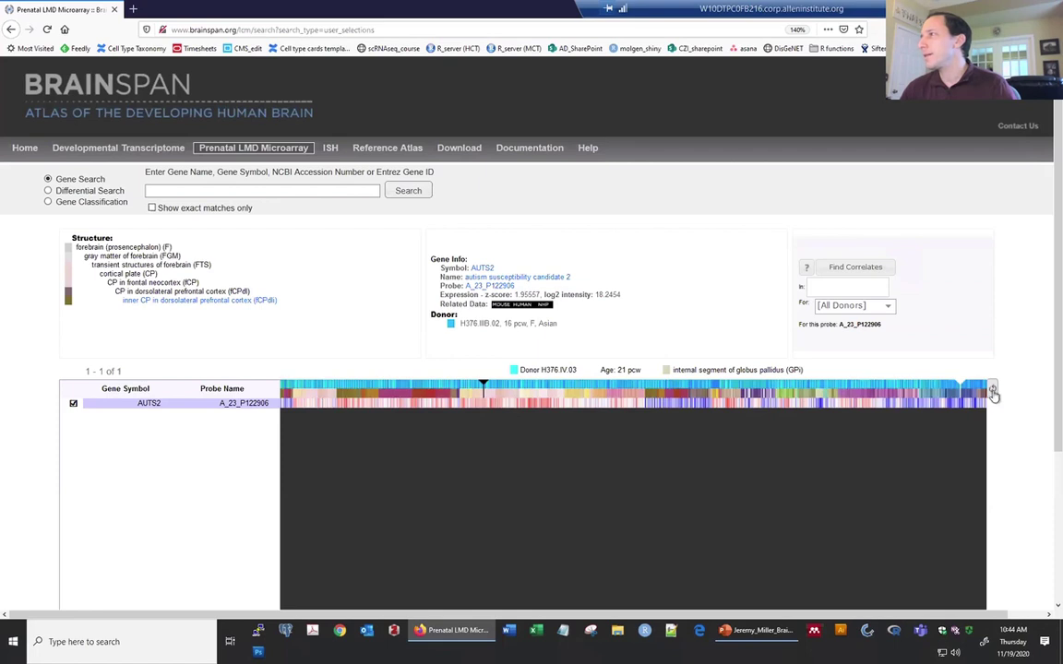
click(991, 389)
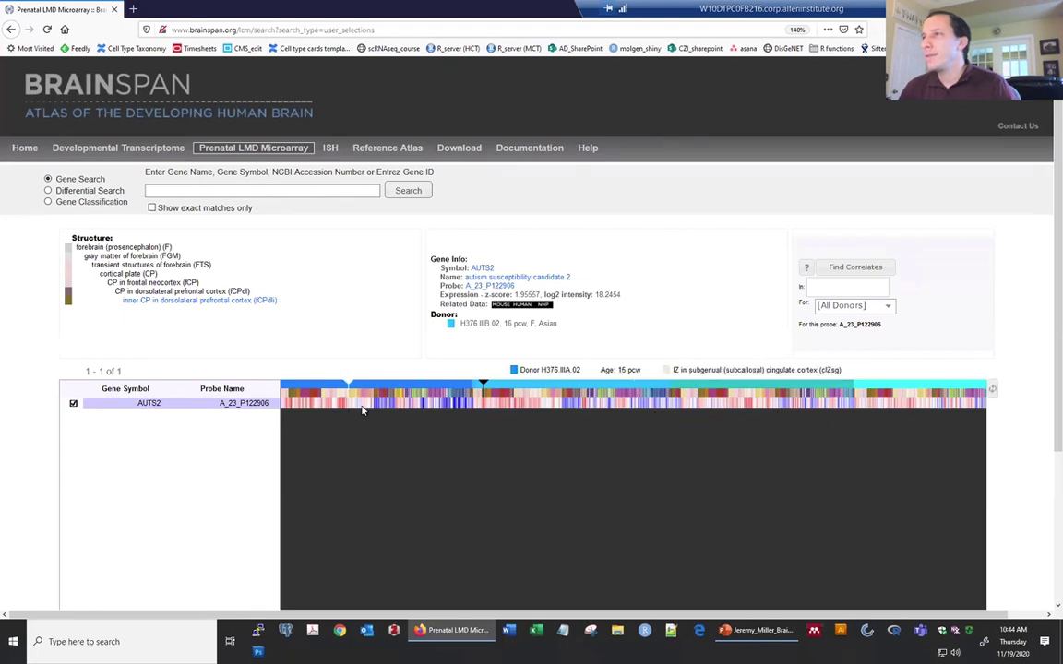
click(513, 409)
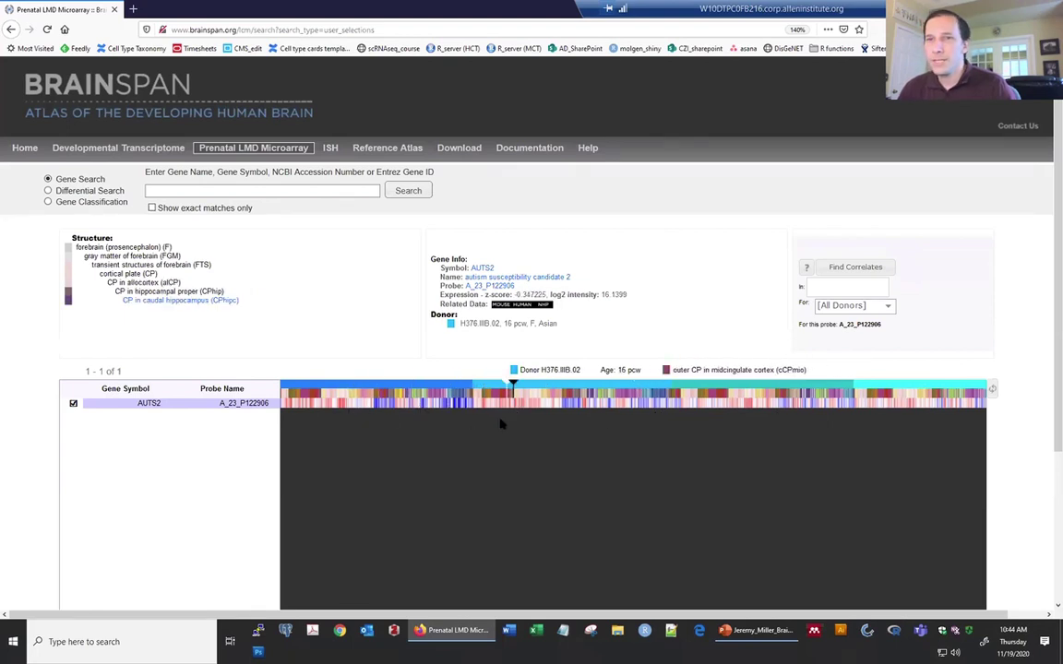
Open the AUTS2 gene page and look through its brain section maps and the available color maps.
click(482, 267)
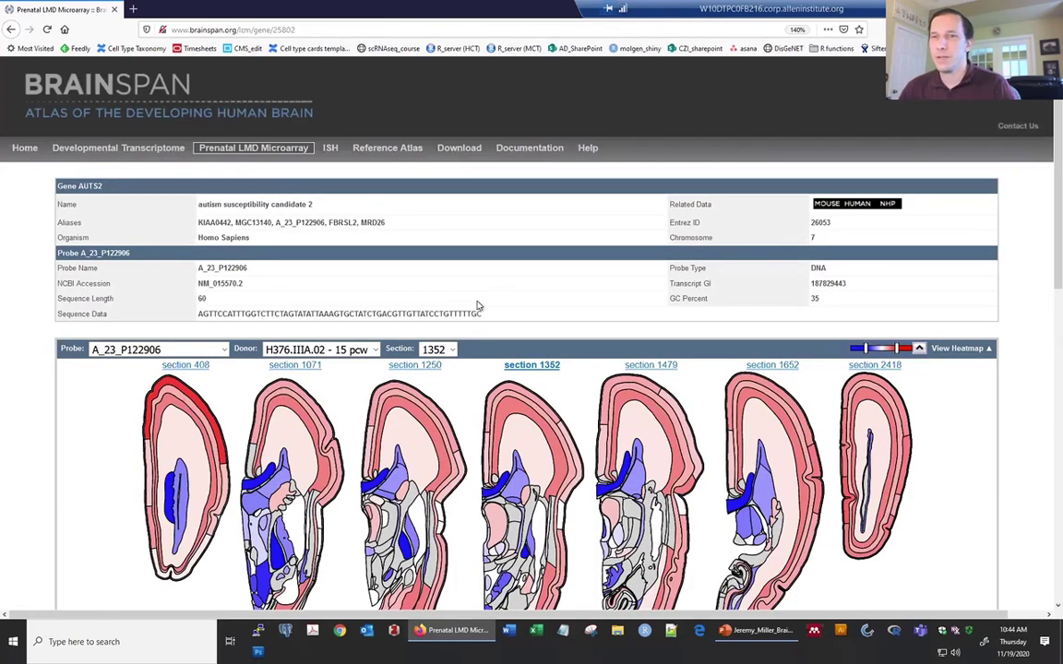
scroll(490, 308, down, 1)
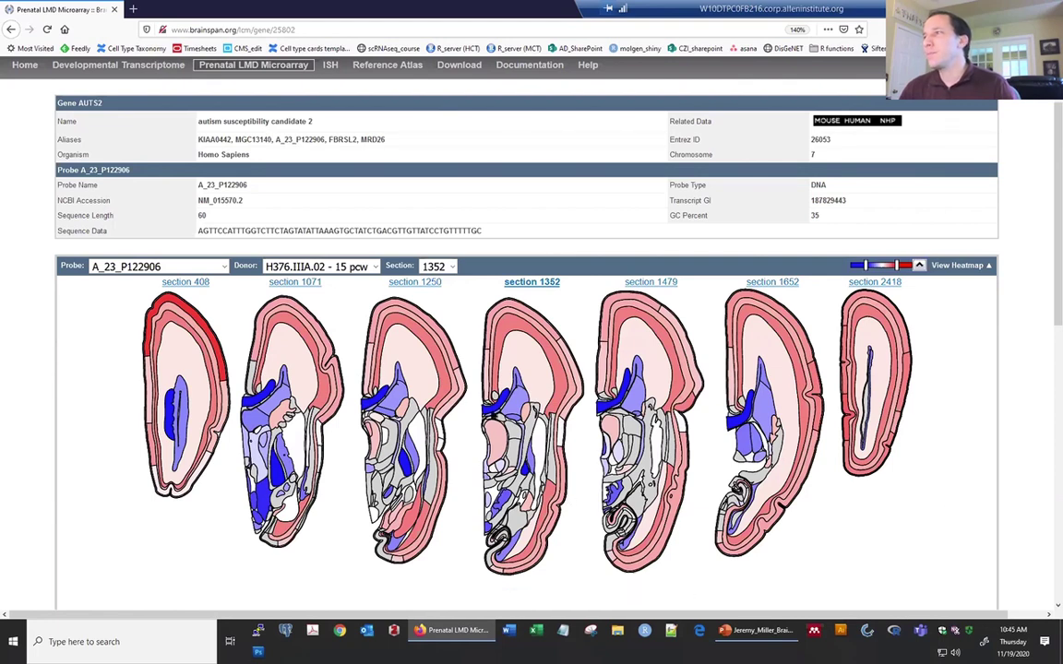
scroll(877, 462, down, 4)
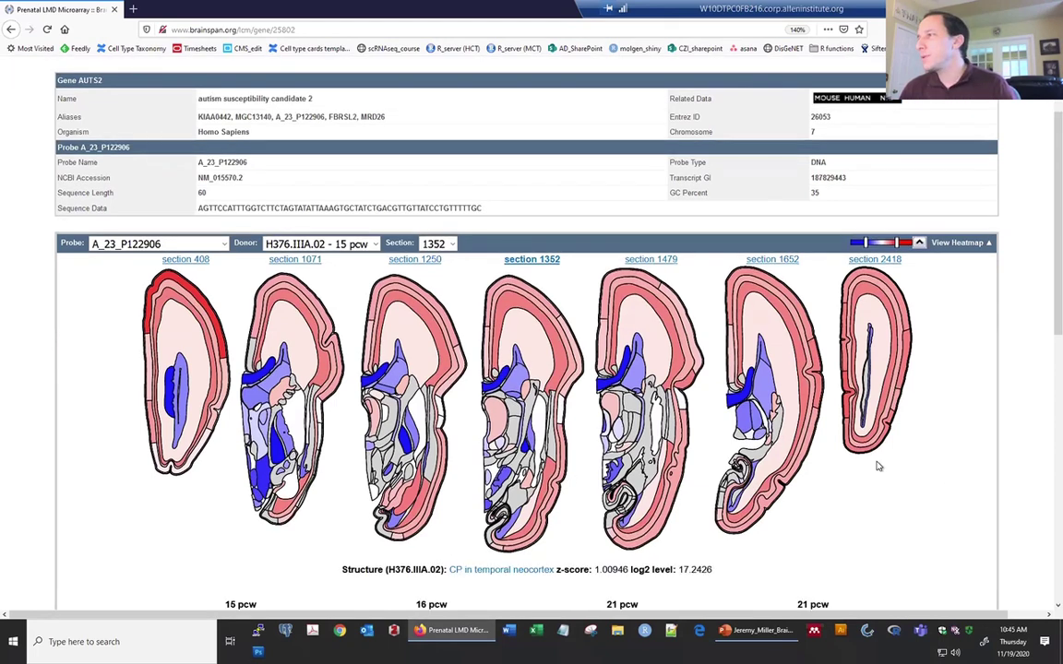
scroll(842, 477, down, 3)
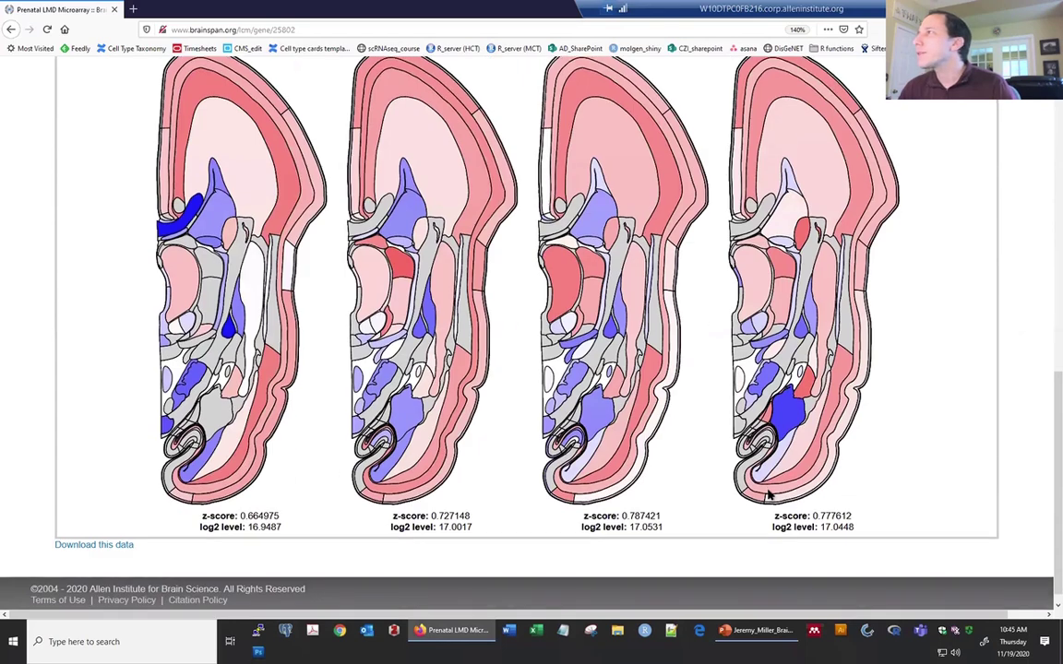
scroll(784, 443, up, 8)
click(919, 295)
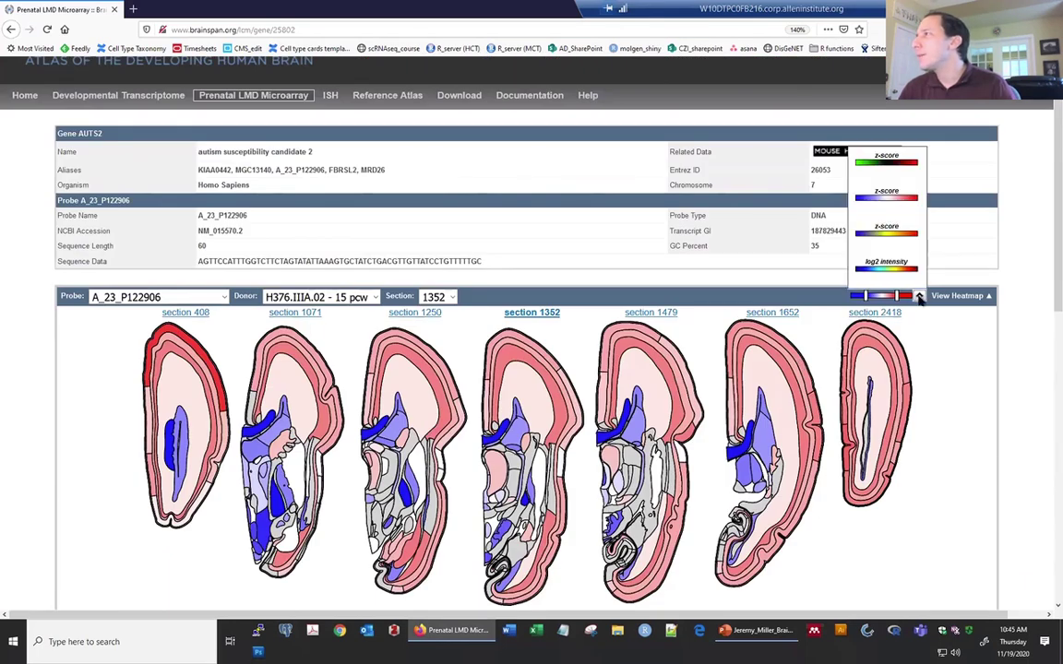
click(919, 295)
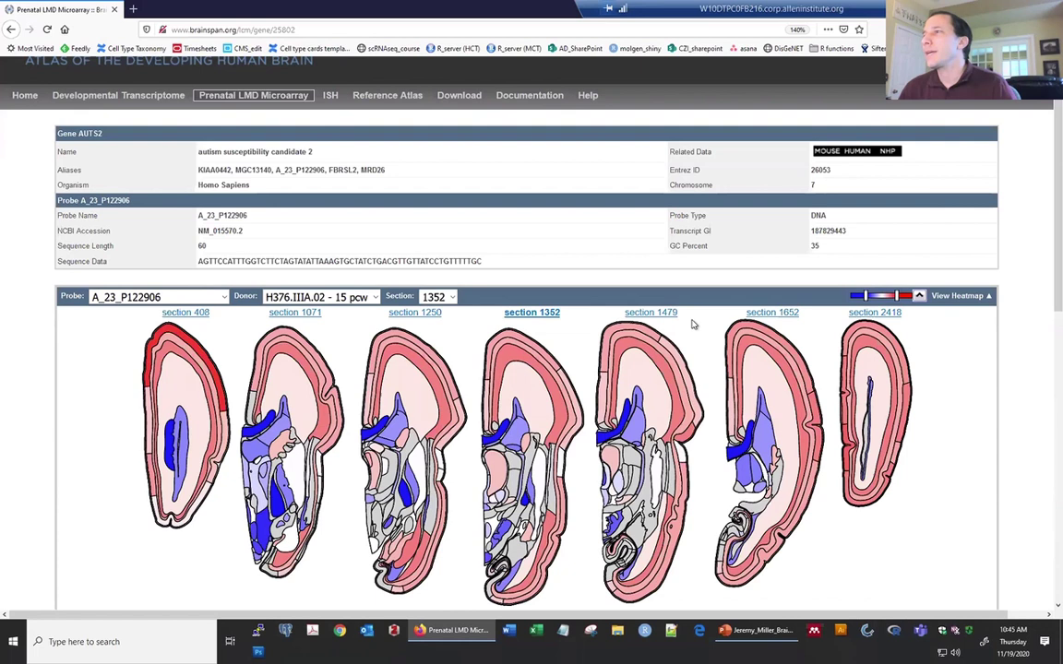
Show the AUTS2 section maps for donor H376.IV.03 - 21 pcw.
scroll(254, 328, down, 1)
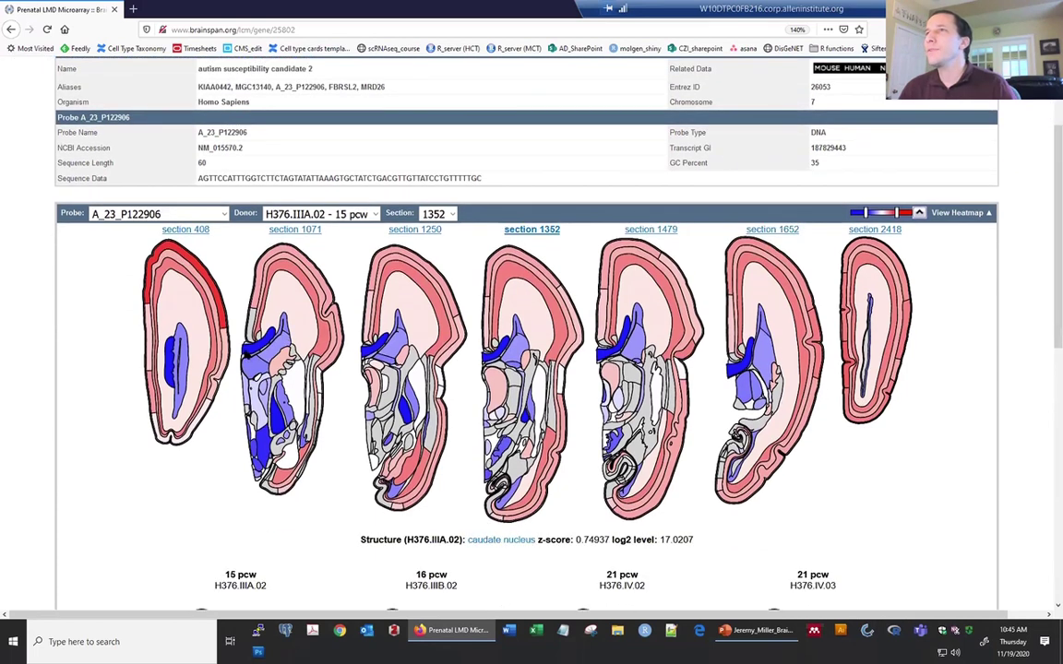
scroll(254, 328, up, 1)
click(330, 298)
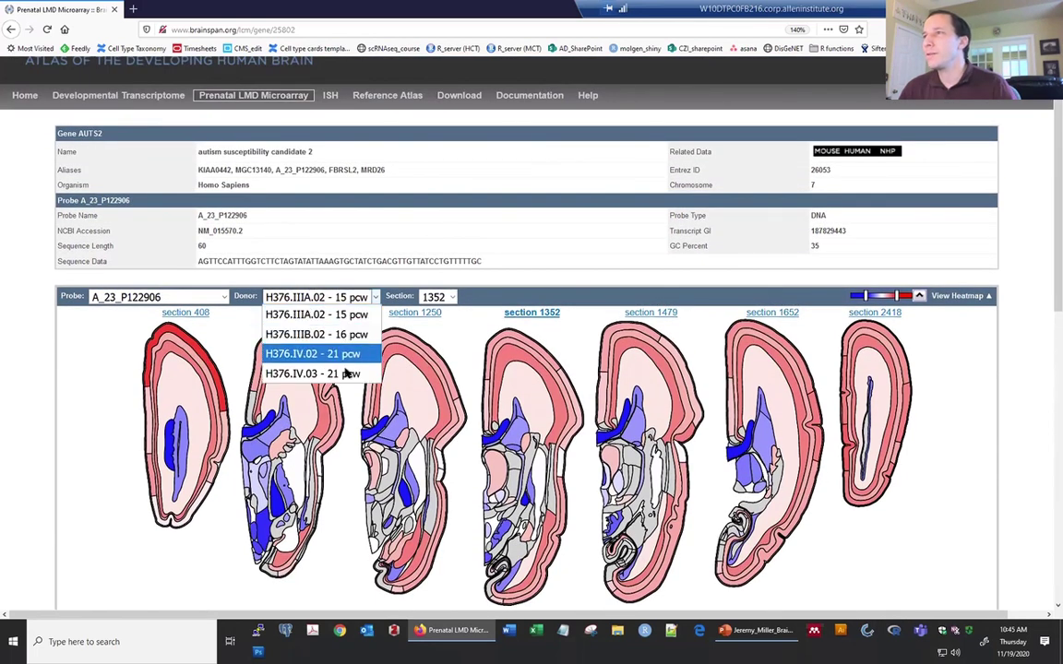
key(Escape)
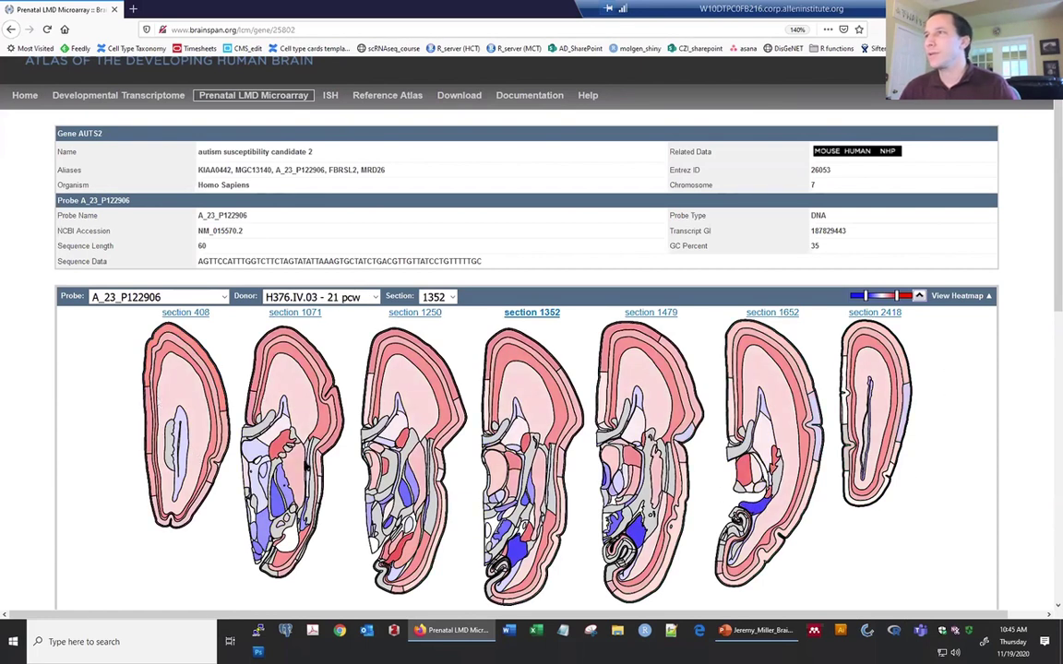
Return to the AUTS2 heatmap, find its correlated genes across all donors, and look over the ranked results.
click(9, 30)
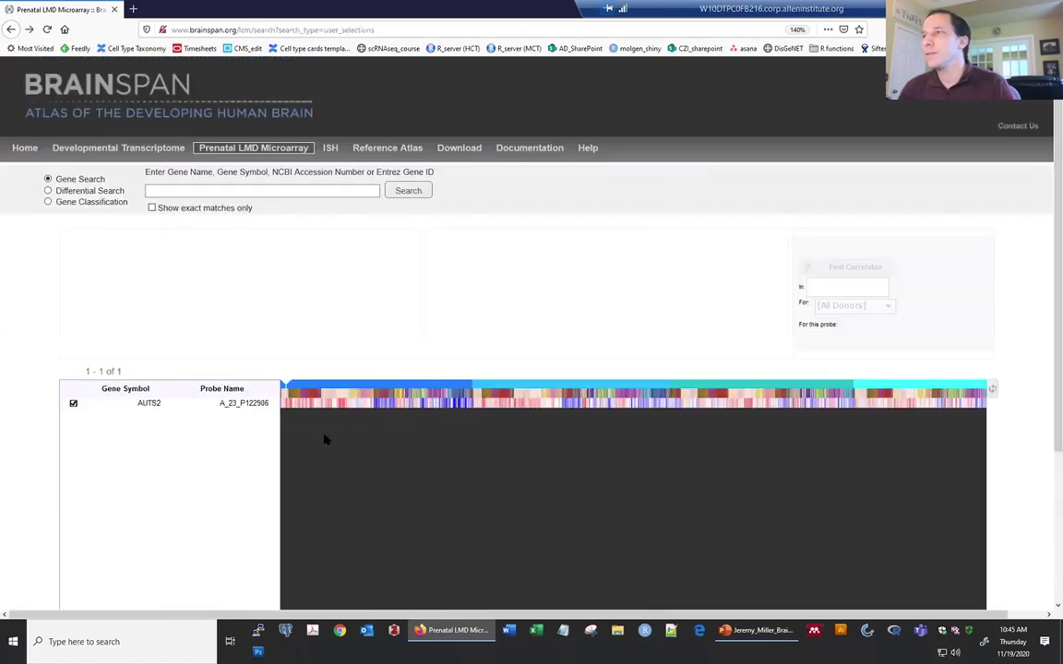
click(468, 399)
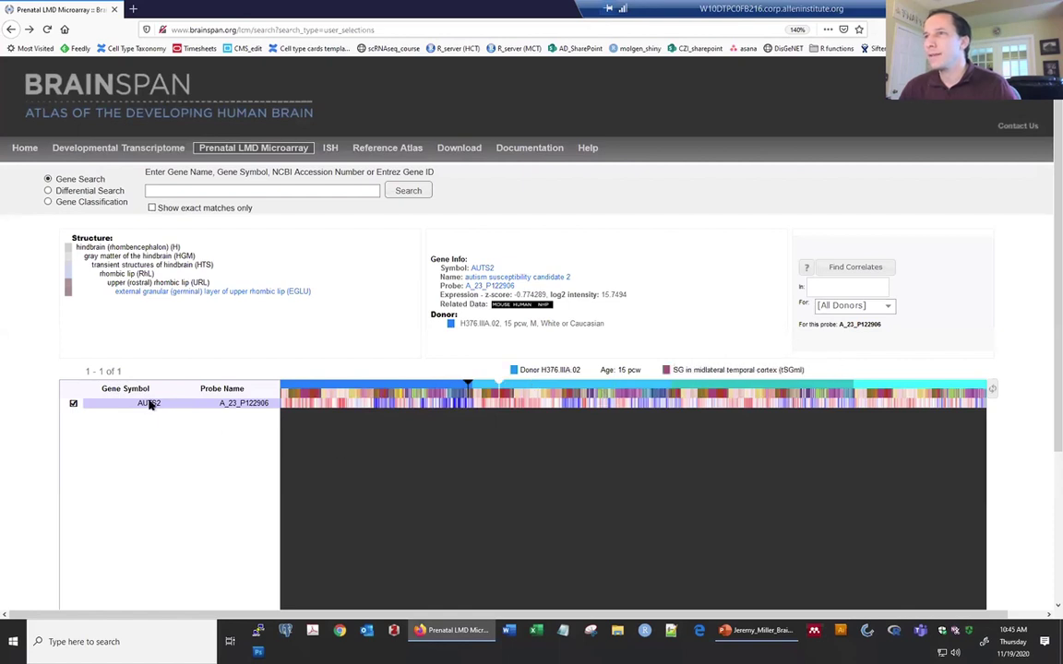
click(318, 403)
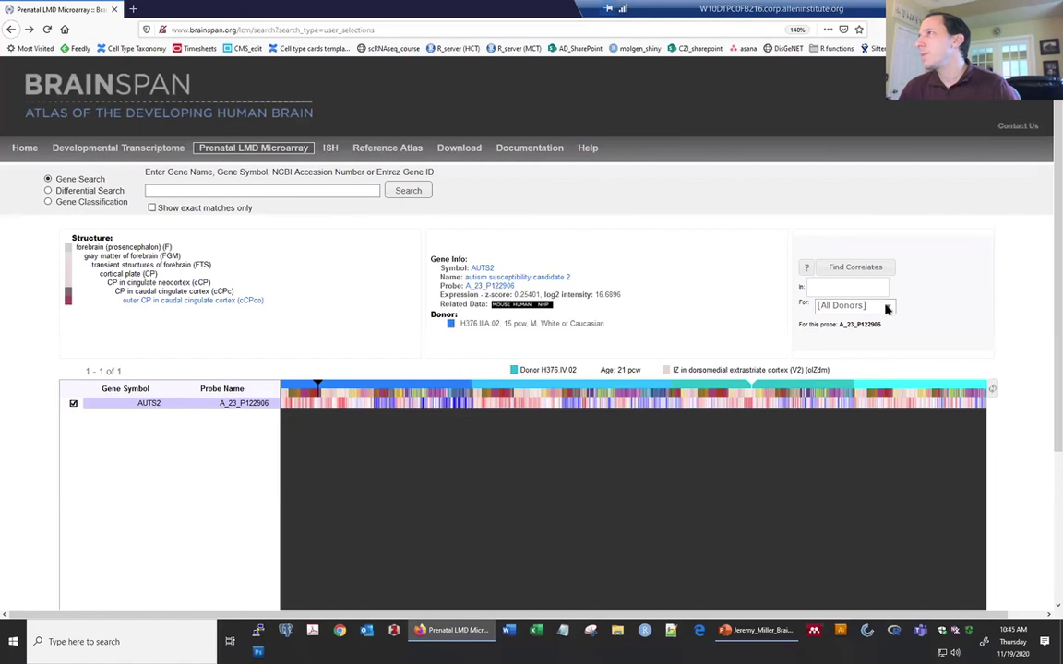
click(854, 268)
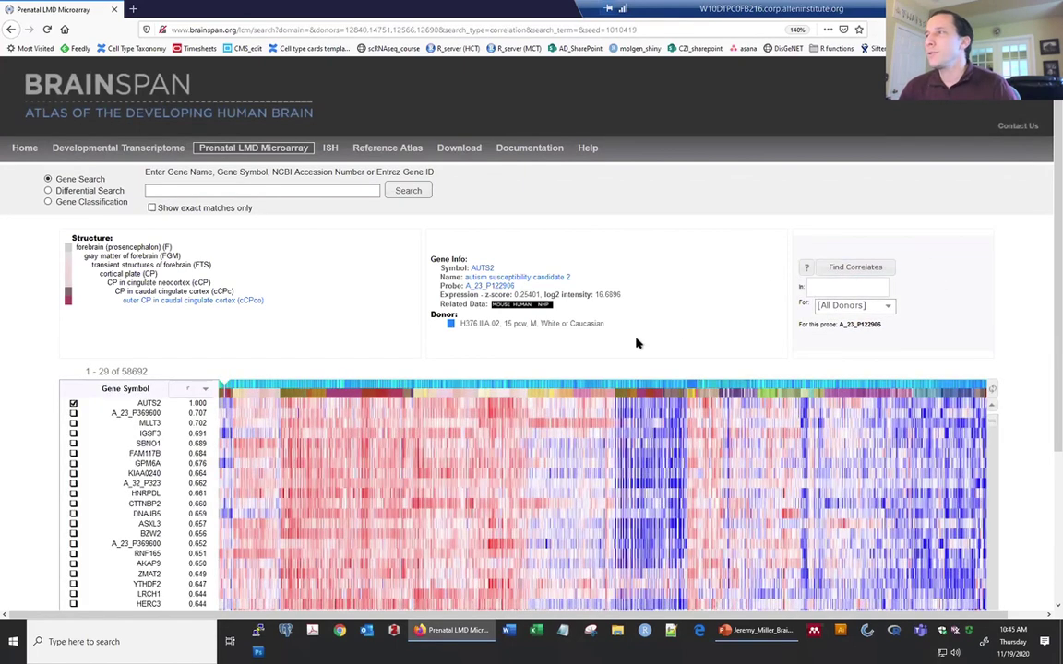
scroll(261, 320, down, 3)
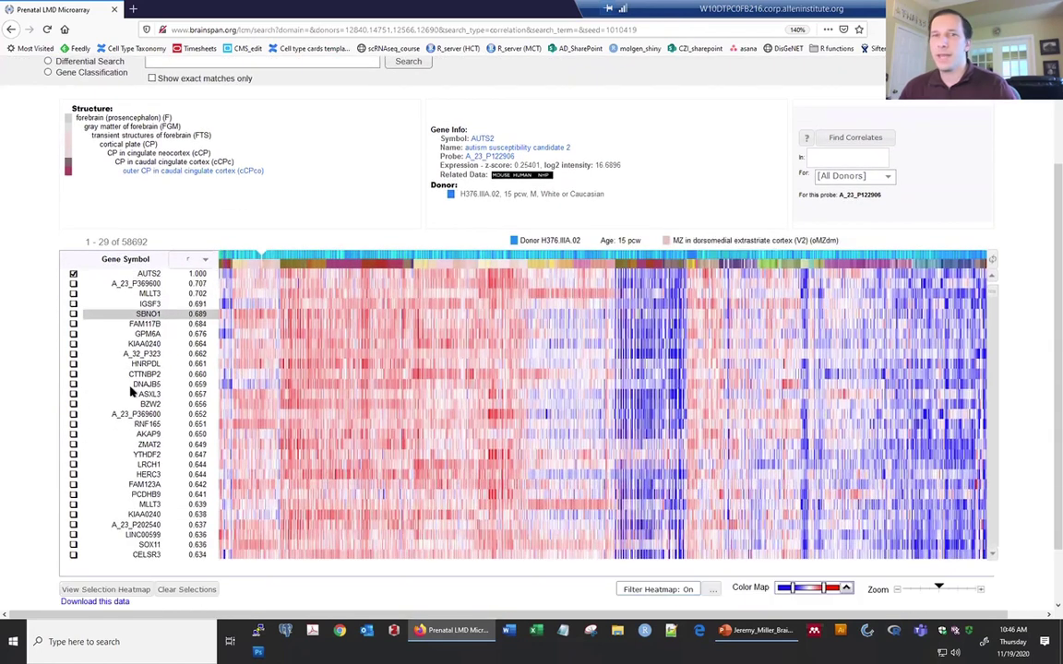
scroll(132, 392, down, 1)
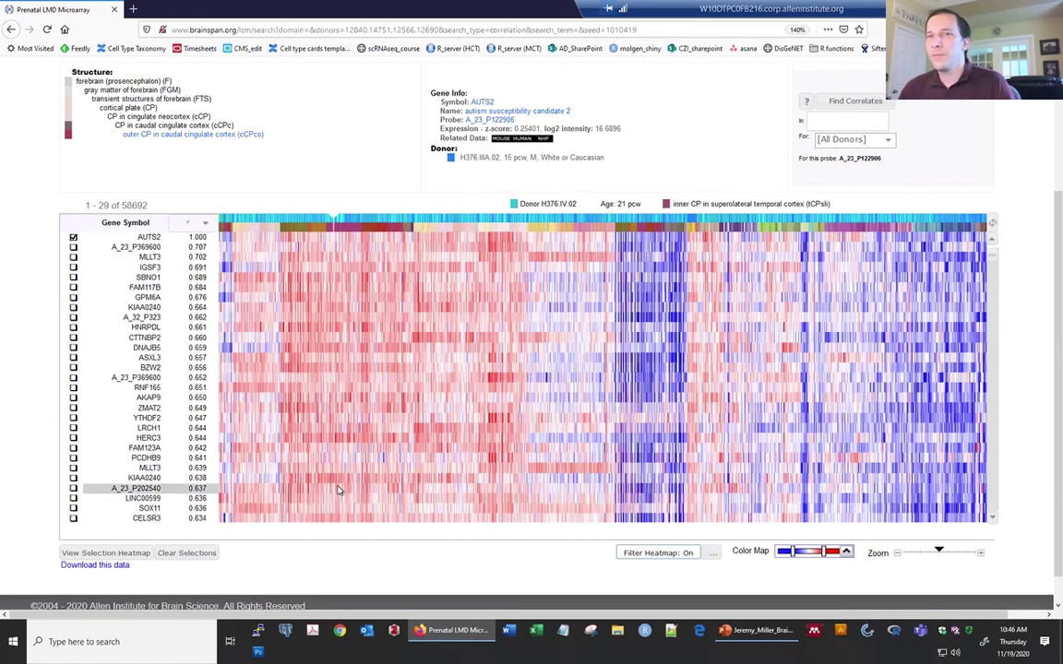
scroll(331, 437, up, 2)
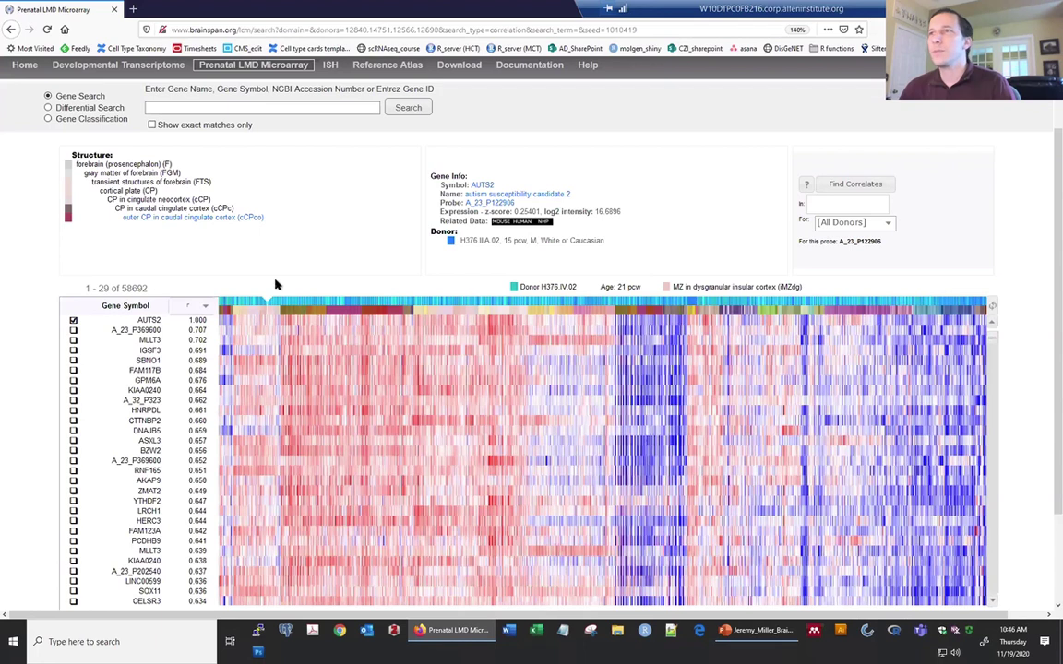
scroll(284, 255, up, 2)
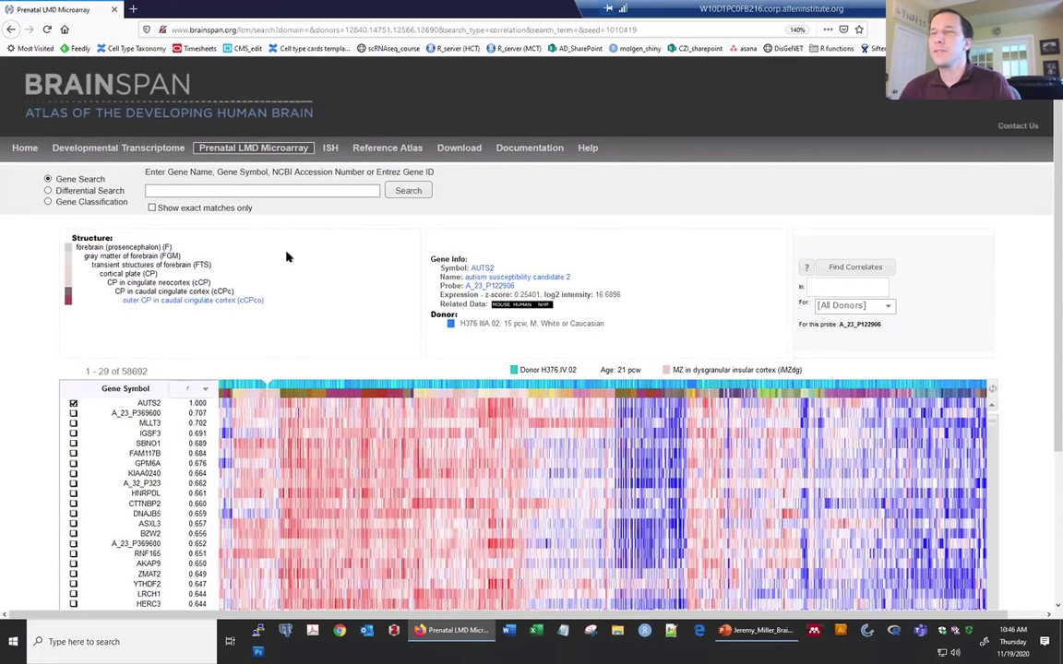
Open BrainSpan's Developmental Transcriptome in a new browser tab and switch to it.
right_click(109, 154)
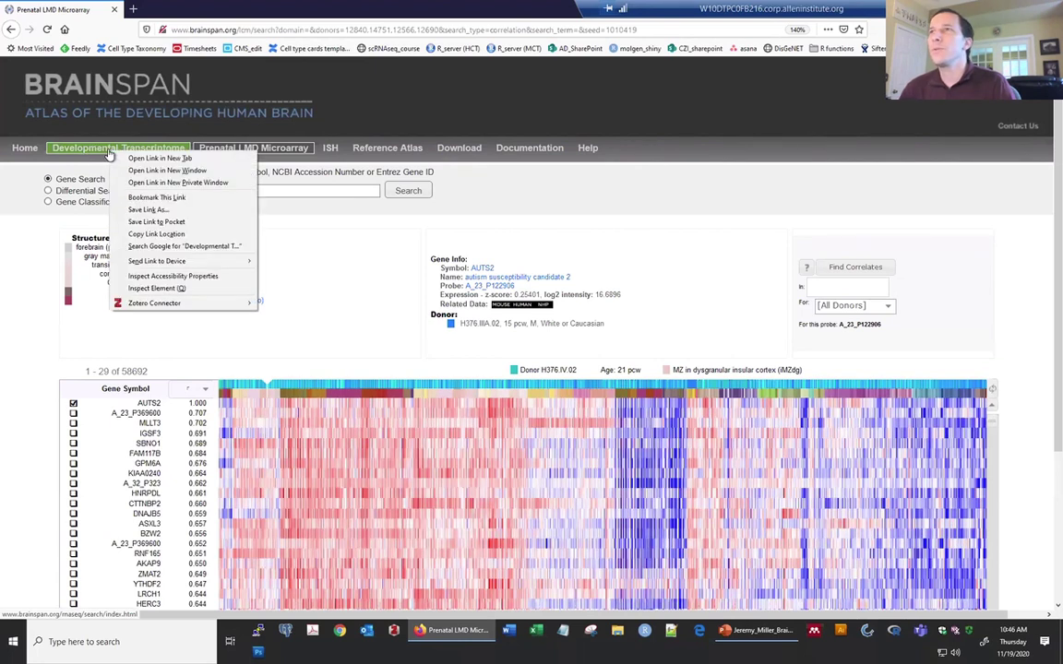
click(144, 158)
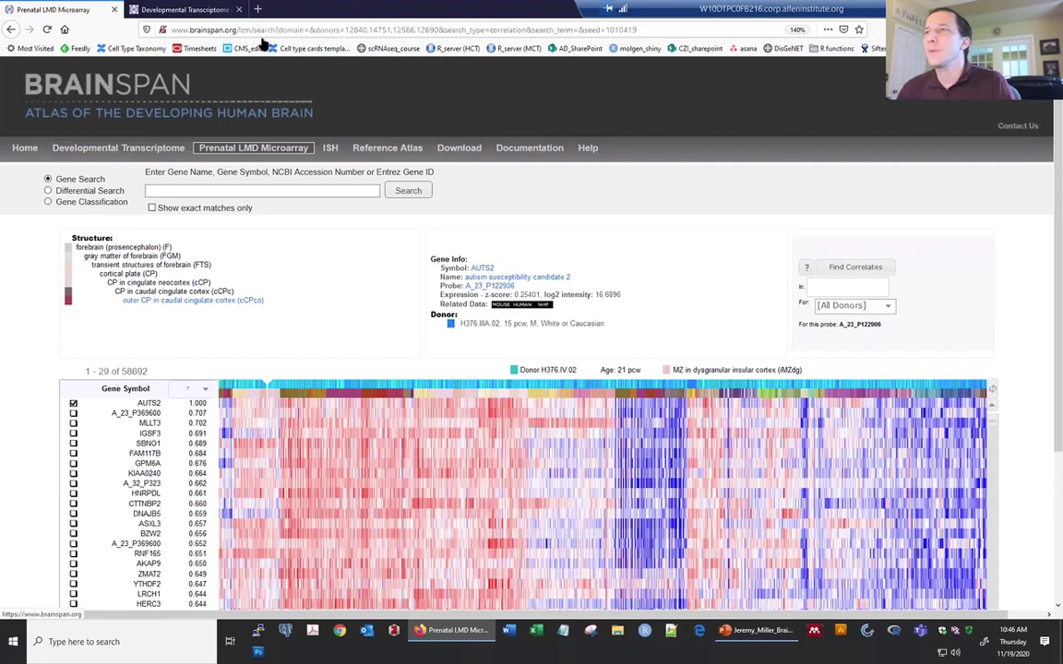
click(201, 10)
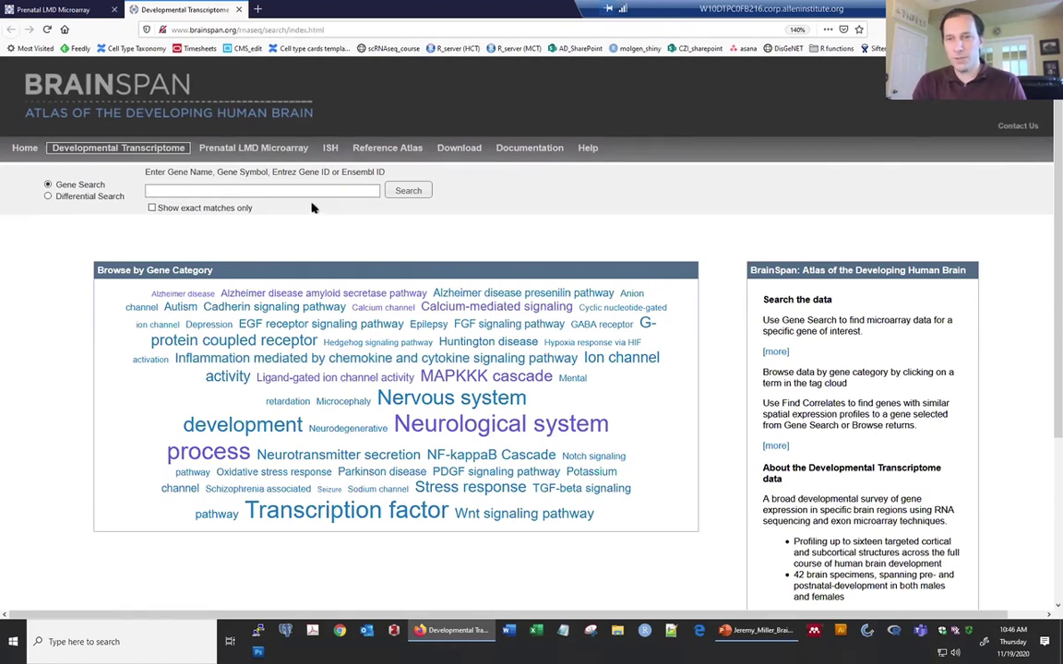
Search the Developmental Transcriptome data for the gene AUTS2.
text(T)
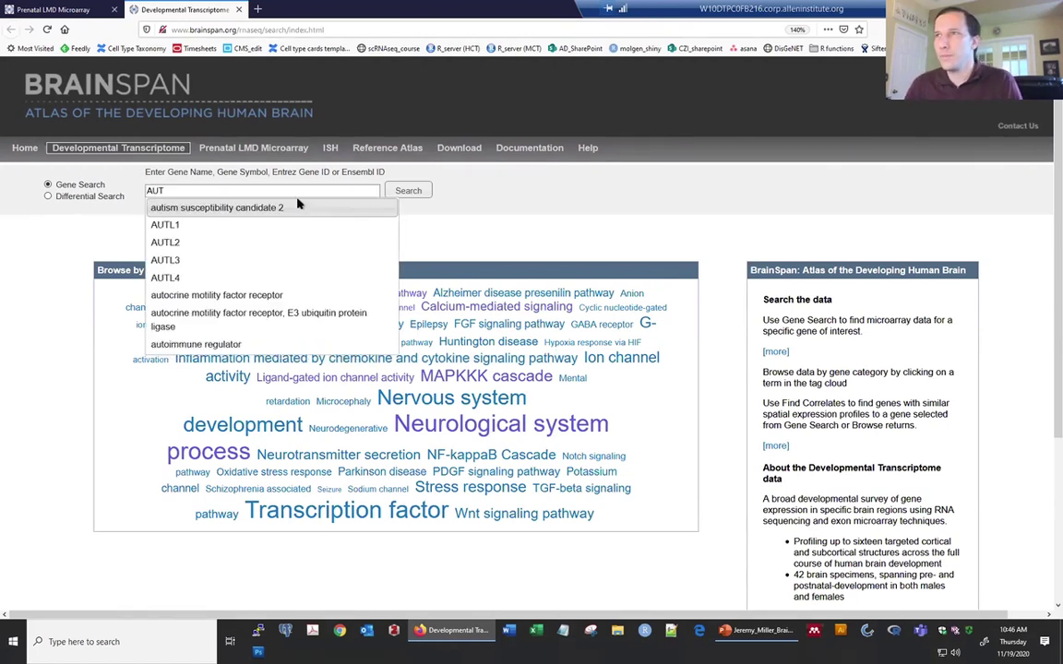
text(T)
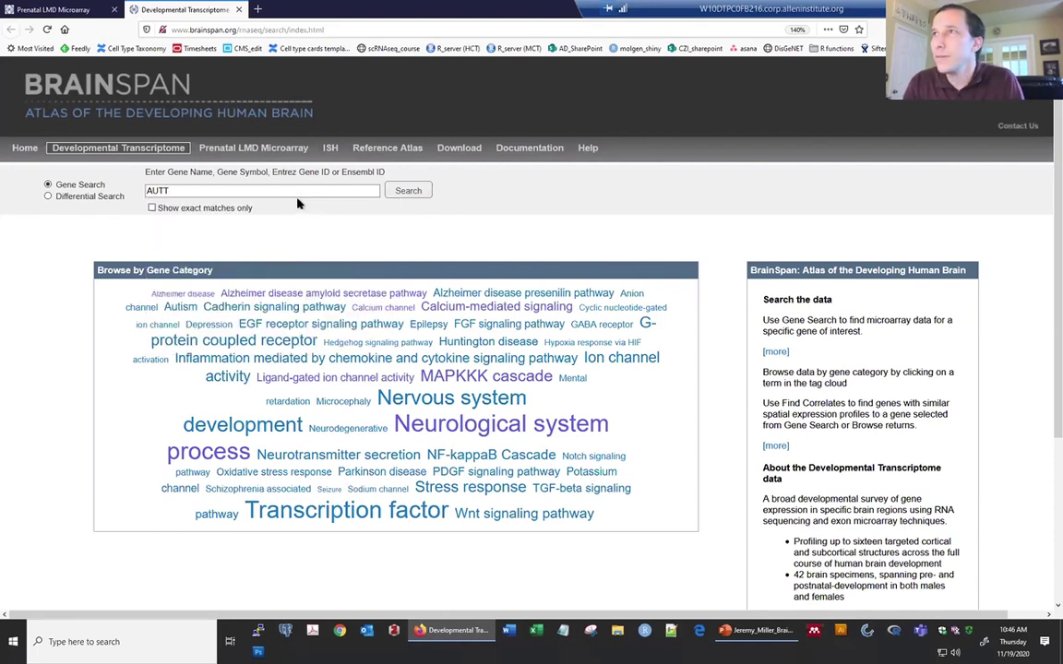
key(BackSpace)
text(s2)
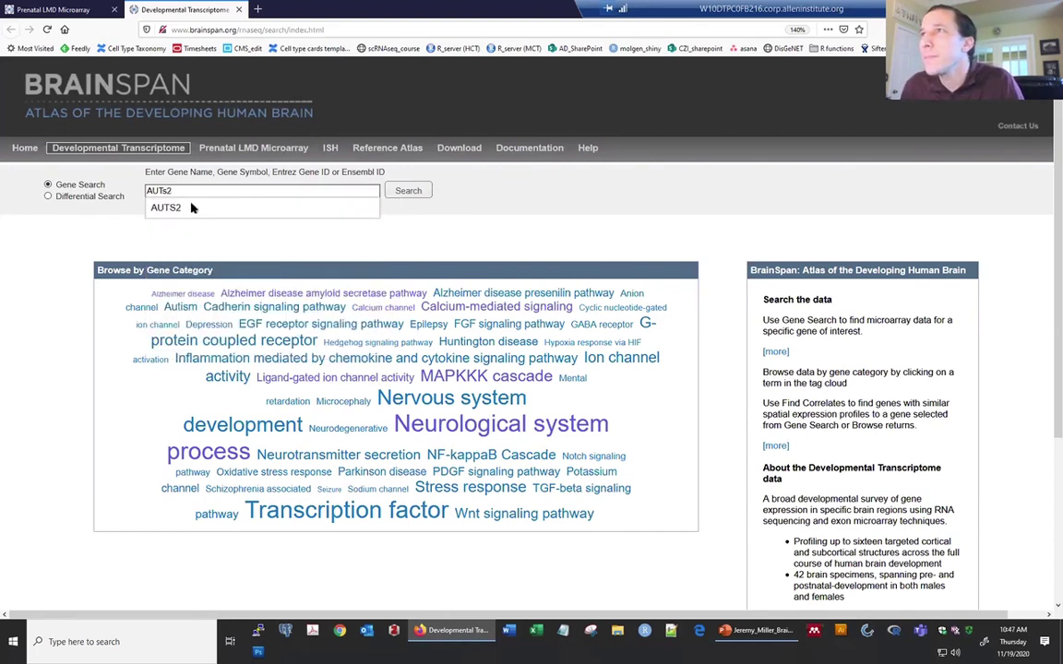
click(175, 207)
click(390, 193)
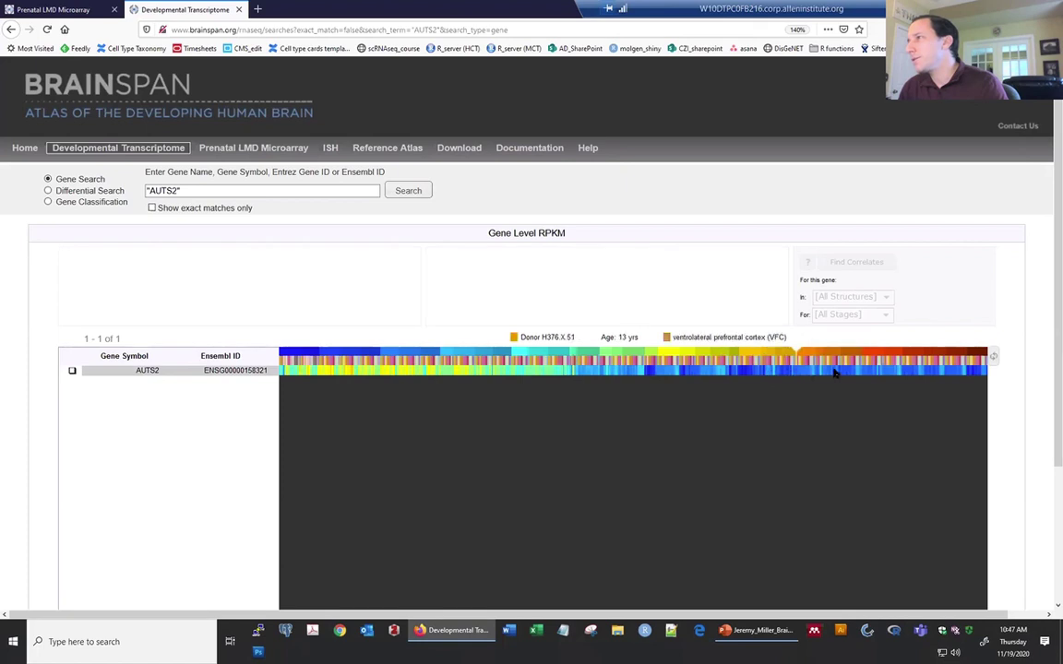
Re-sort the AUTS2 expression heatmap by structure, return it to donor order, and look over its display options.
click(992, 358)
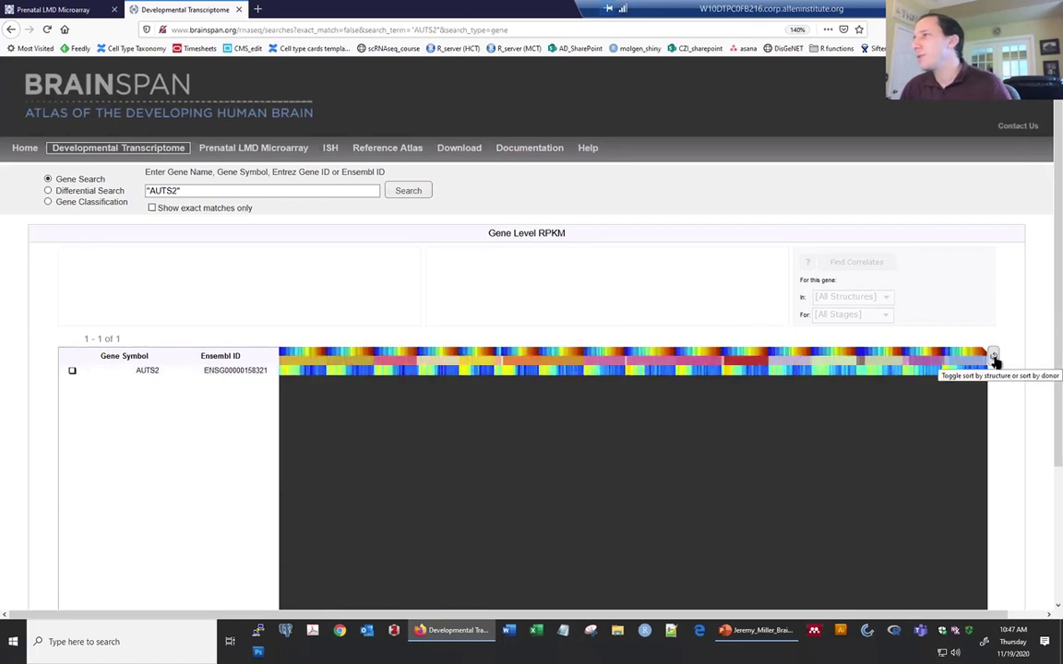
click(993, 358)
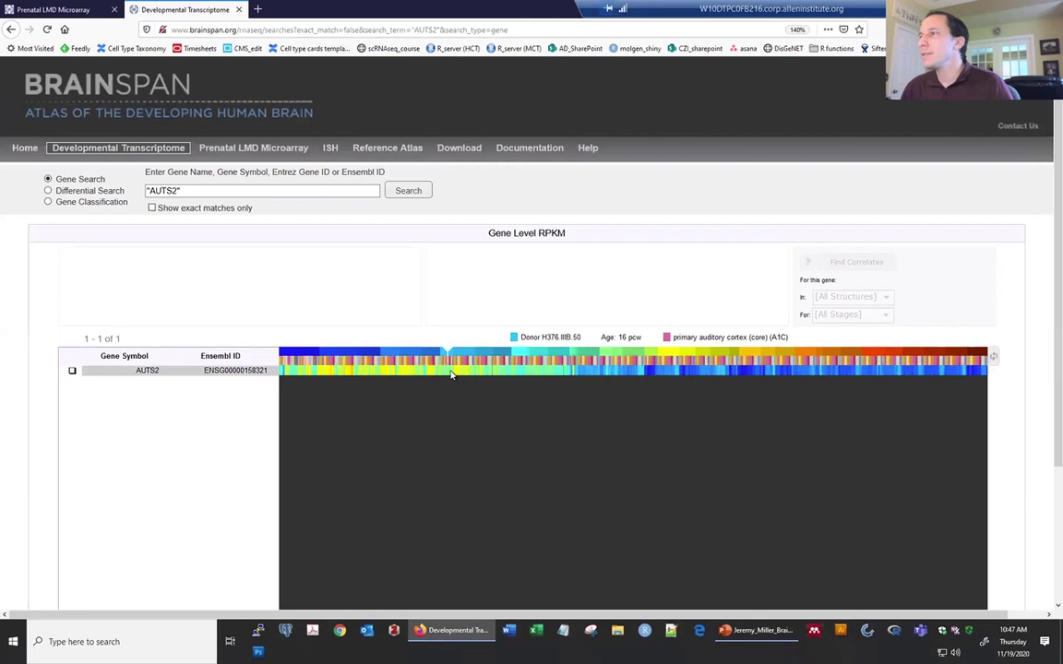
scroll(804, 507, down, 3)
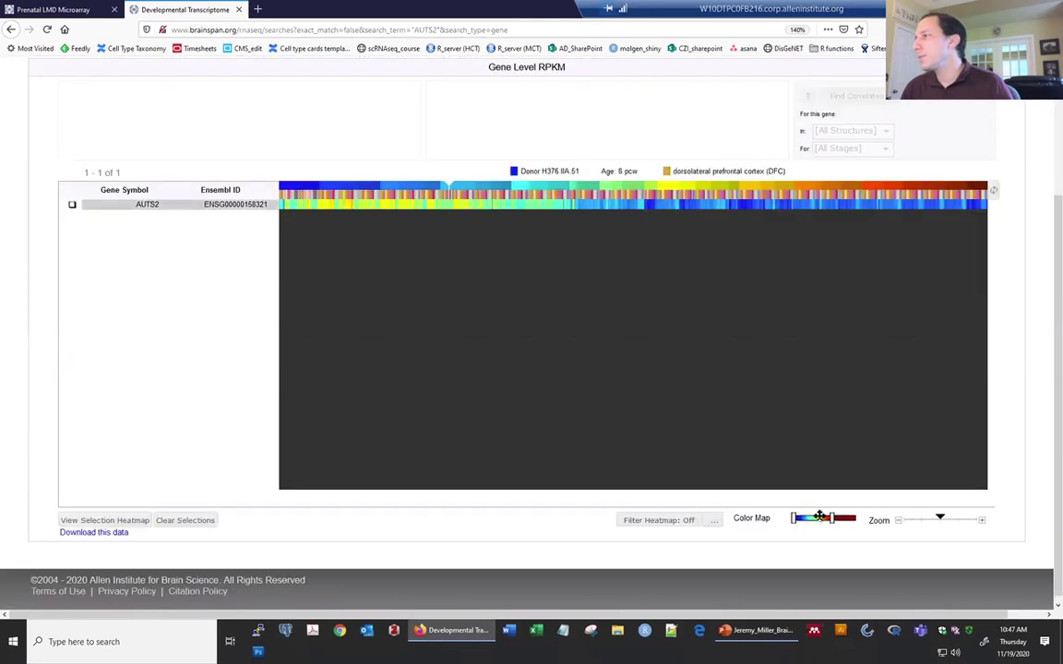
scroll(406, 323, up, 3)
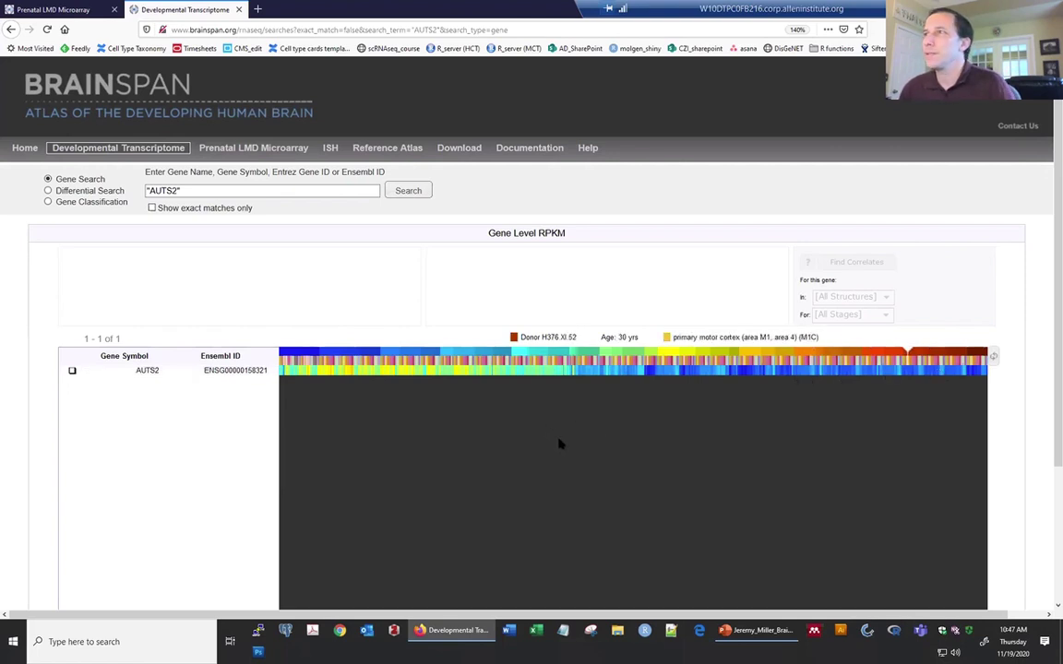
Select a 21 pcw sample in the AUTS2 row and open the gene's page to examine its exon-level RNA-Seq heatmap.
click(541, 372)
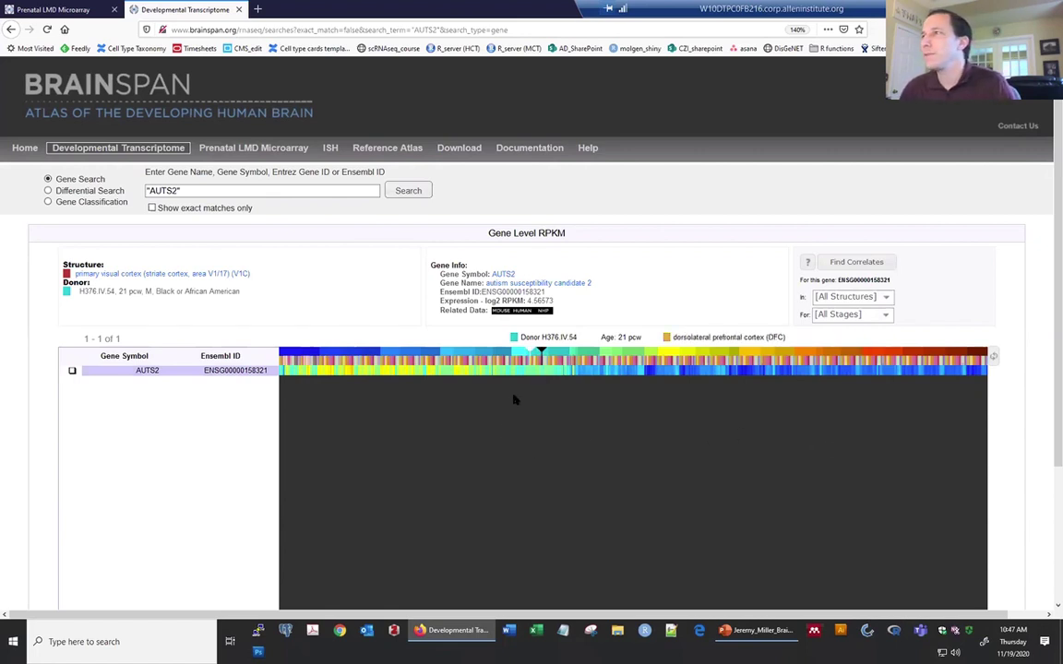
click(525, 371)
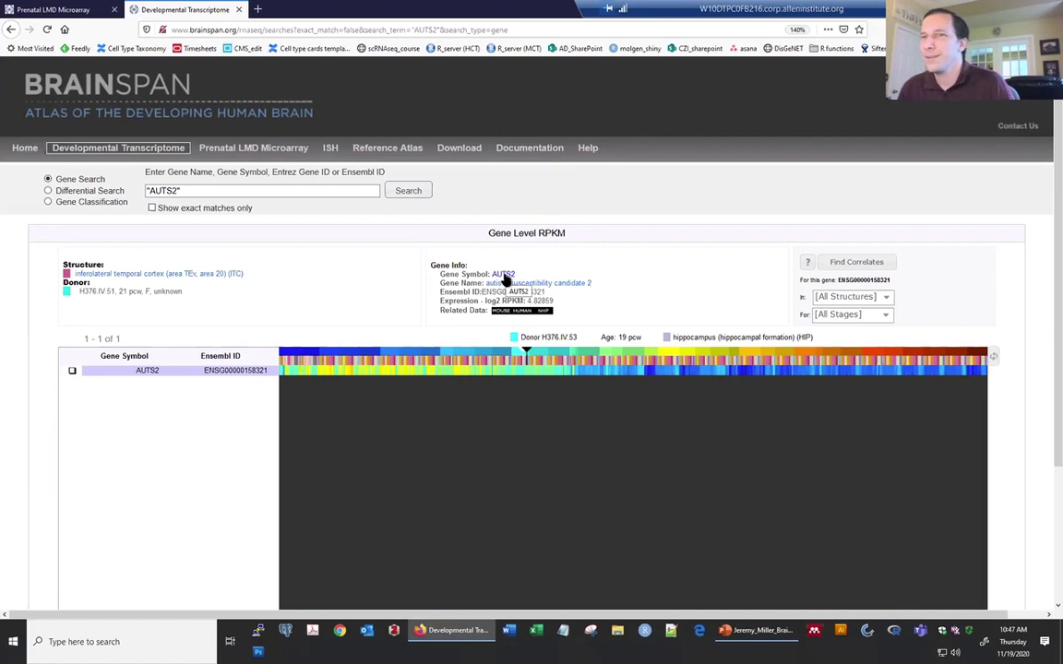
click(503, 275)
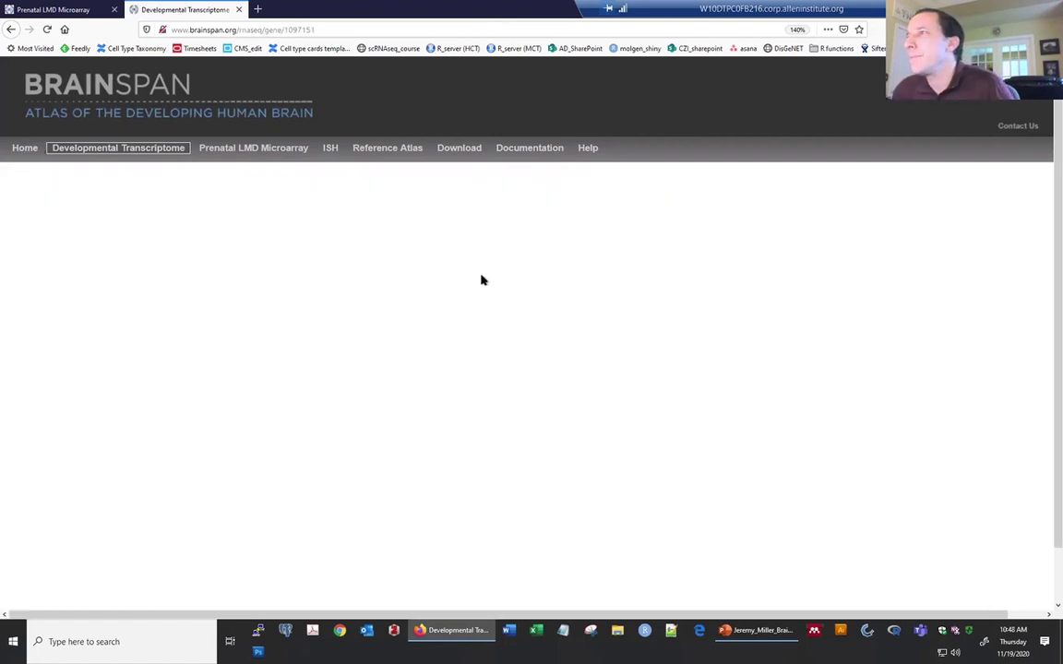
scroll(92, 209, down, 2)
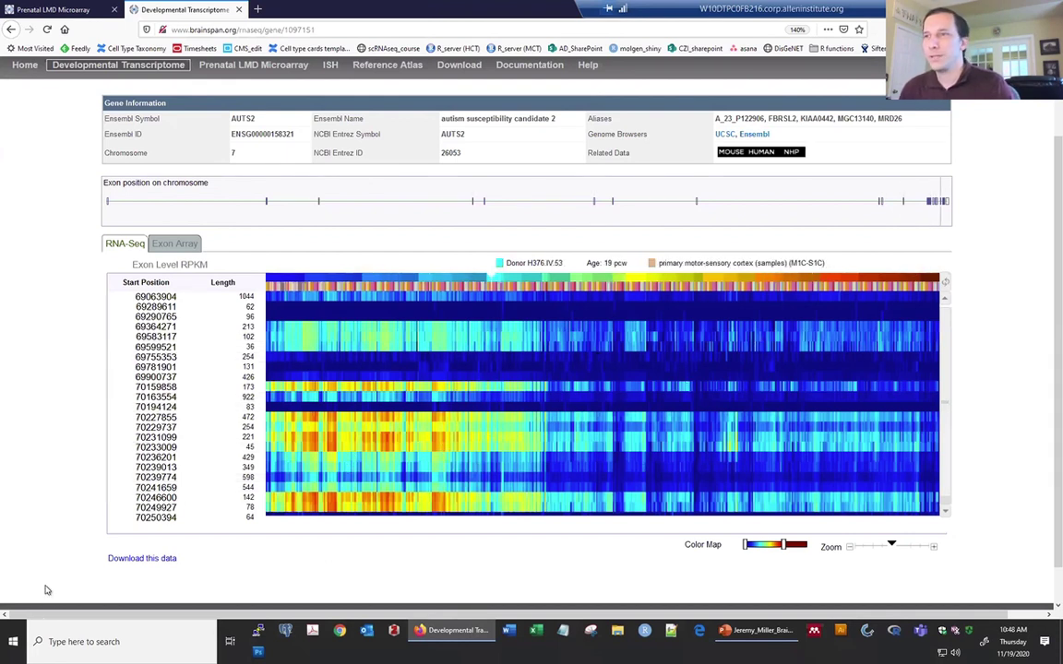
scroll(188, 527, up, 2)
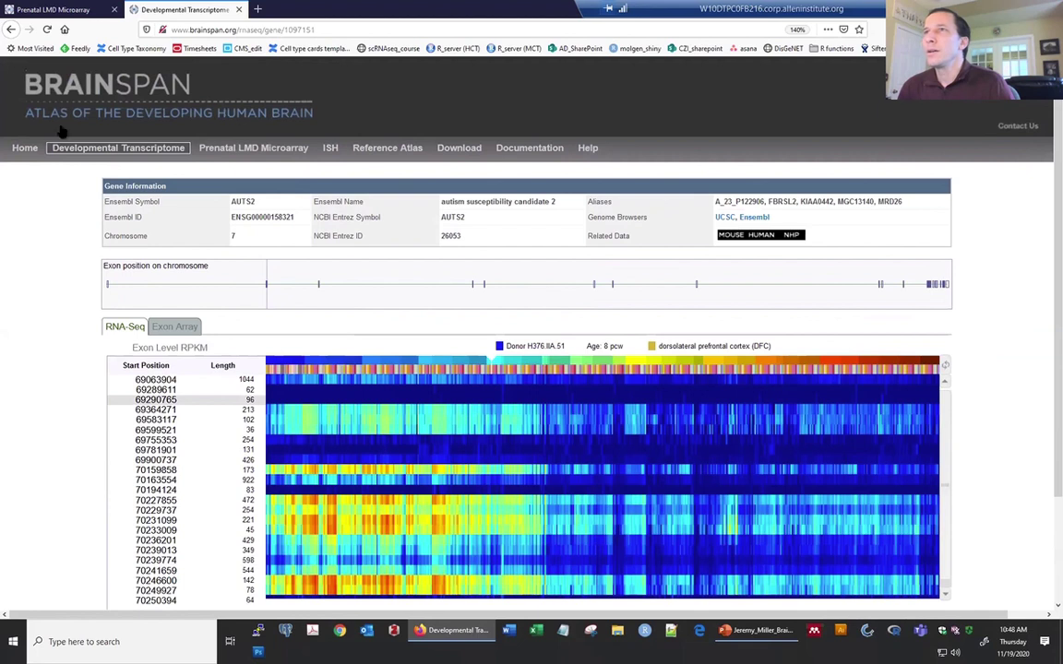
Return to the AUTS2 gene-level heatmap and find its correlated genes across all structures and all stages.
click(11, 29)
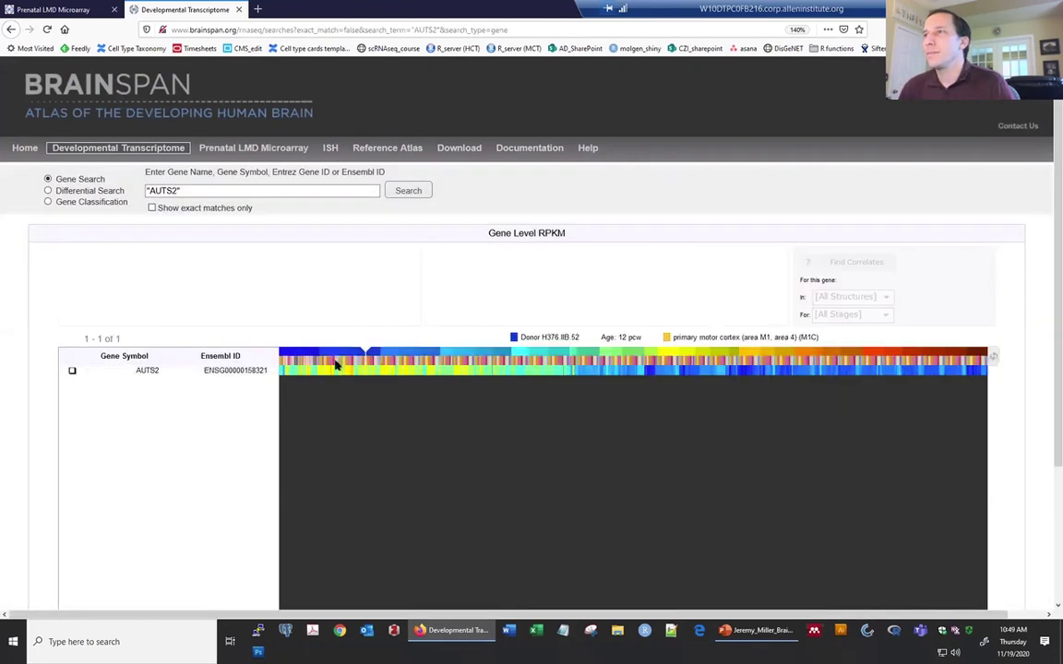
click(493, 375)
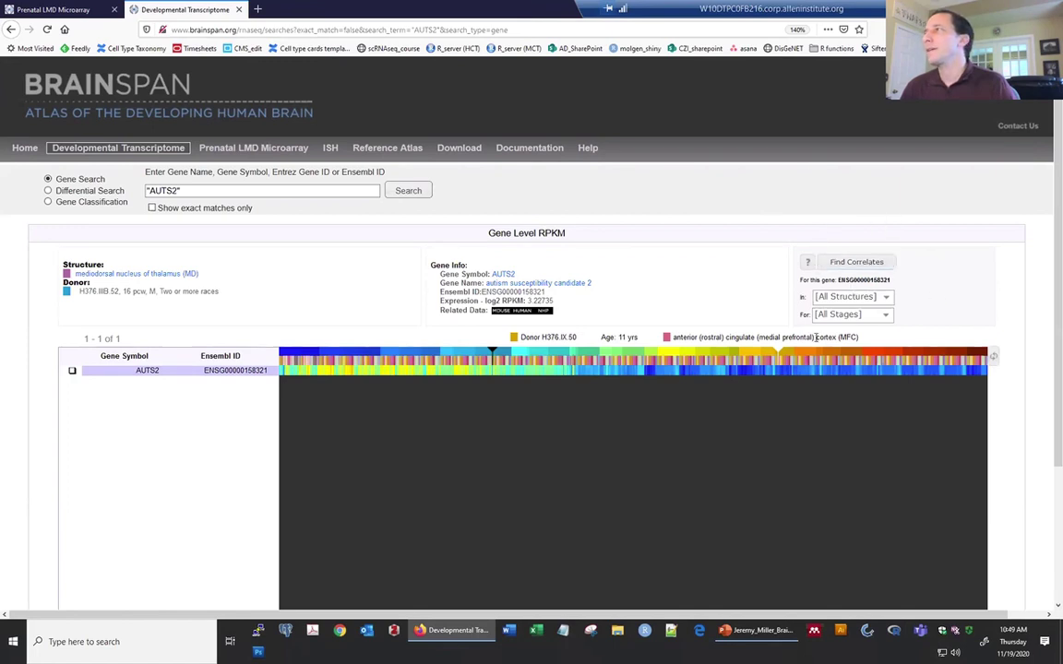
click(883, 263)
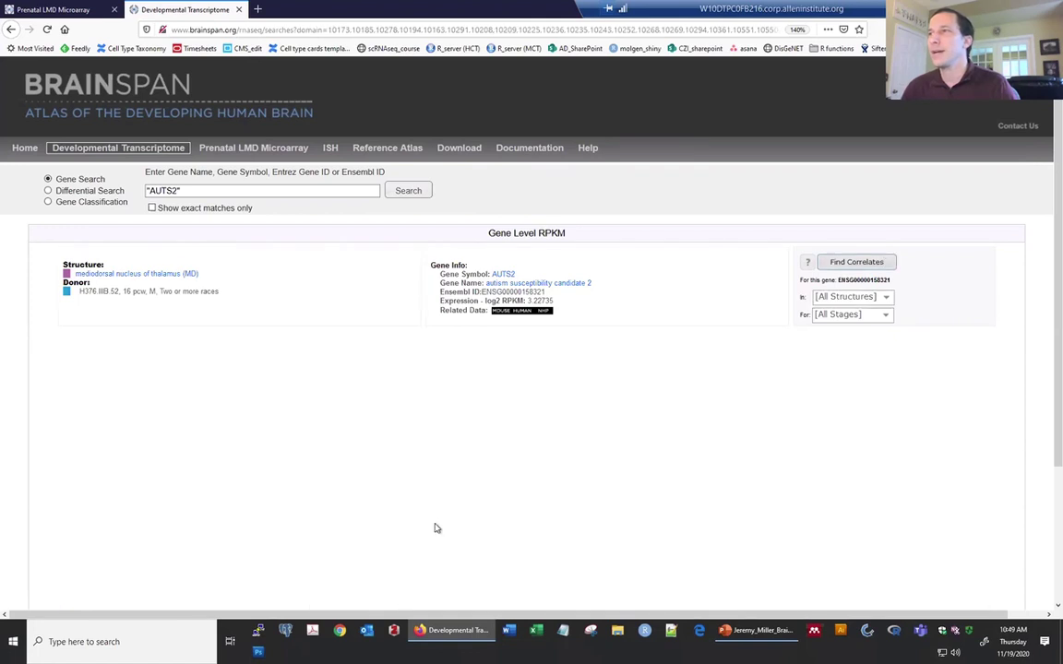
scroll(365, 560, down, 1)
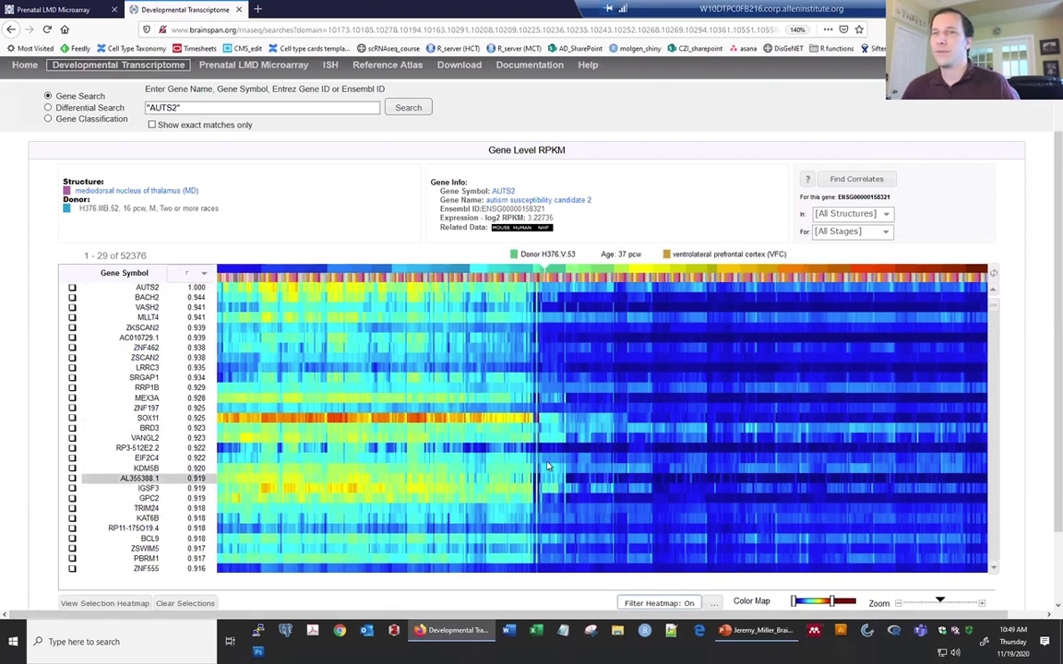
Switch to the Prenatal LMD Microarray results, view the data download options for the AUTS2 correlates, and close them without downloading.
click(59, 9)
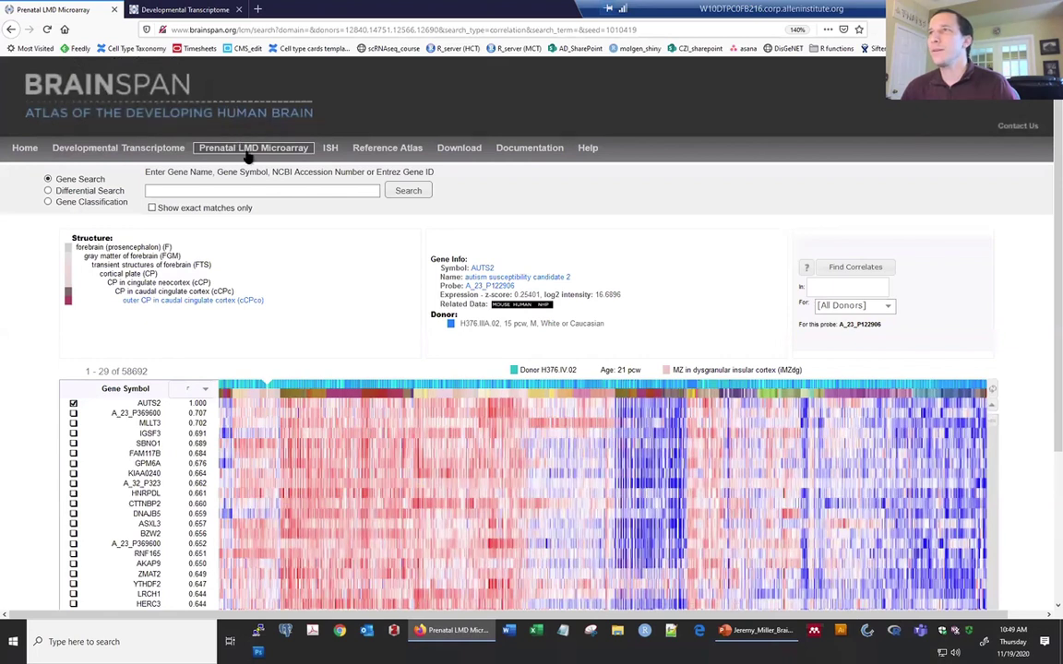
scroll(304, 496, down, 1)
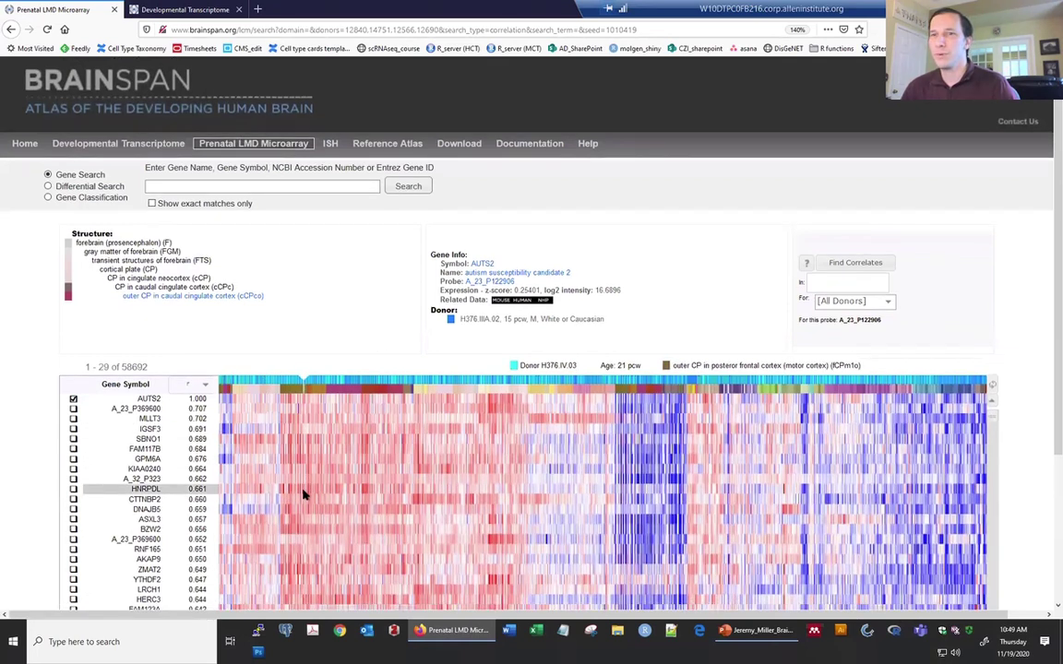
scroll(309, 491, down, 2)
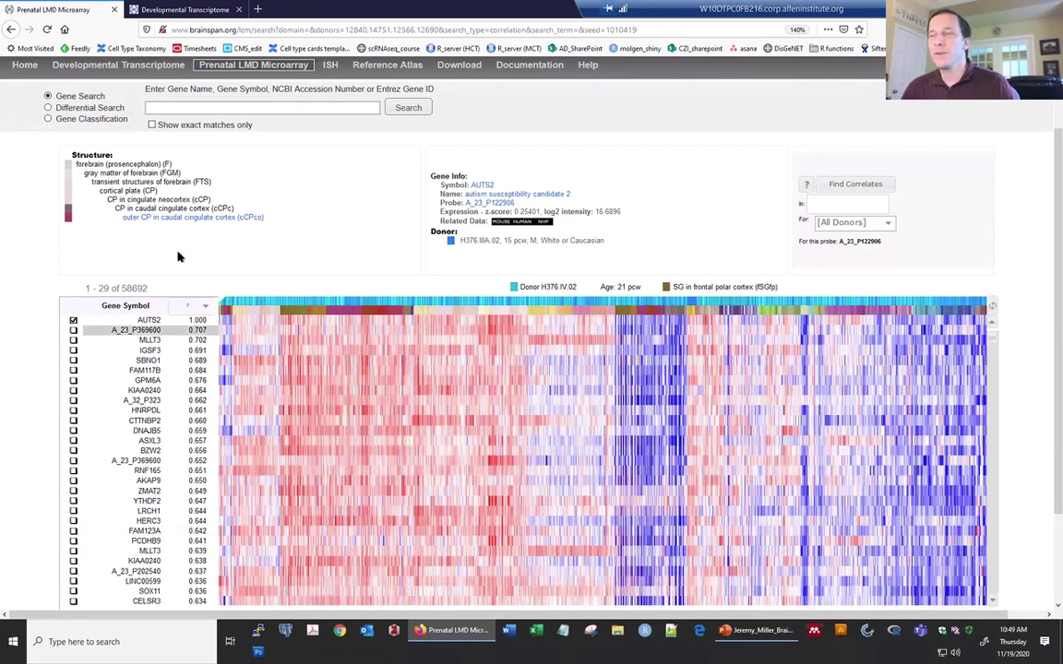
scroll(182, 268, down, 3)
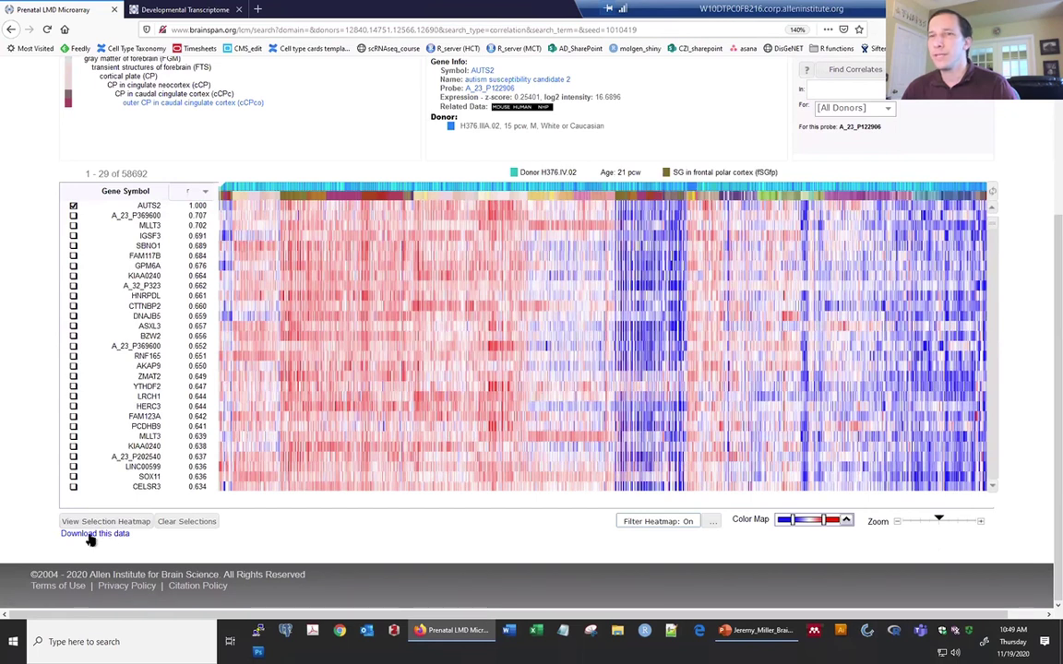
click(90, 537)
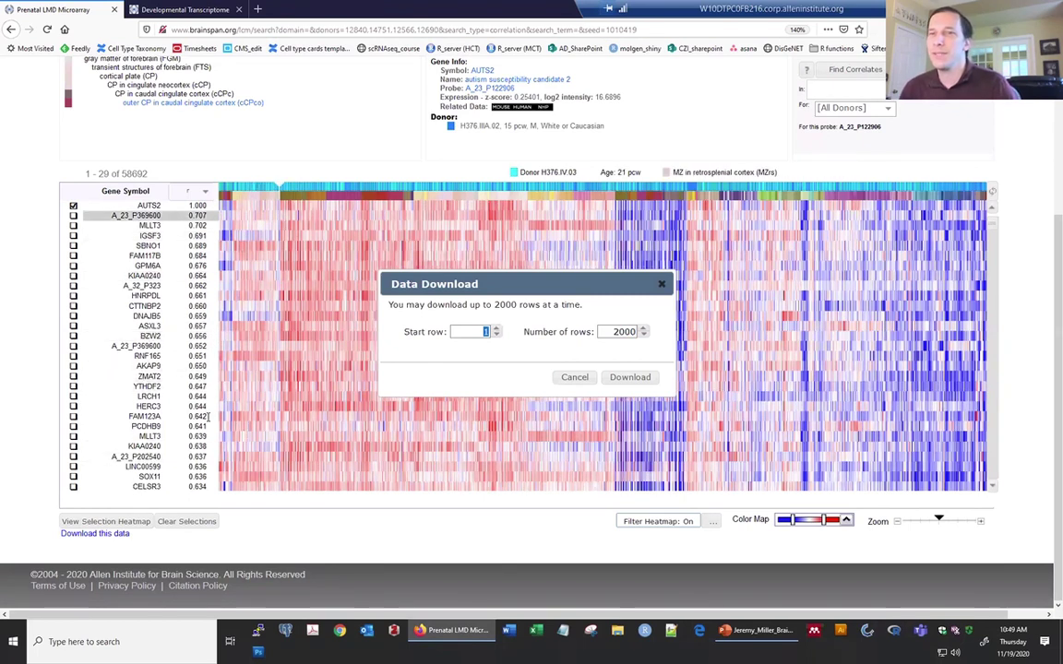
click(521, 381)
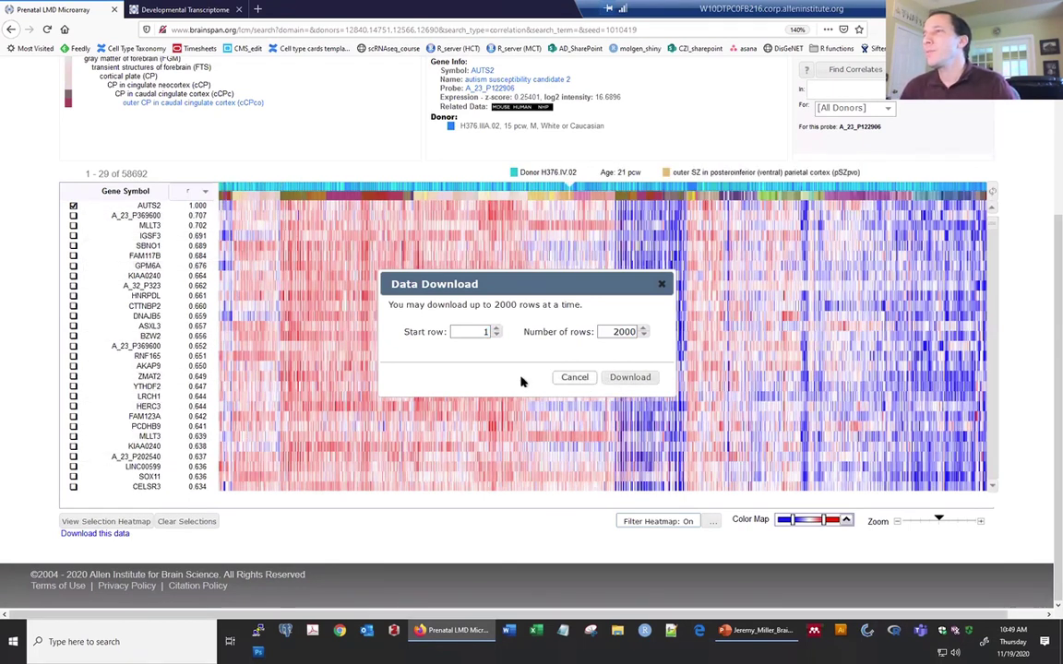
click(574, 378)
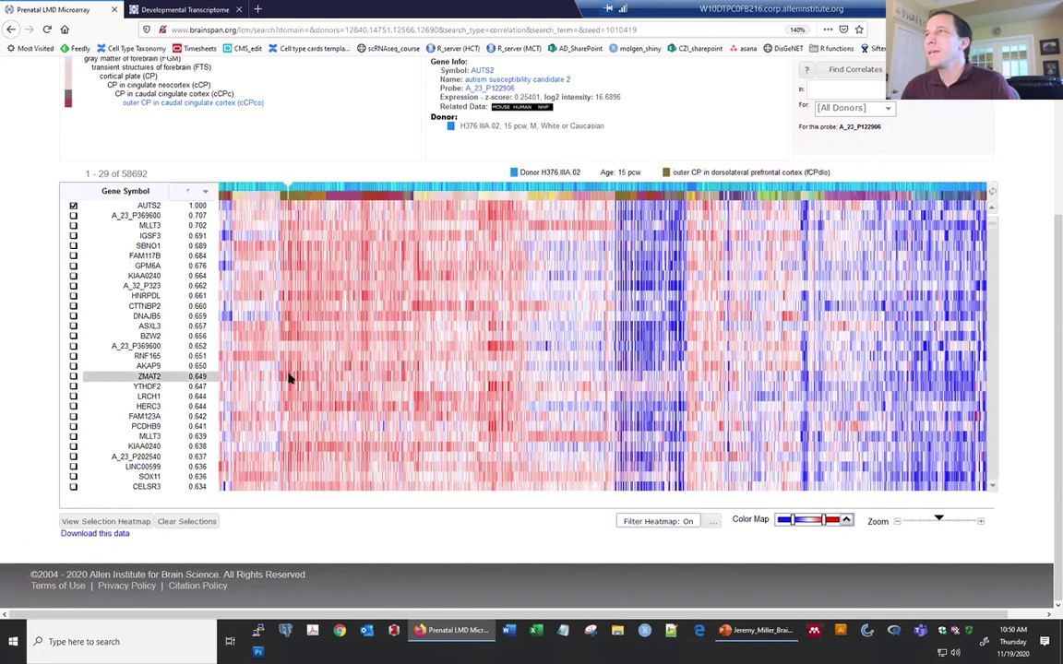
Compare the ranked AUTS2 correlates in the Prenatal LMD Microarray and Developmental Transcriptome results.
scroll(290, 374, up, 3)
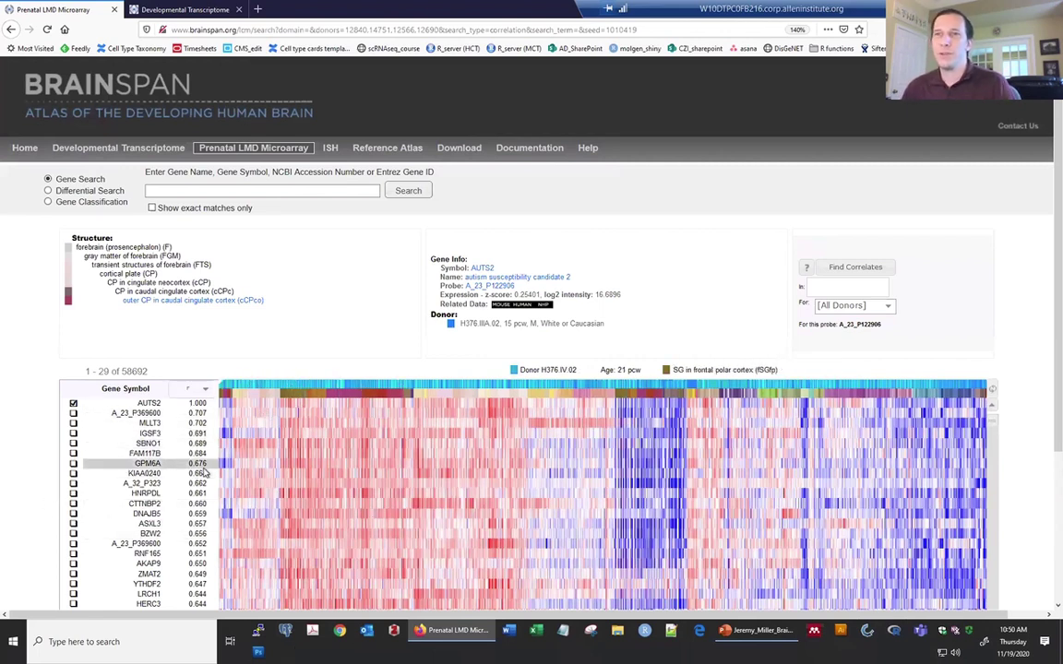
scroll(161, 454, down, 2)
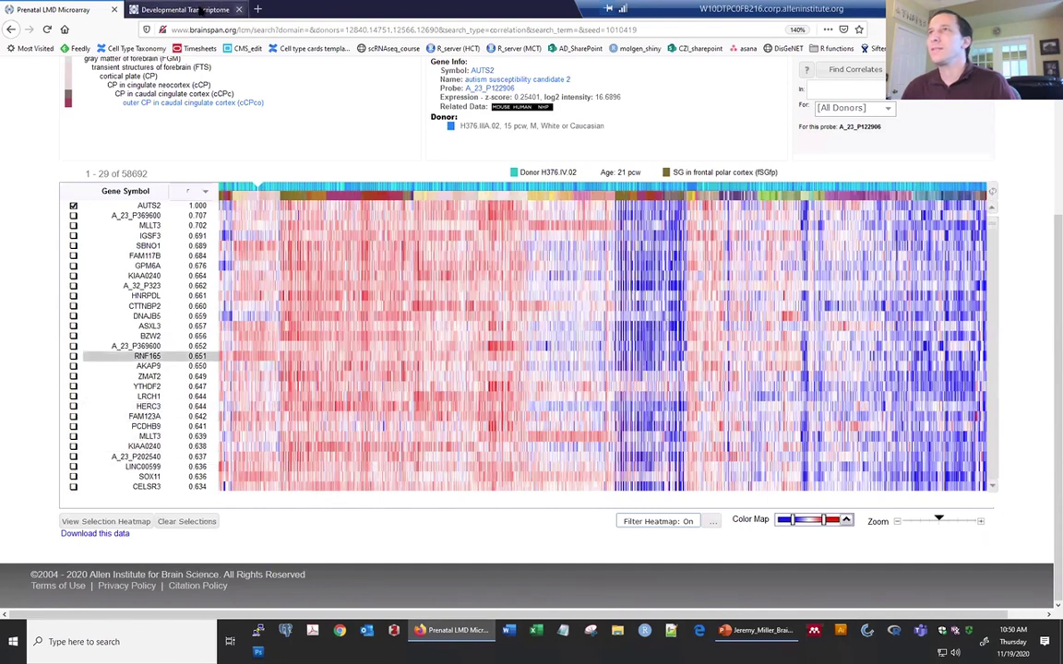
key(ctrl+Tab)
scroll(261, 349, down, 1)
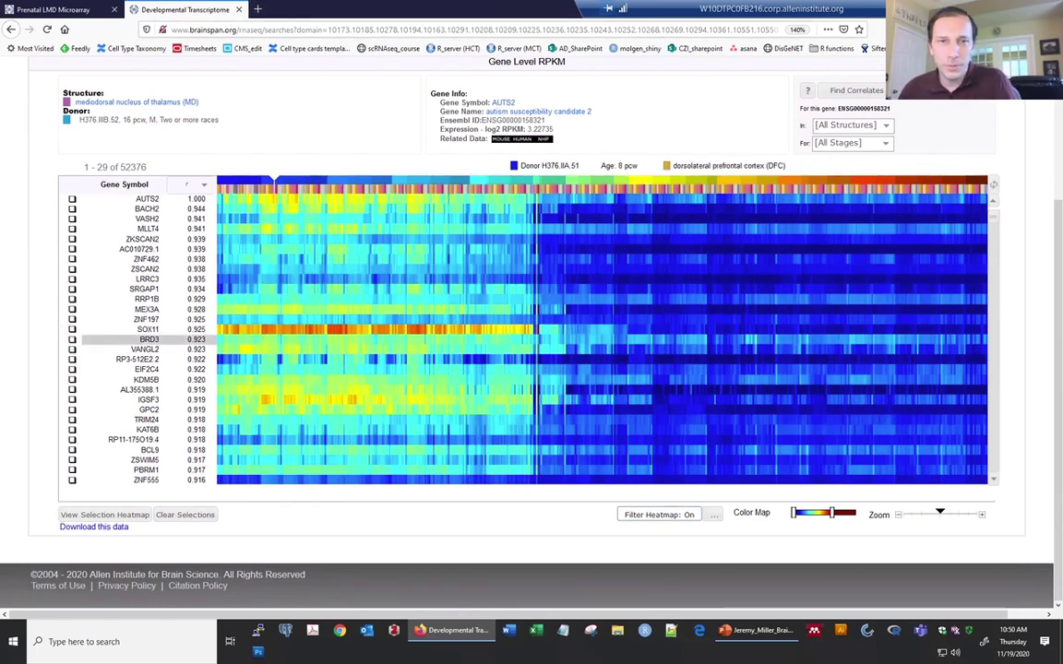
click(83, 10)
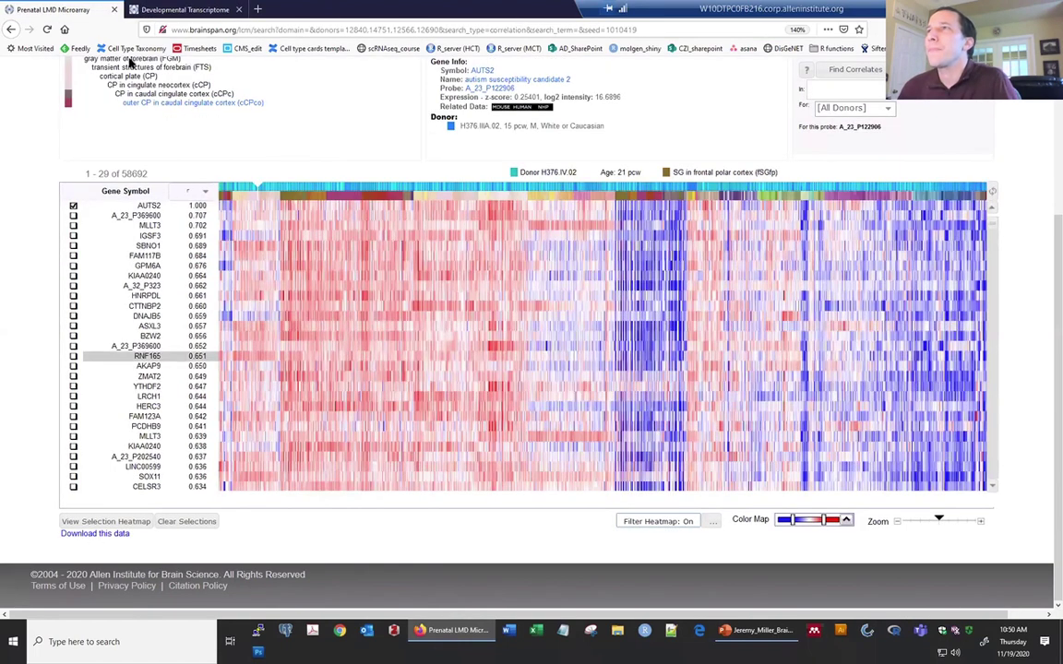
Set up a microarray differential search with cortical plate (CP) as target structure and neural plate (NP) as contrast structure.
scroll(388, 209, up, 3)
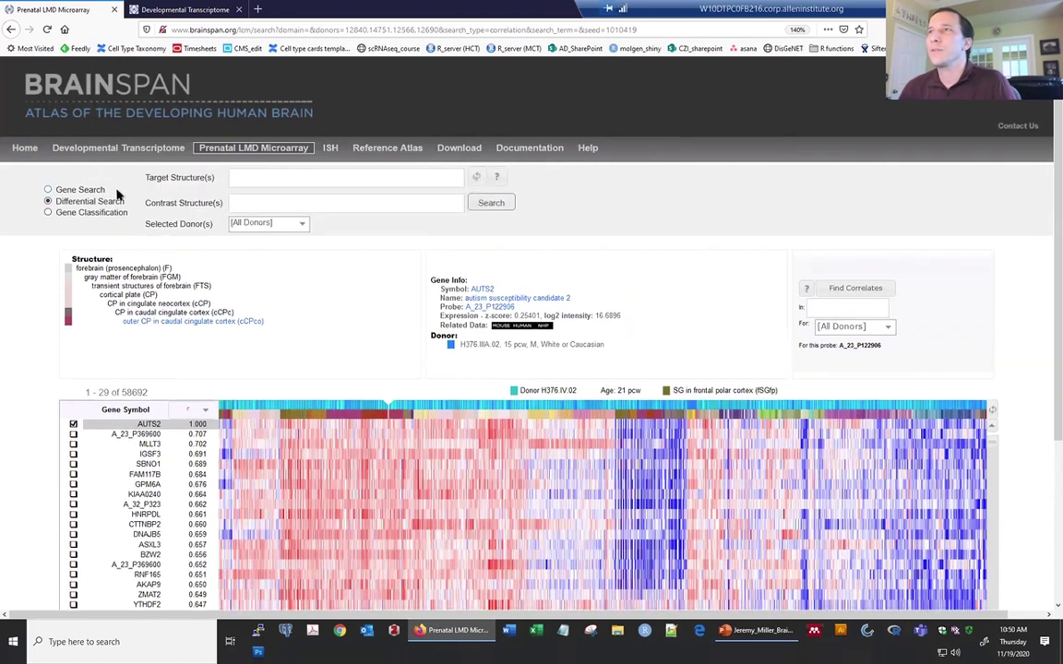
click(353, 179)
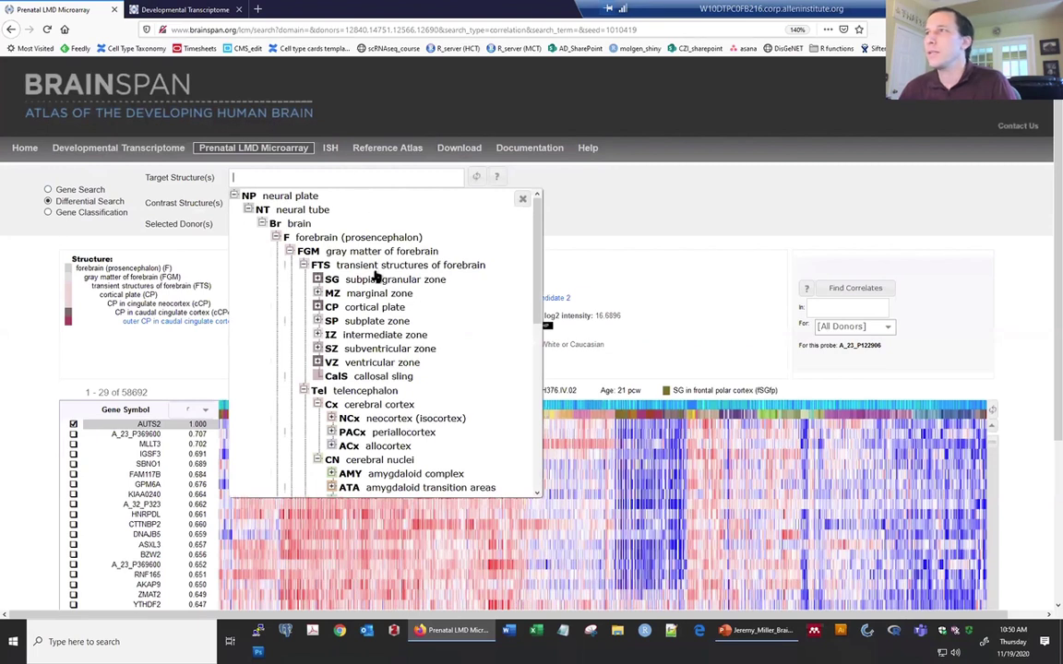
click(343, 307)
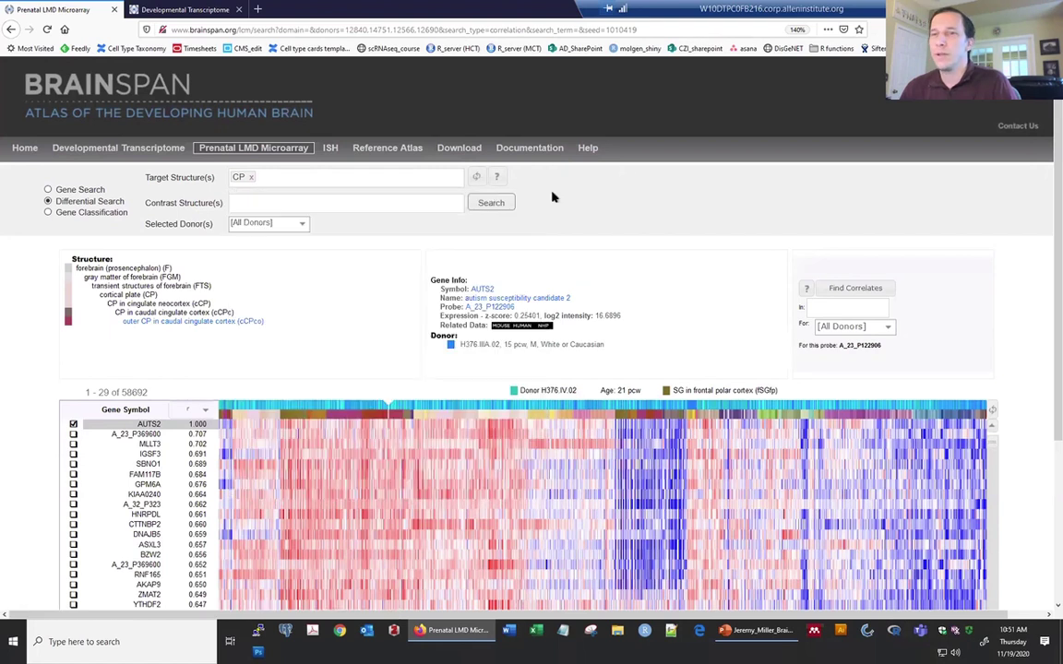
click(284, 204)
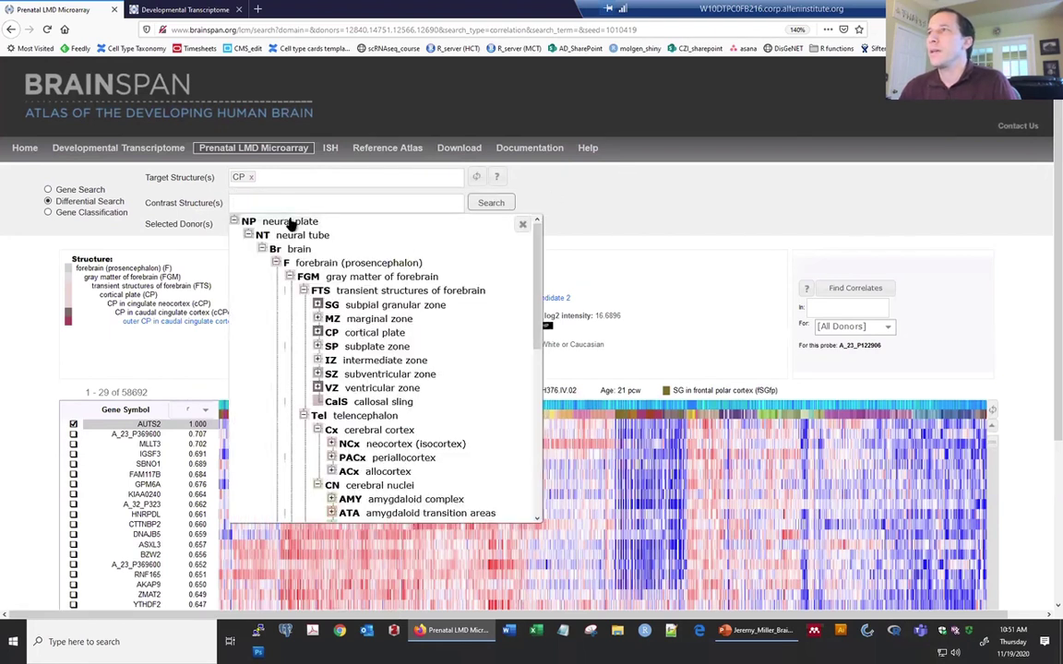
click(290, 222)
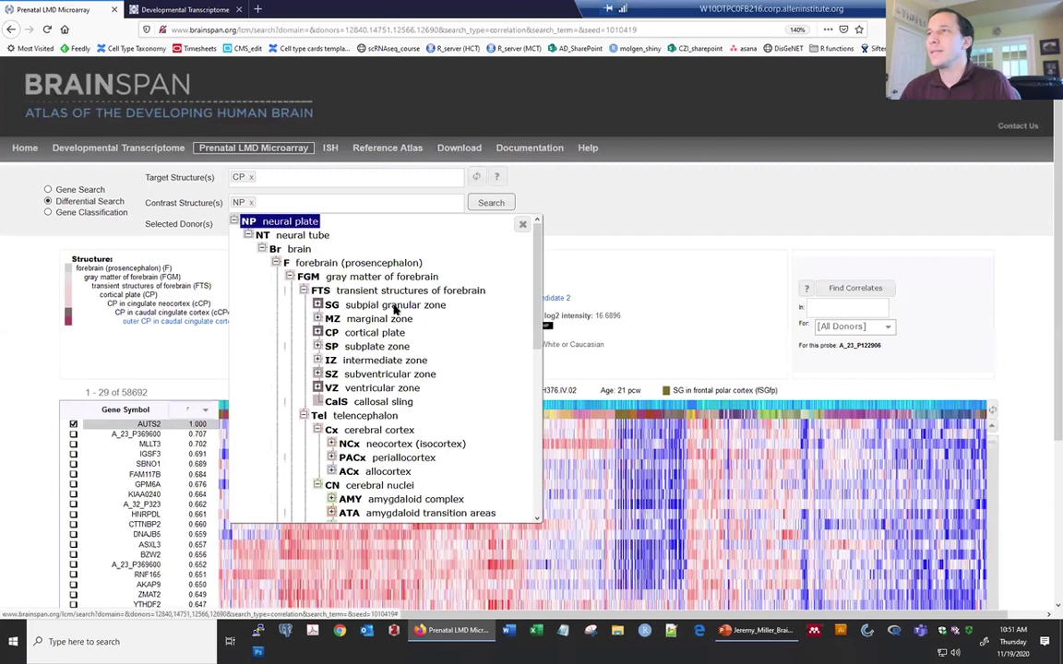
click(295, 178)
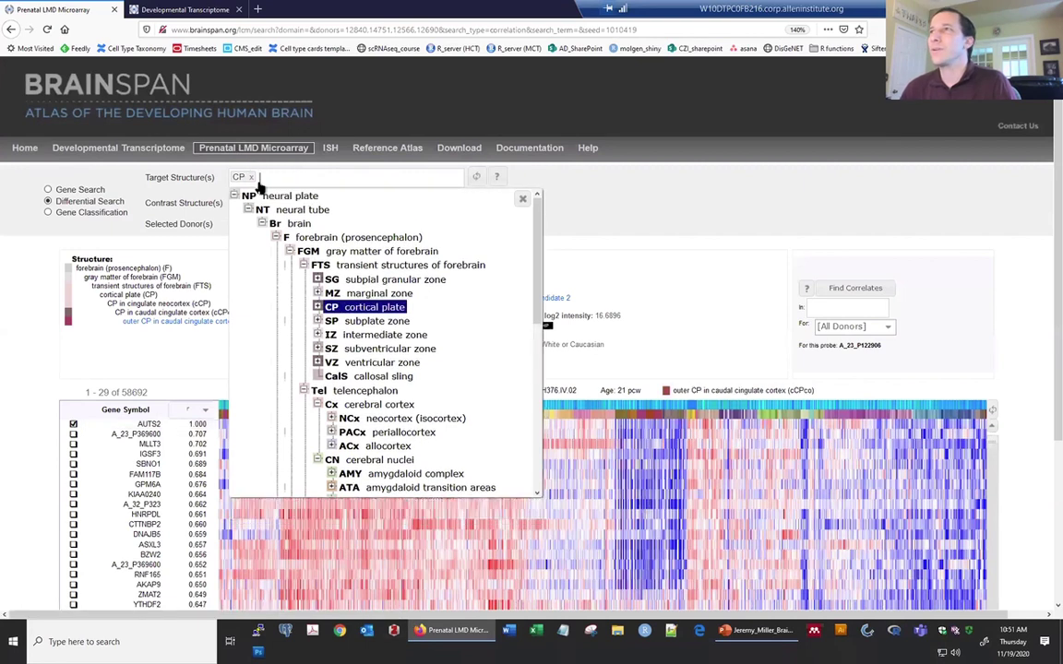
drag(274, 196, 493, 204)
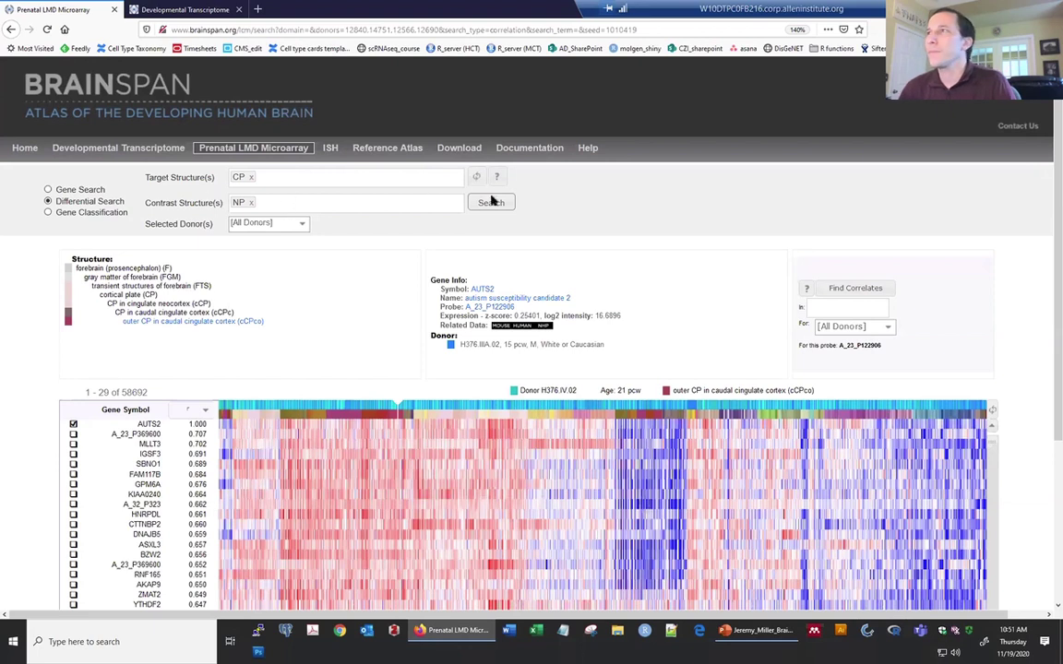
Run the differential search across all donors and look over the genes ranked by p-value and fold change.
click(494, 203)
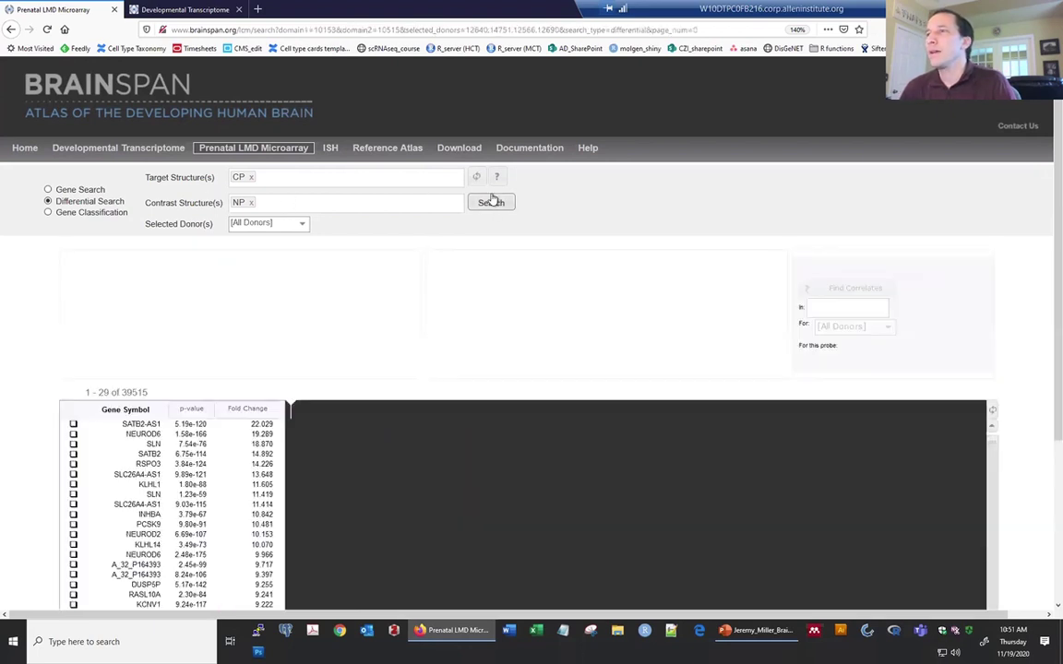
scroll(435, 307, down, 2)
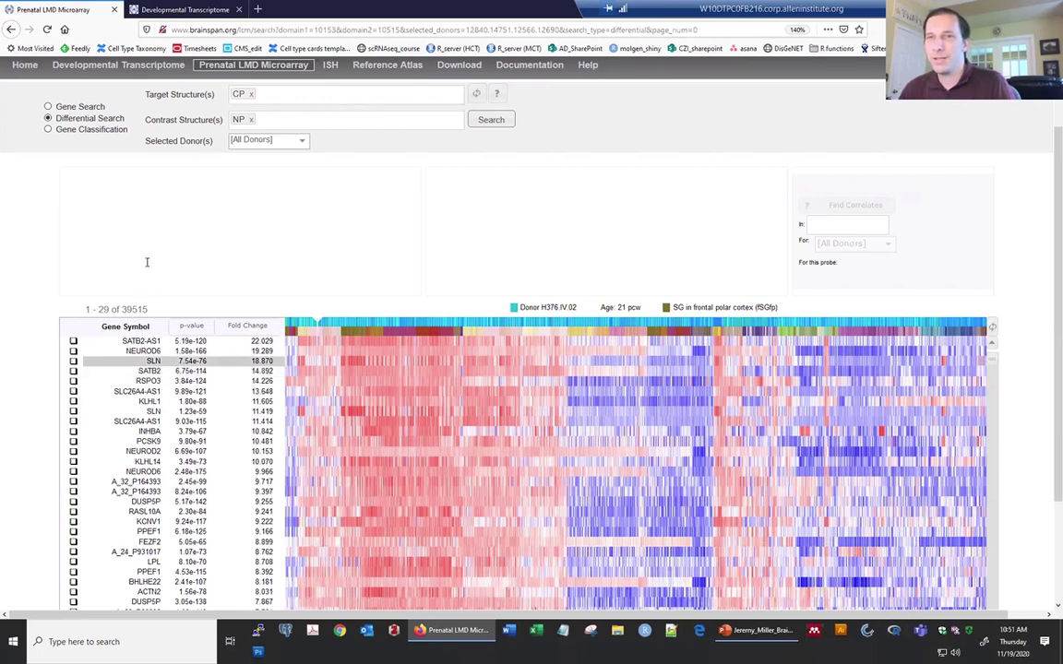
scroll(148, 442, down, 1)
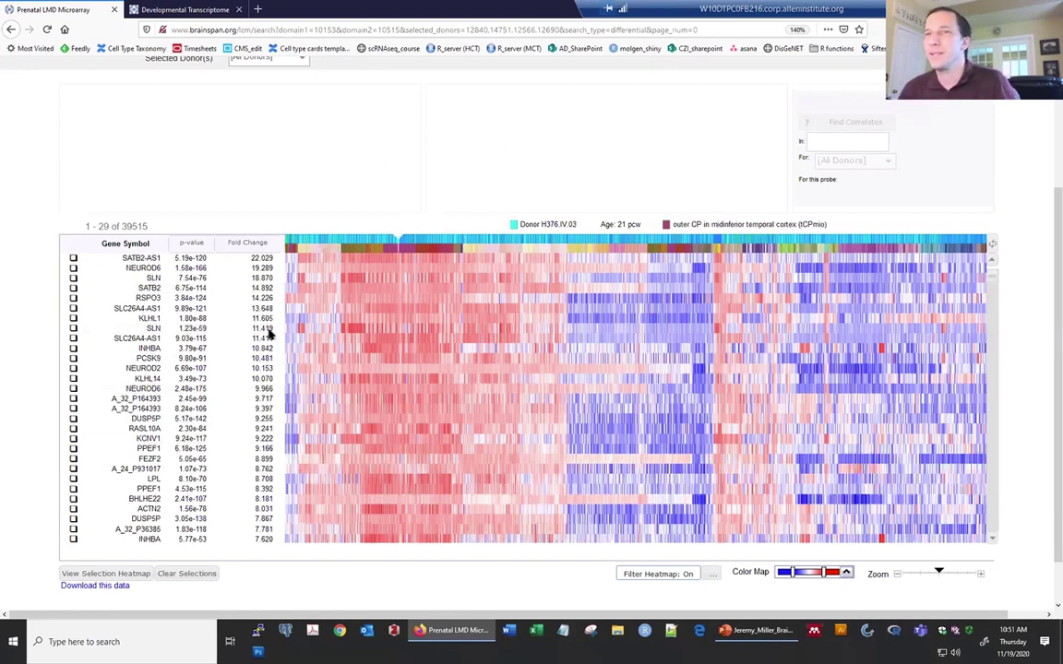
scroll(234, 367, up, 3)
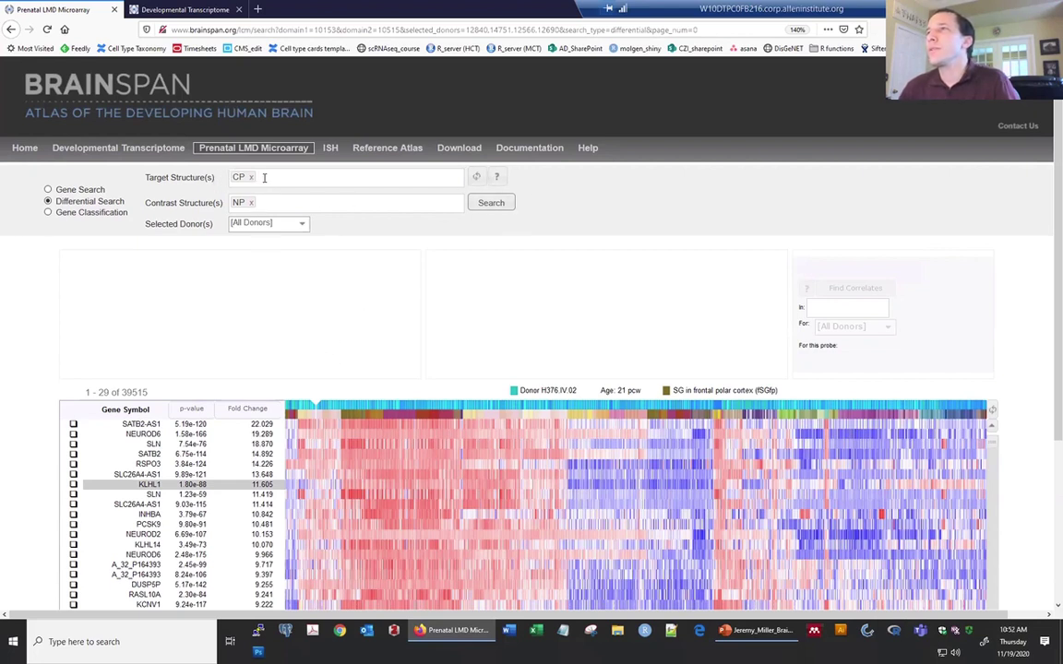
Swap the target and contrast structures to view the reversed differential results, and swap them back.
click(476, 178)
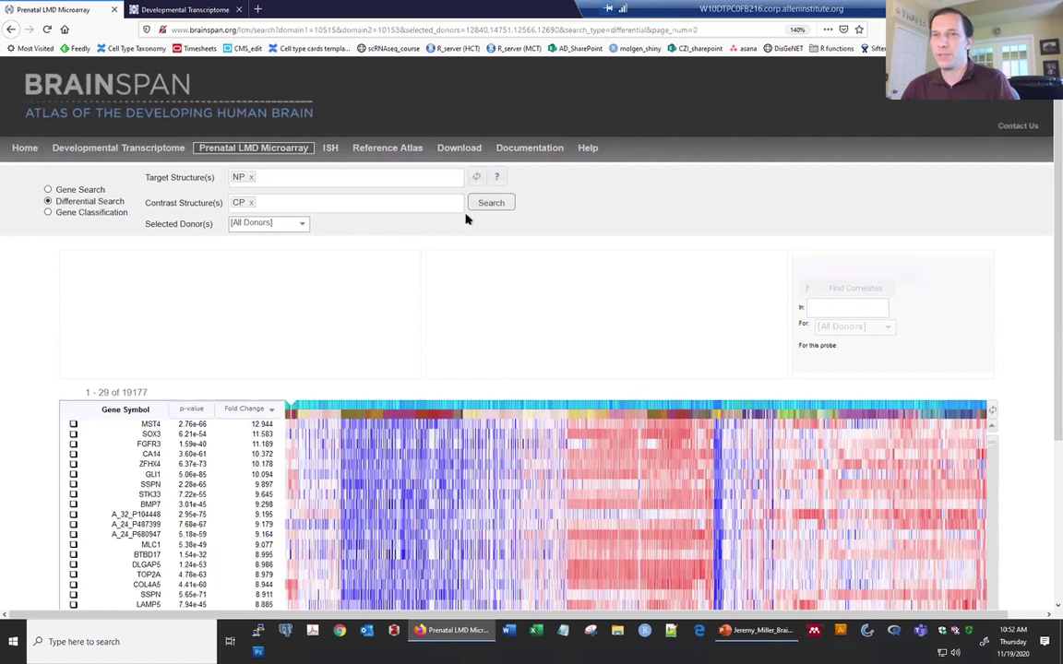
click(476, 177)
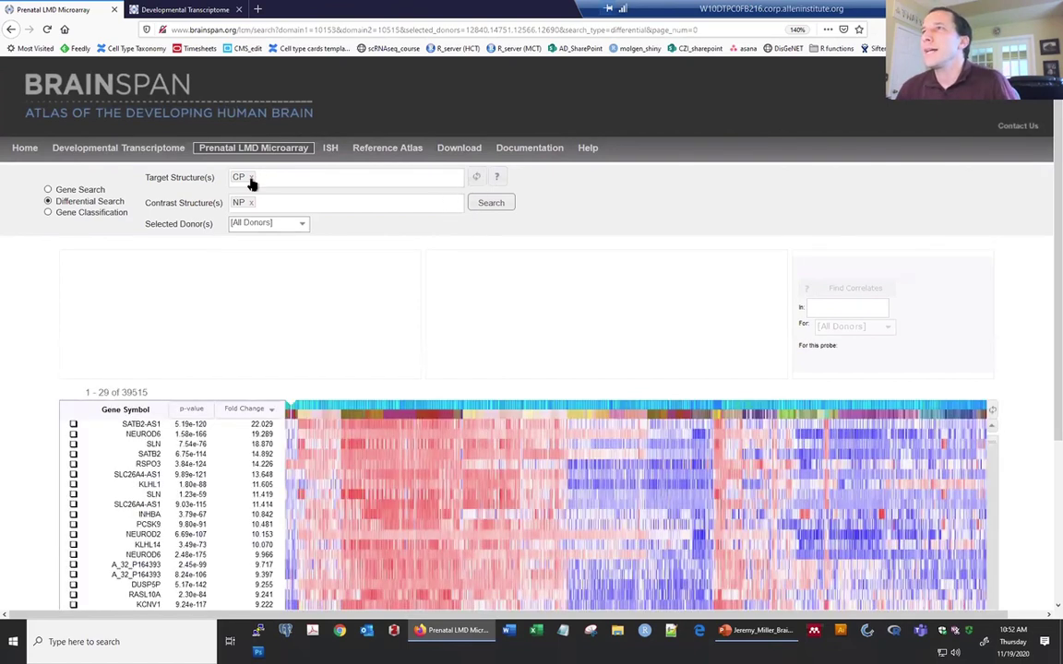
Replace the target structure with ventricular zone (VZ) and subventricular zone (SZ), run the differential search against NP, and look over the ranked genes.
click(251, 181)
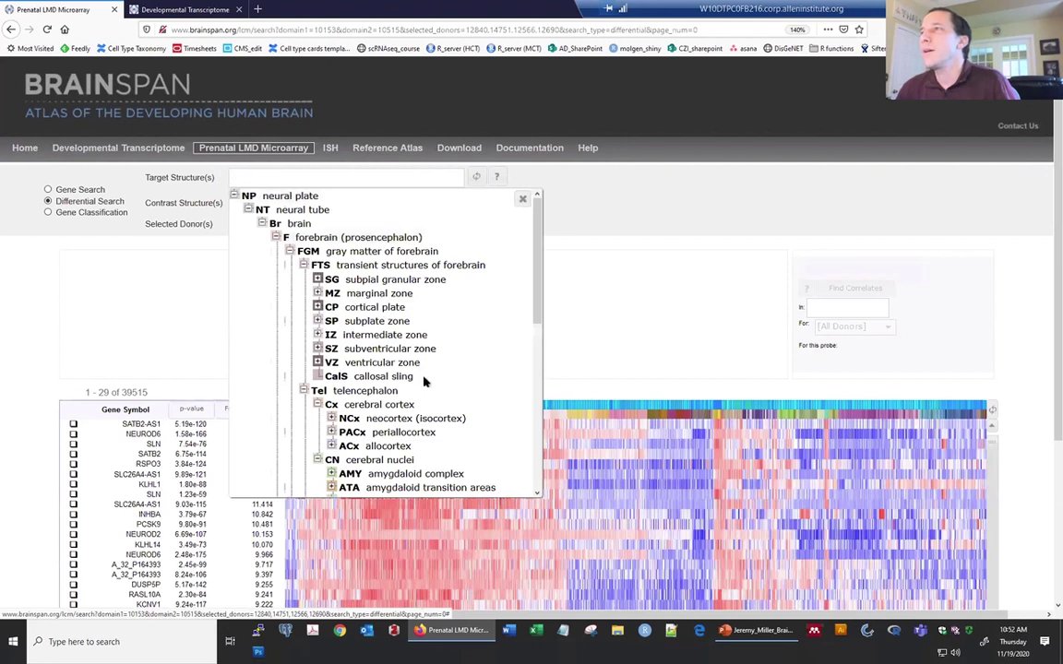
click(395, 363)
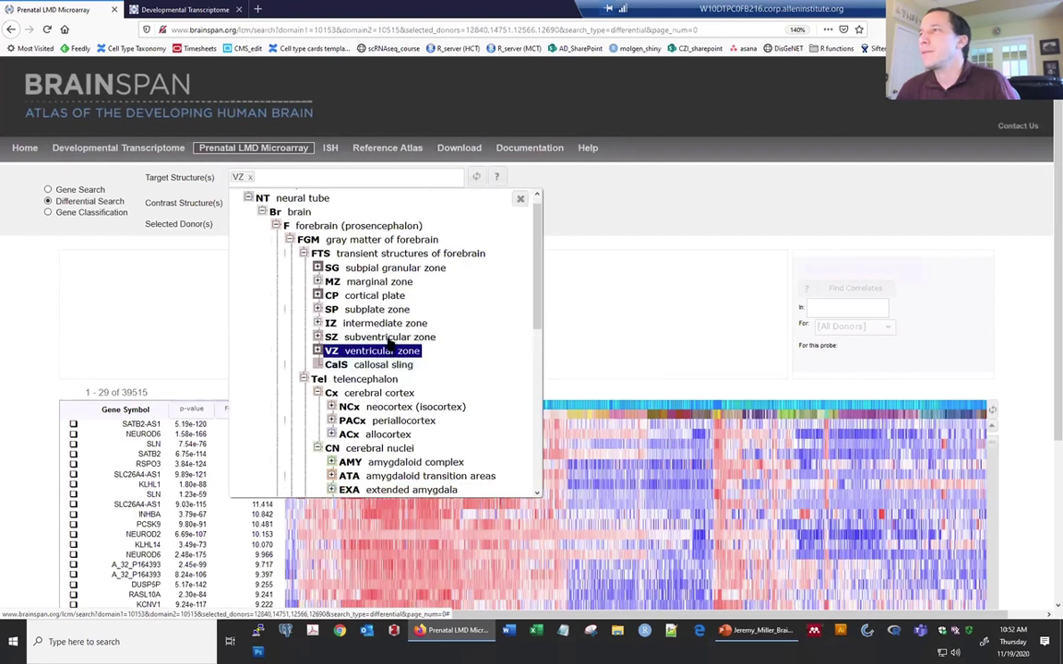
click(389, 338)
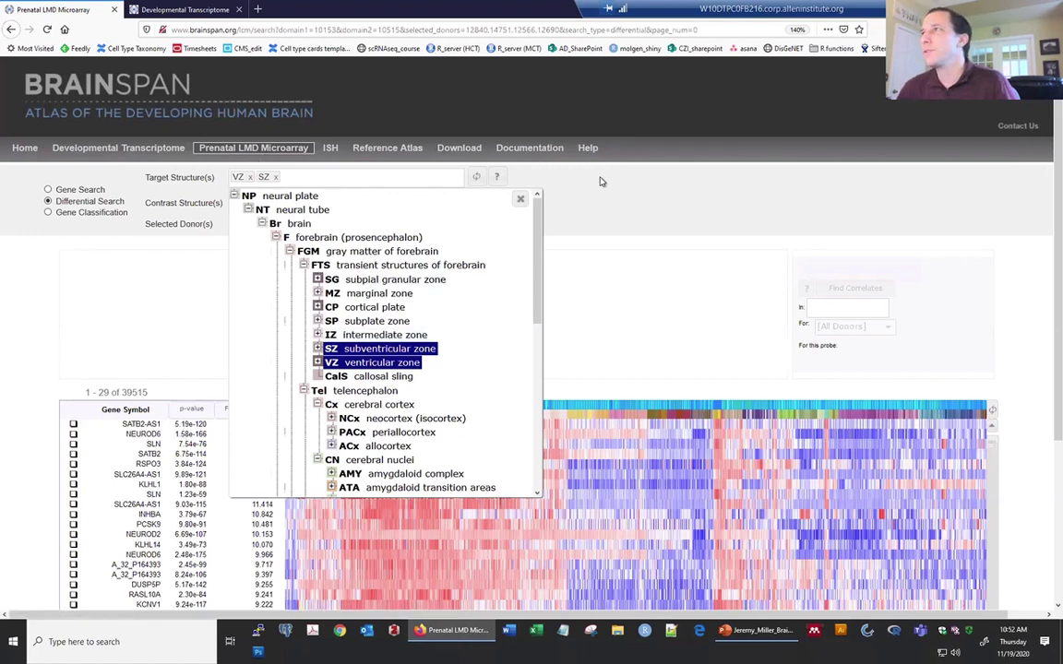
click(554, 178)
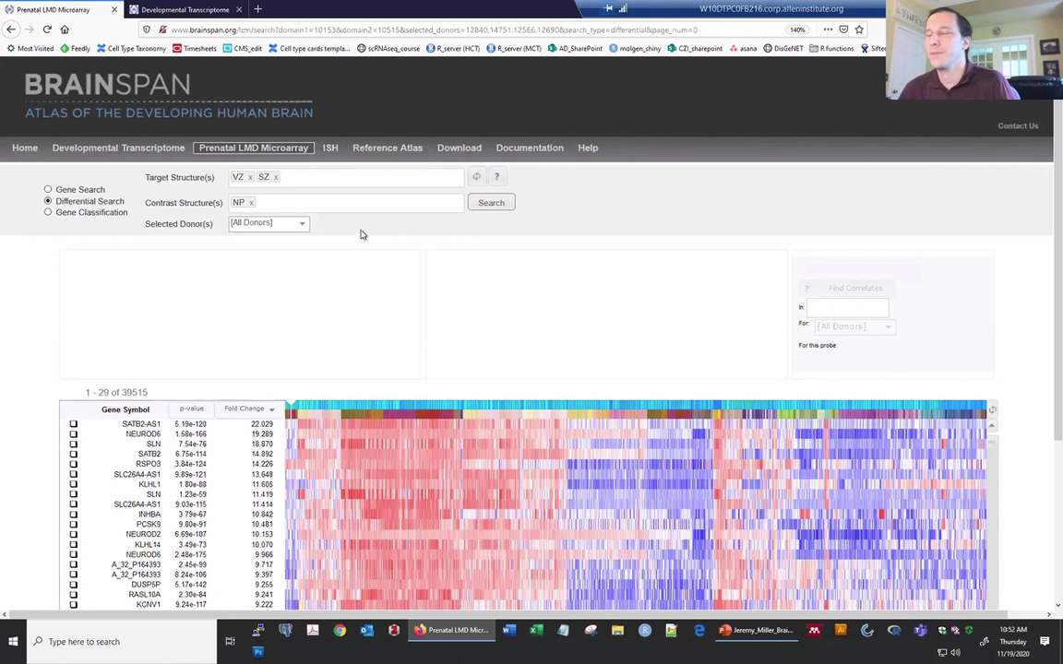
click(503, 204)
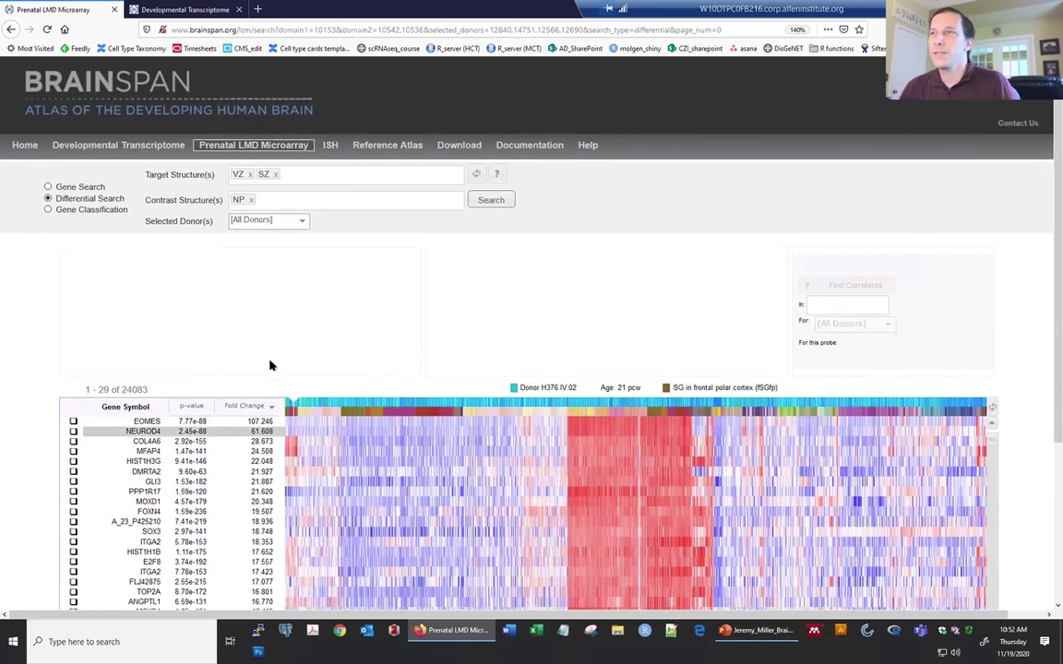
scroll(273, 362, down, 2)
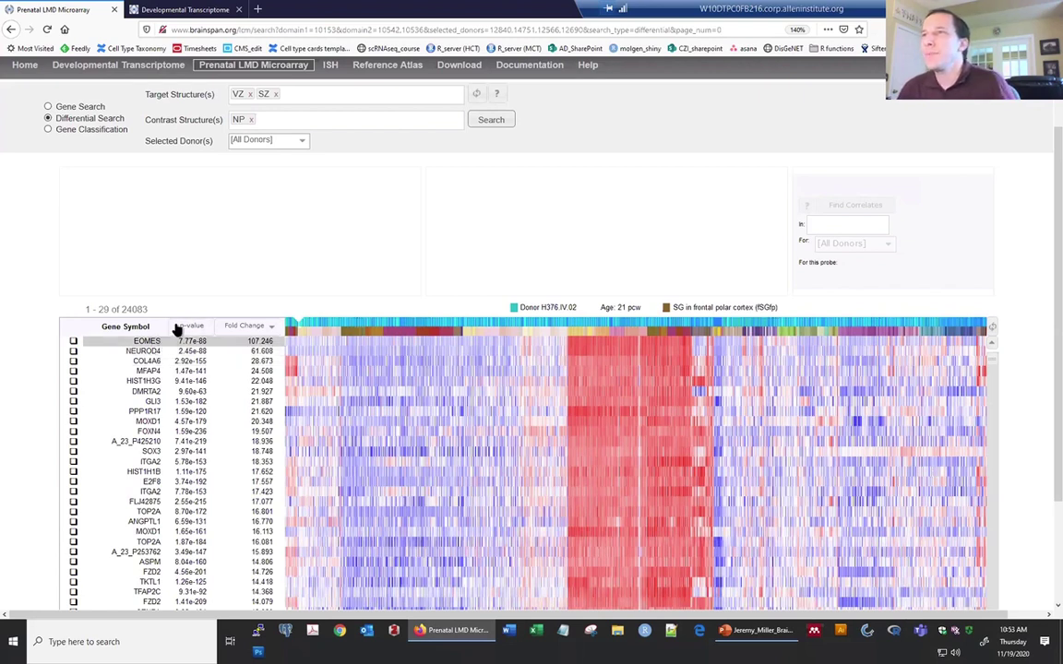
scroll(277, 275, up, 2)
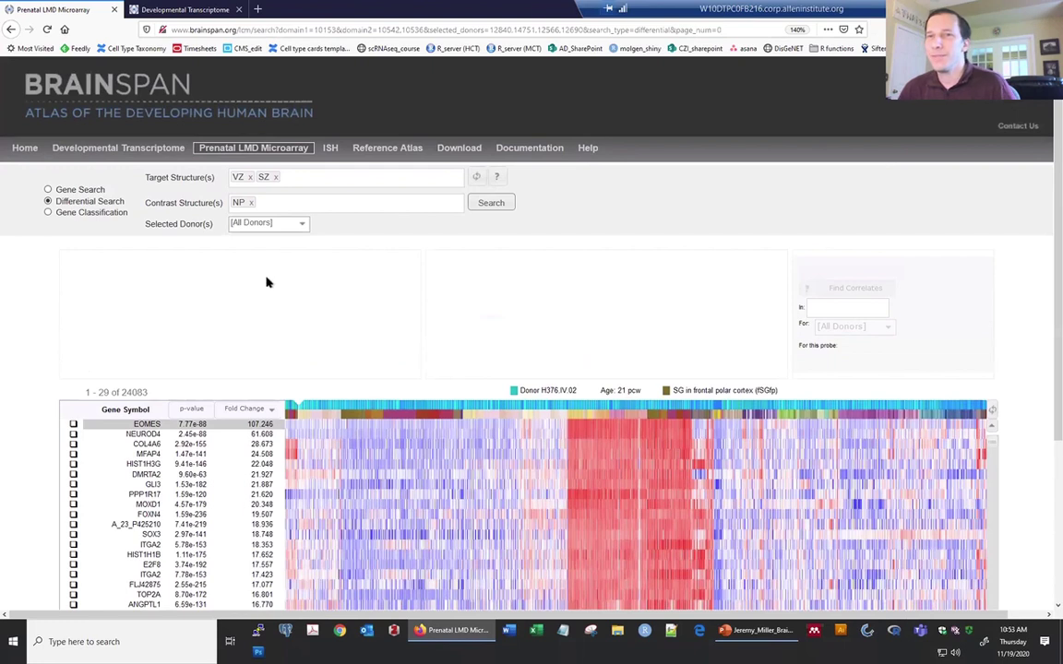
Search the ISH data for the gene EOMES and open its gene detail page from the results.
click(331, 153)
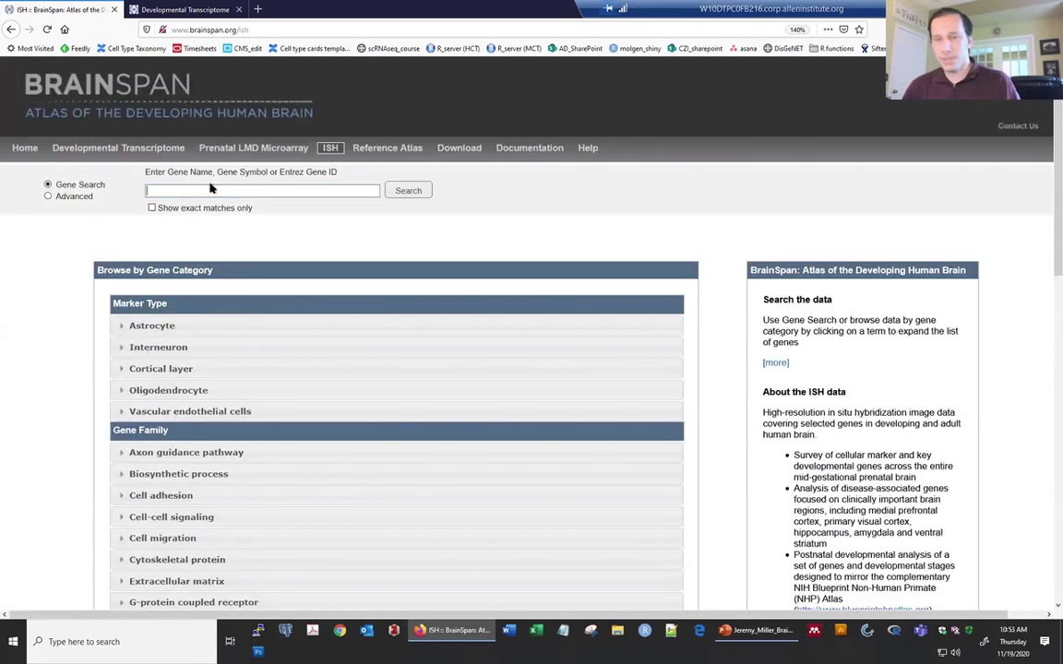
text(EOMES)
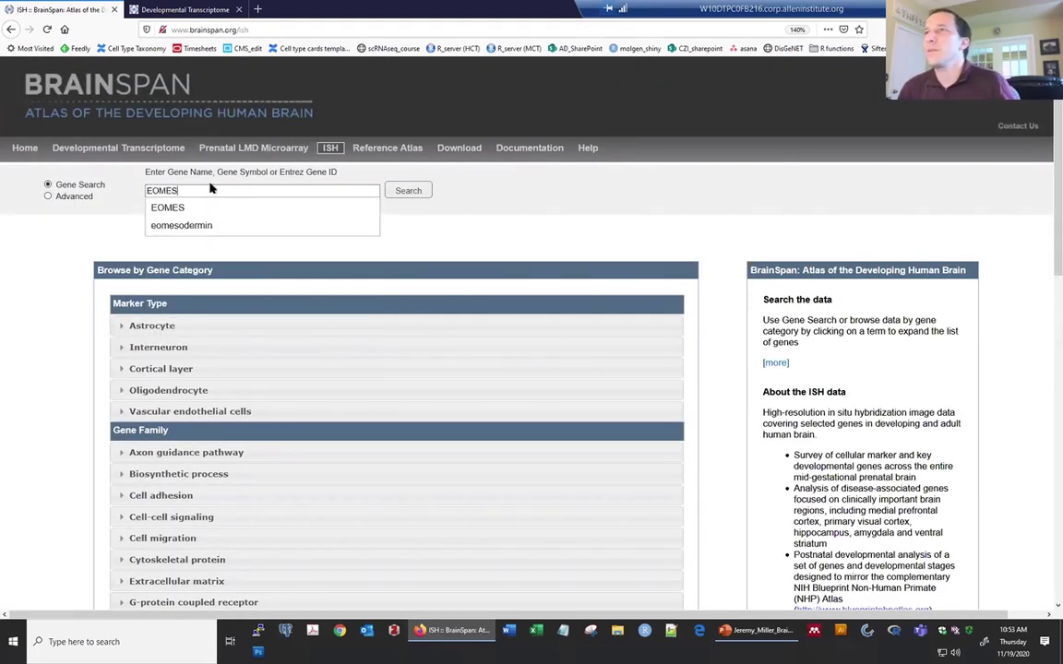
click(201, 208)
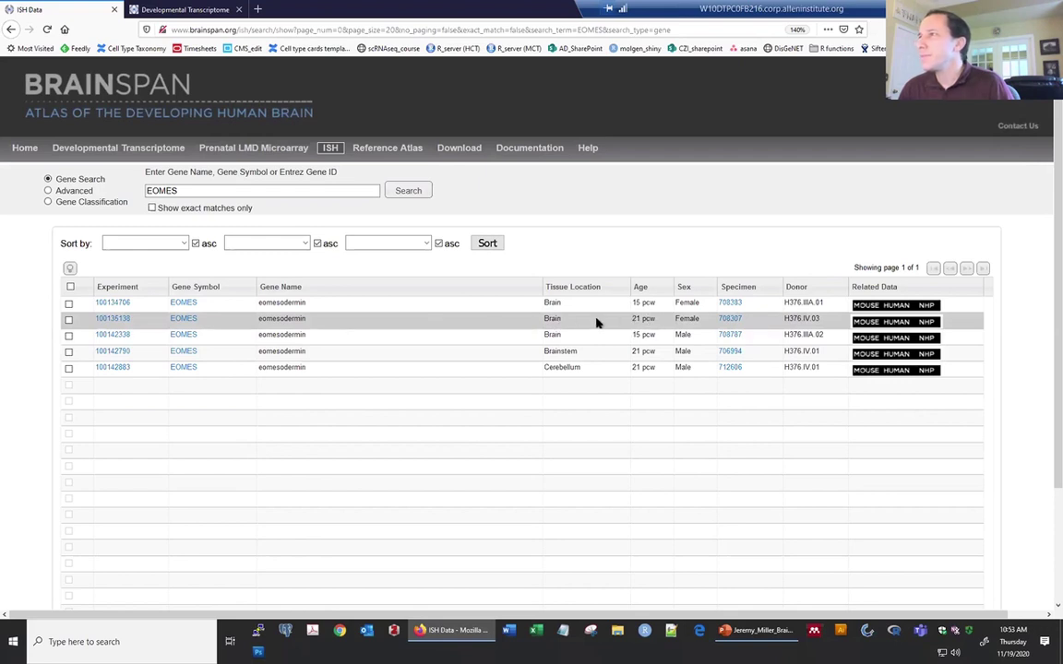
click(187, 319)
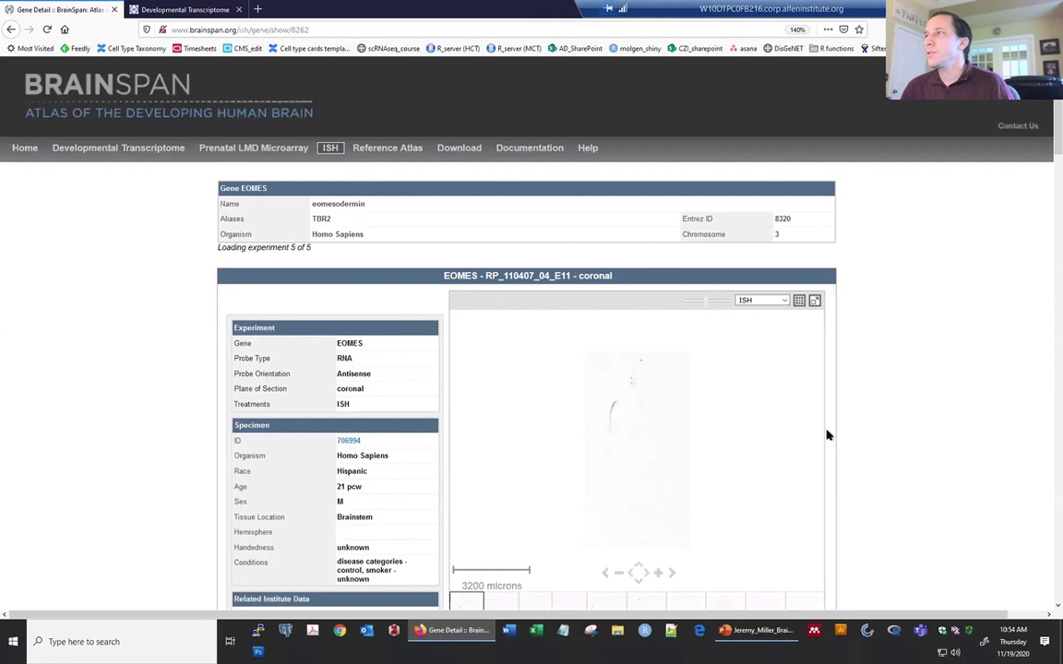
Examine the stained band in the 21 pcw brainstem EOMES section up close and display it as the Expression image.
scroll(603, 403, up, 5)
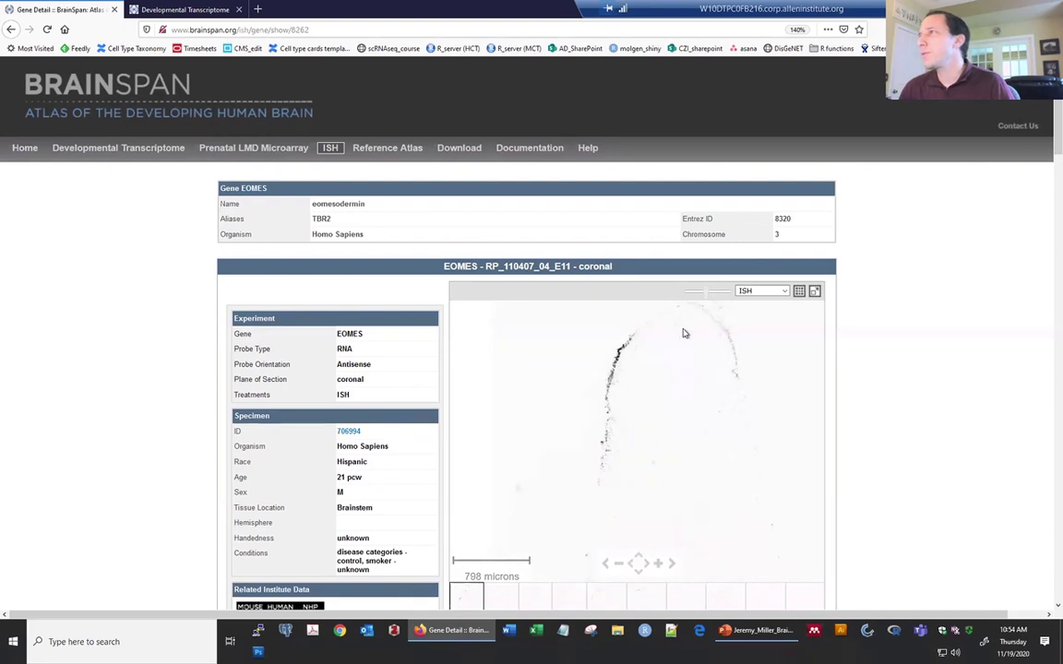
click(719, 293)
drag(714, 295, 706, 295)
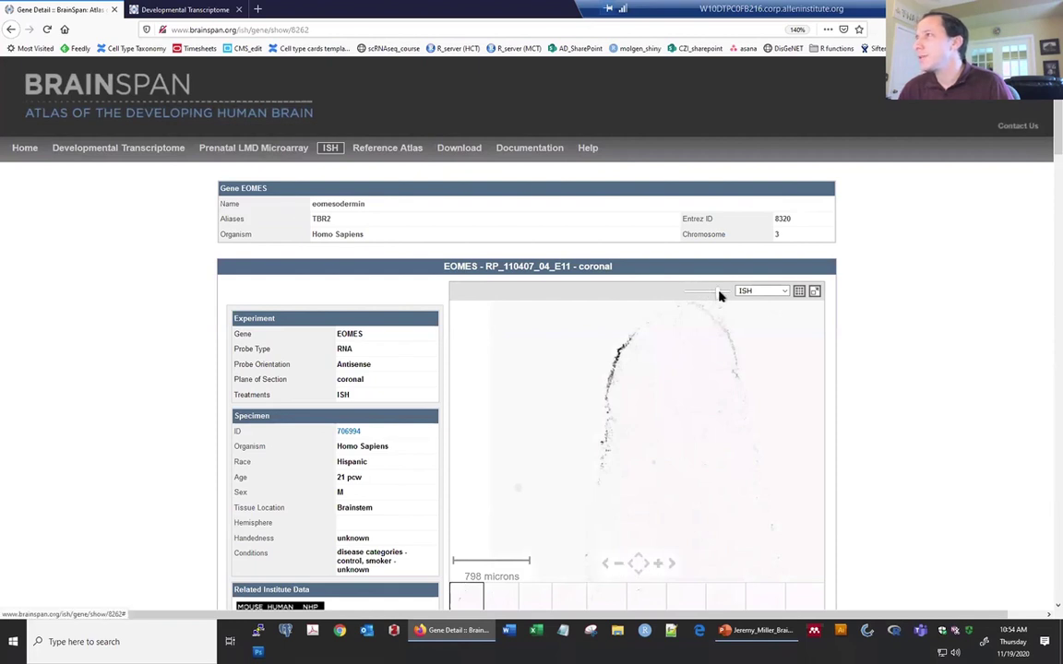
scroll(640, 408, up, 1)
click(773, 291)
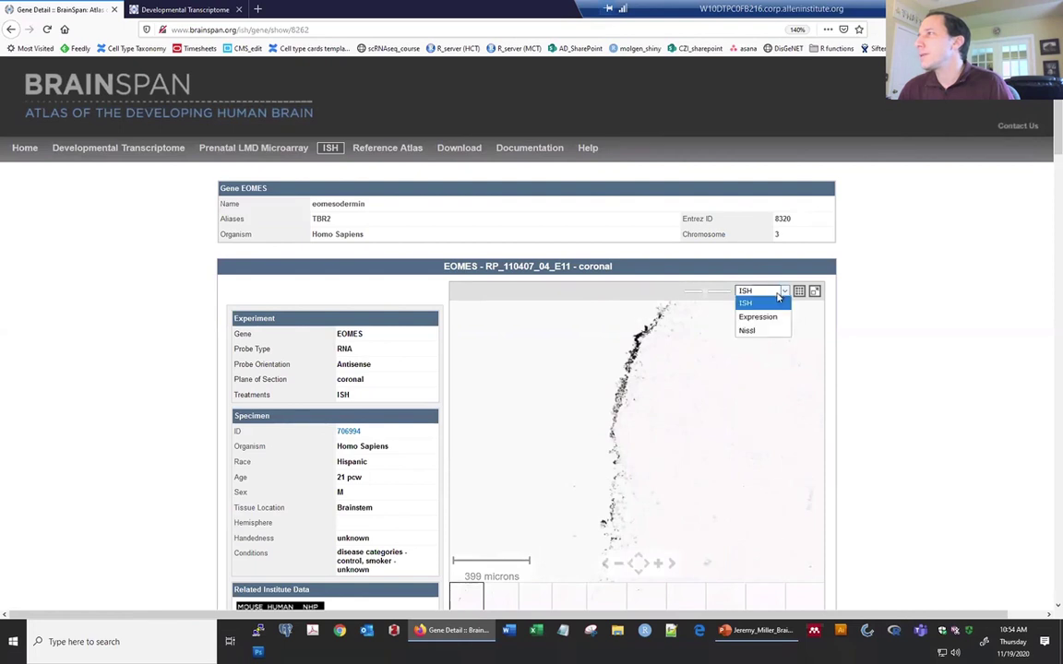
click(771, 318)
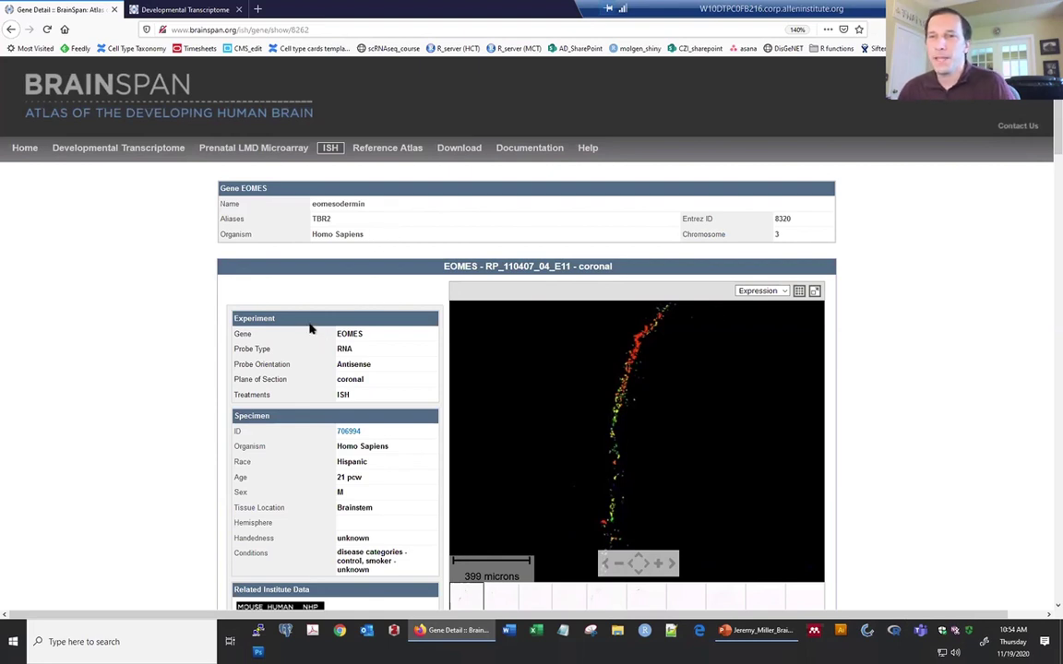
Open the 21 pcw - Cerebrum reference atlas and highlight the subventricular zone, followed by the cortical plate.
click(392, 149)
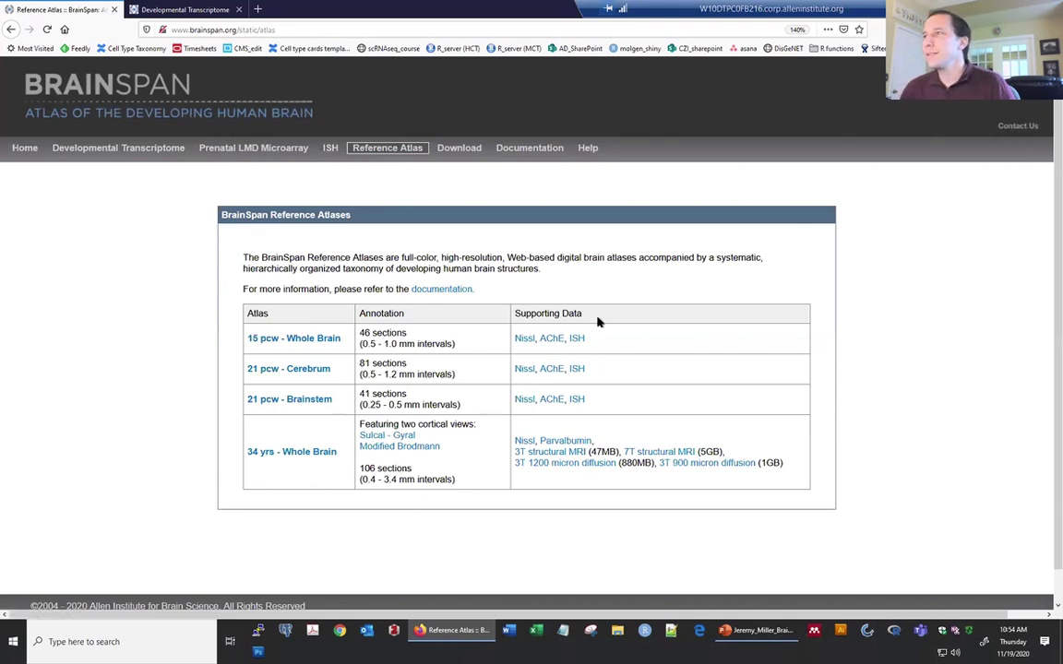
click(317, 369)
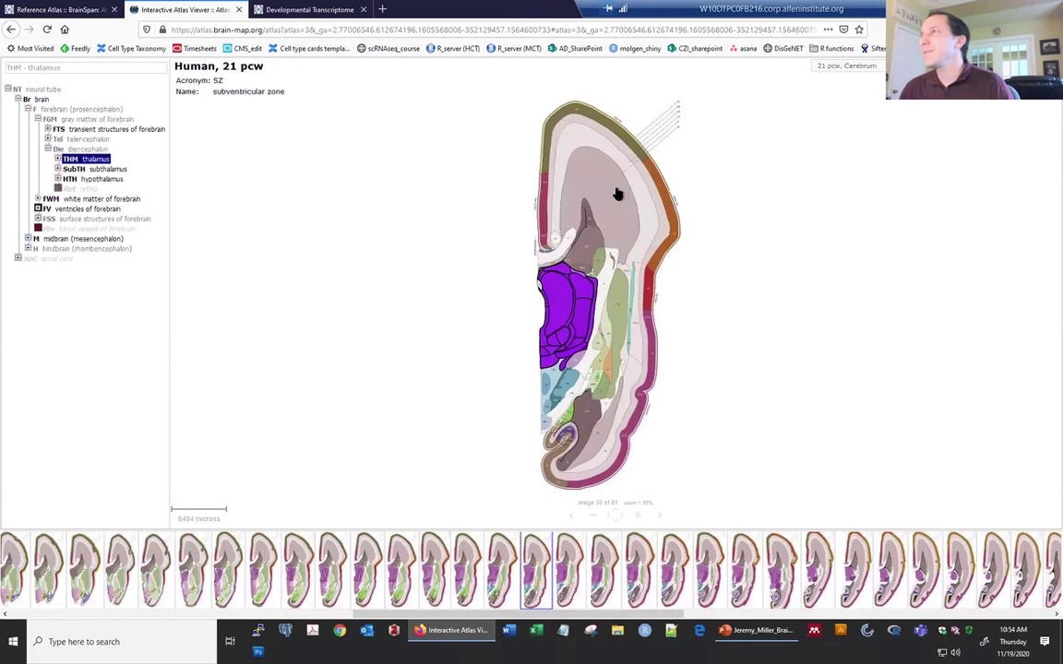
click(584, 177)
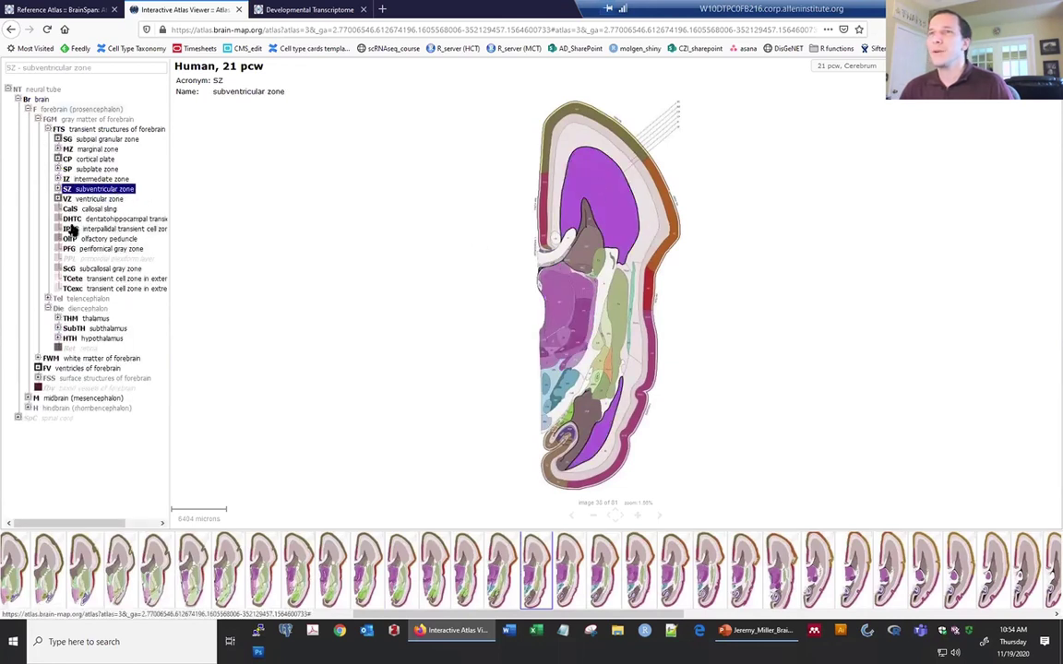
click(86, 159)
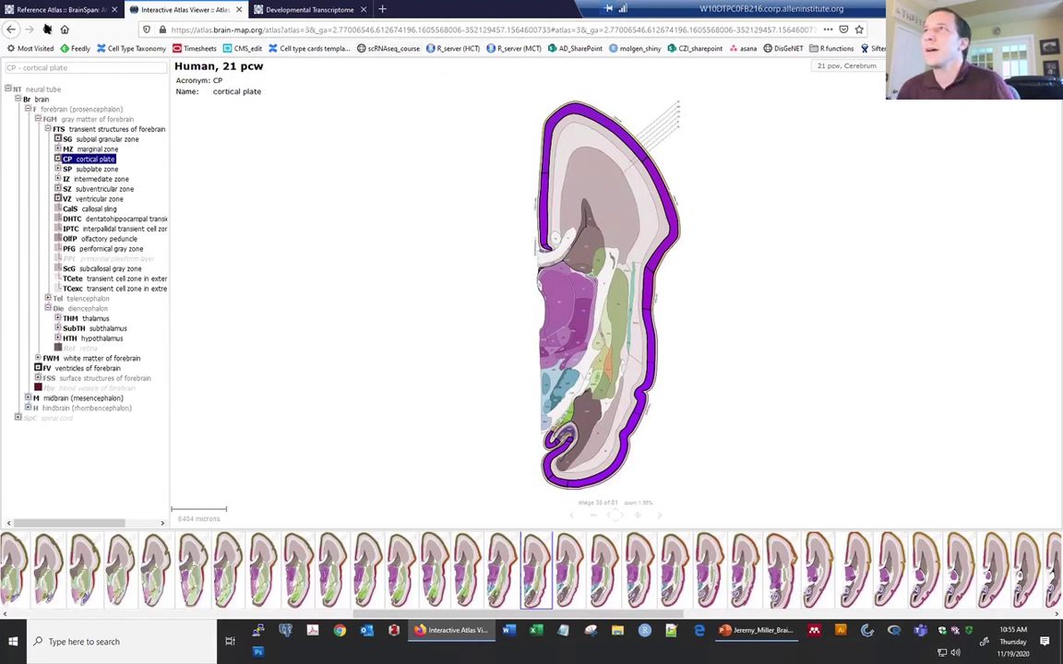
Return to BrainSpan and review the data download page, from the Developmental Transcriptome and Prenatal LMD Microarray datasets to the supplemental data.
click(57, 11)
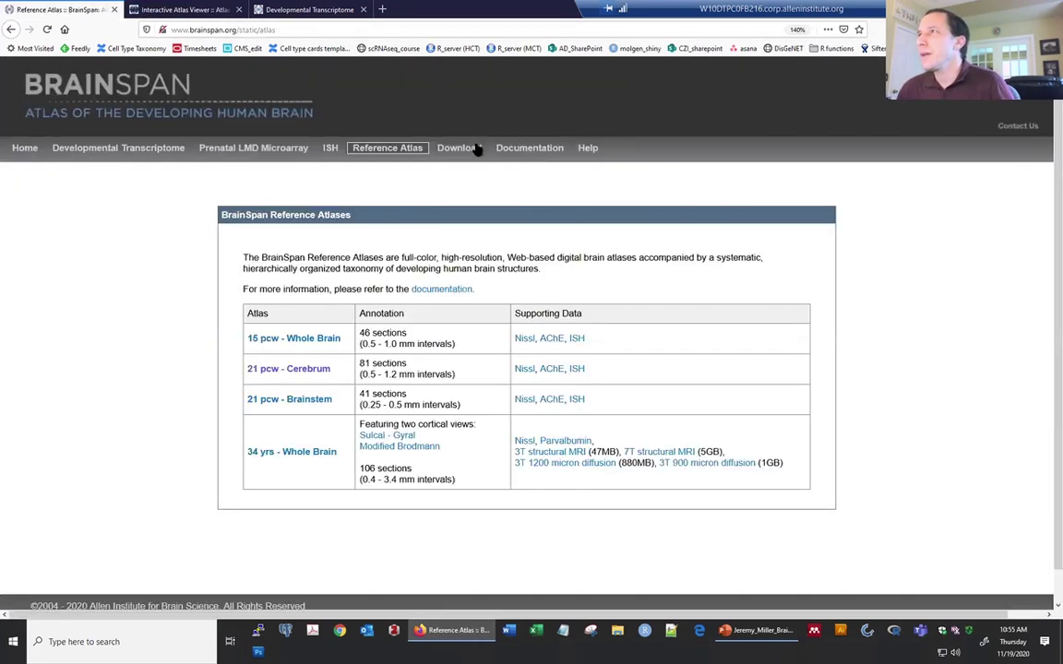
click(473, 153)
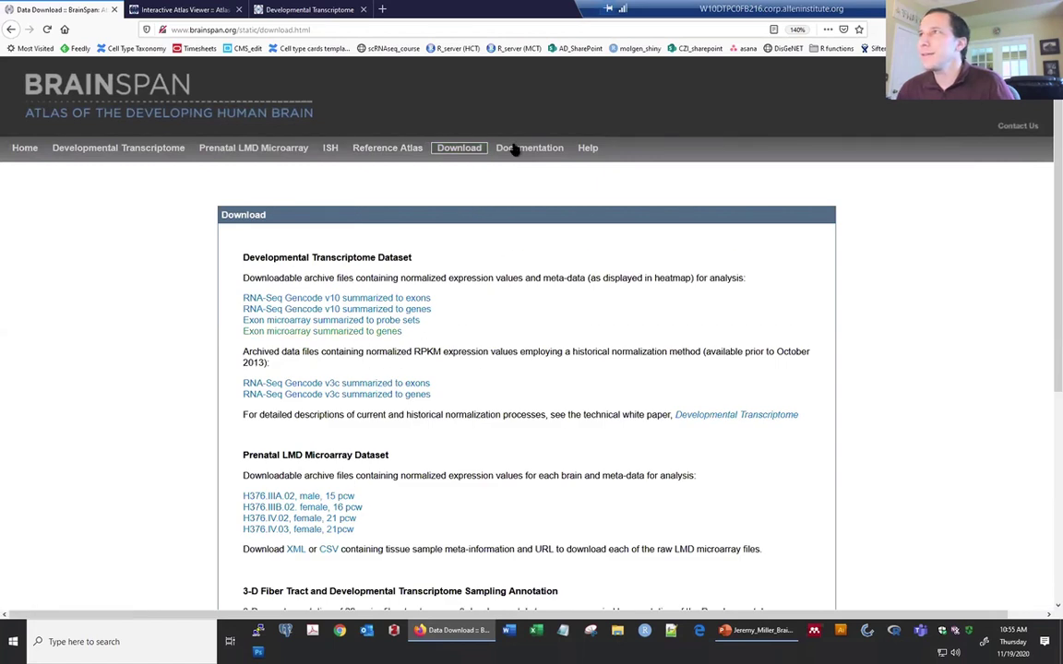
scroll(361, 332, down, 3)
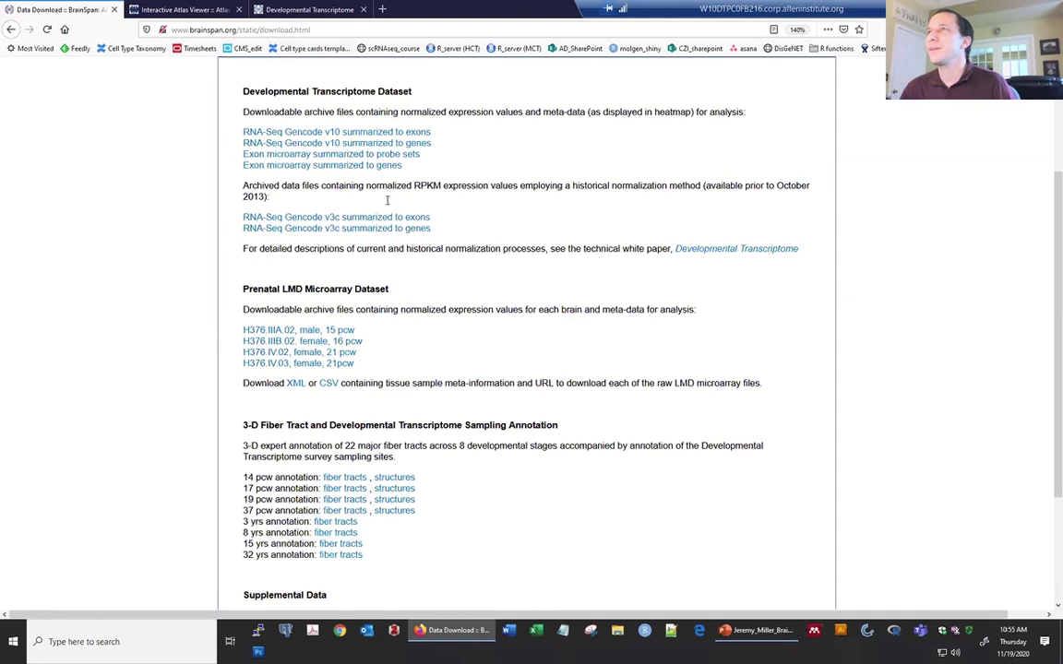
scroll(120, 120, up, 3)
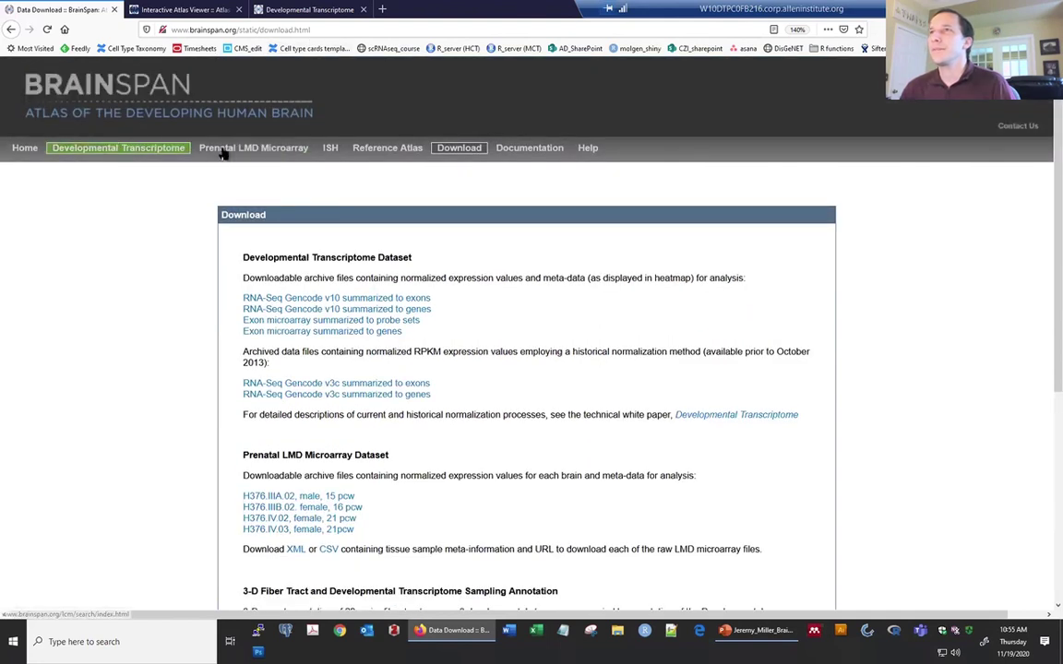
scroll(346, 345, down, 5)
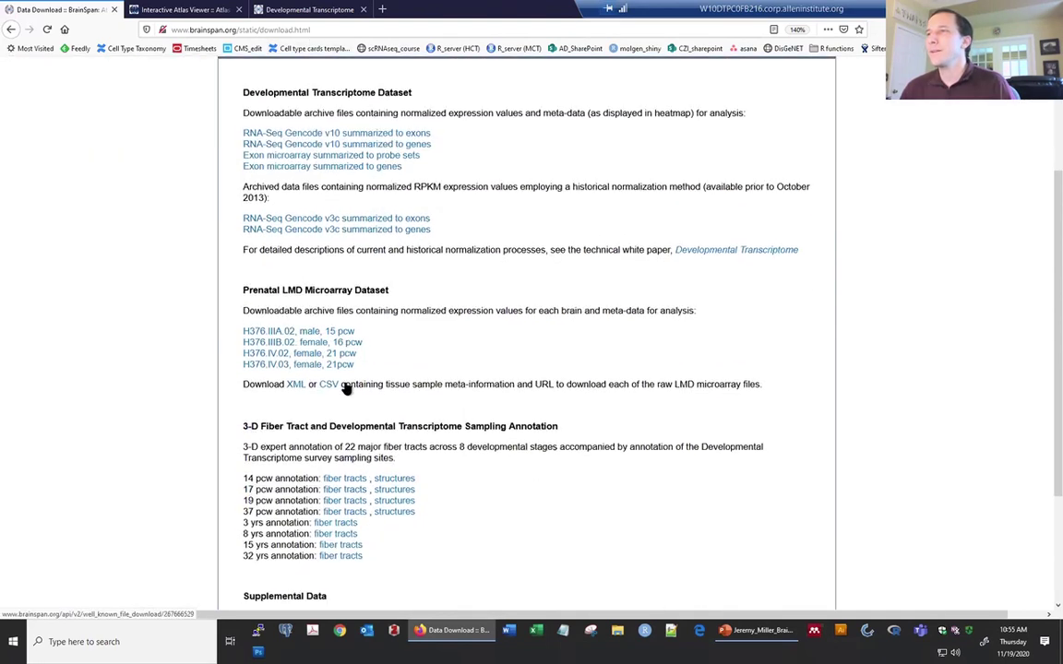
scroll(449, 419, down, 2)
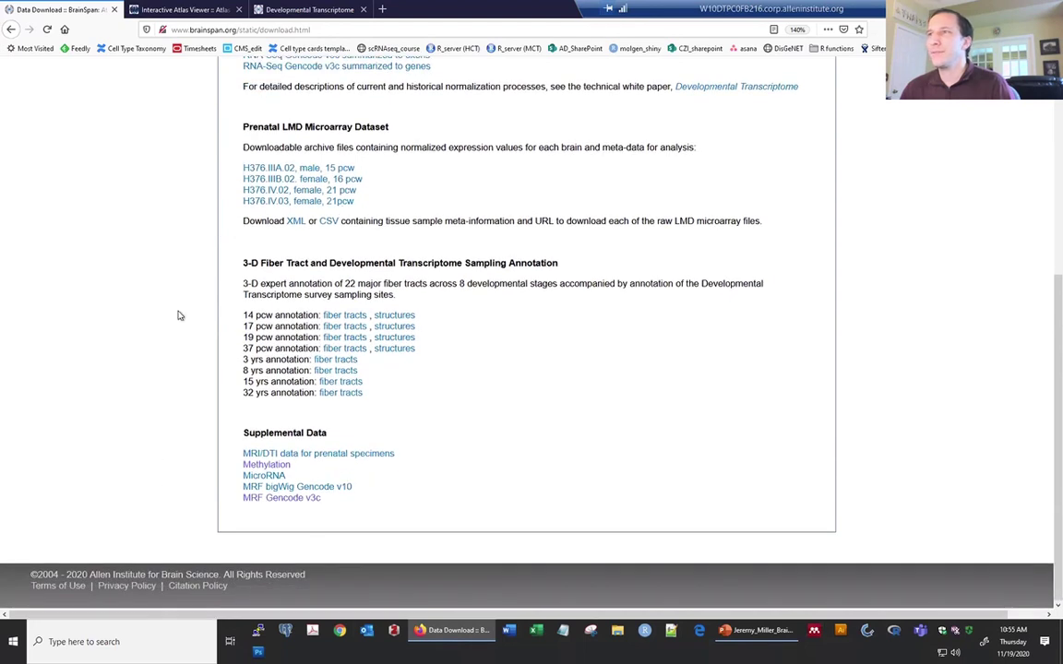
scroll(529, 318, up, 7)
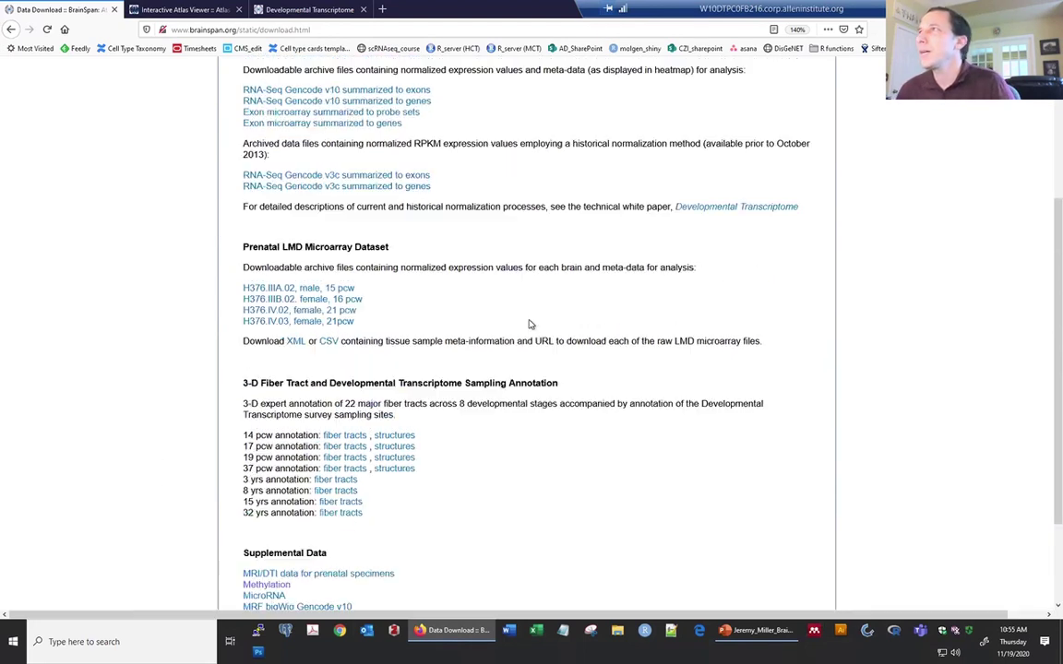